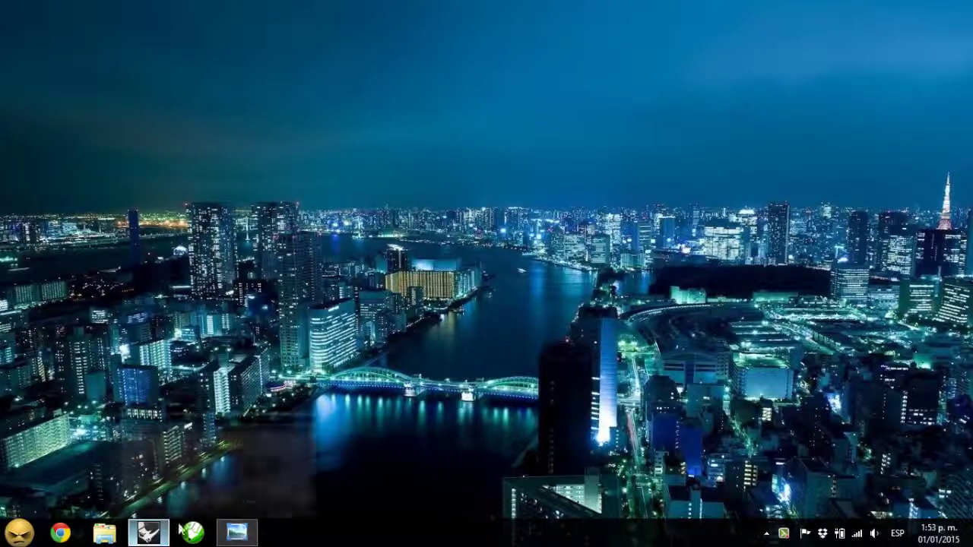
# Step: Switch to the Rhinoceros drill model in the Front view
pyautogui.click(143, 538)
pyautogui.scroll(-5, 365, 236)
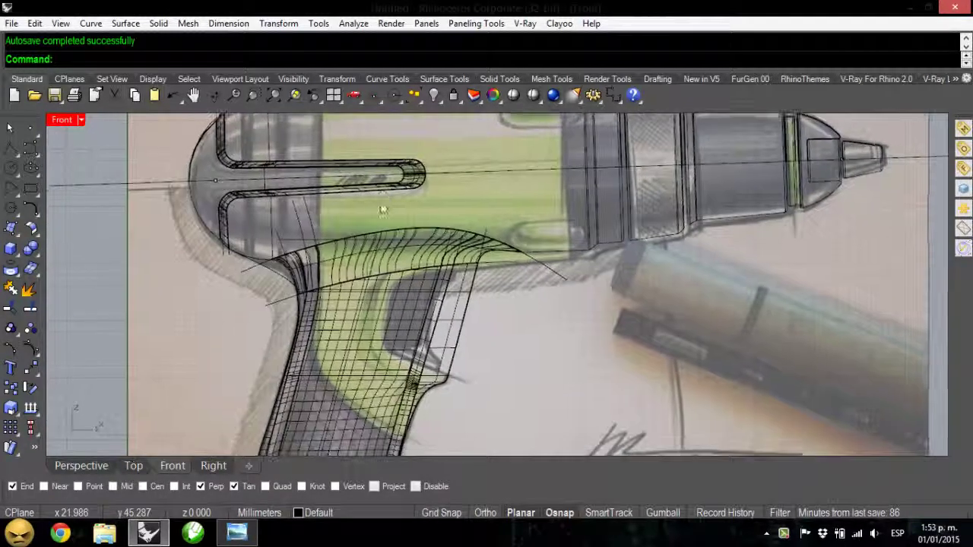
pyautogui.scroll(5, 393, 227)
pyautogui.scroll(-4, 392, 227)
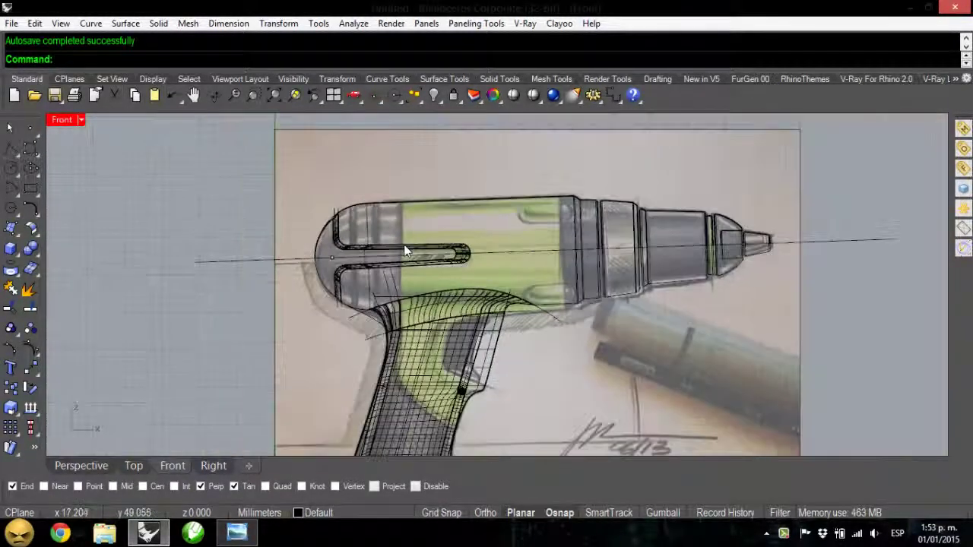
pyautogui.scroll(3, 404, 244)
pyautogui.scroll(1, 382, 212)
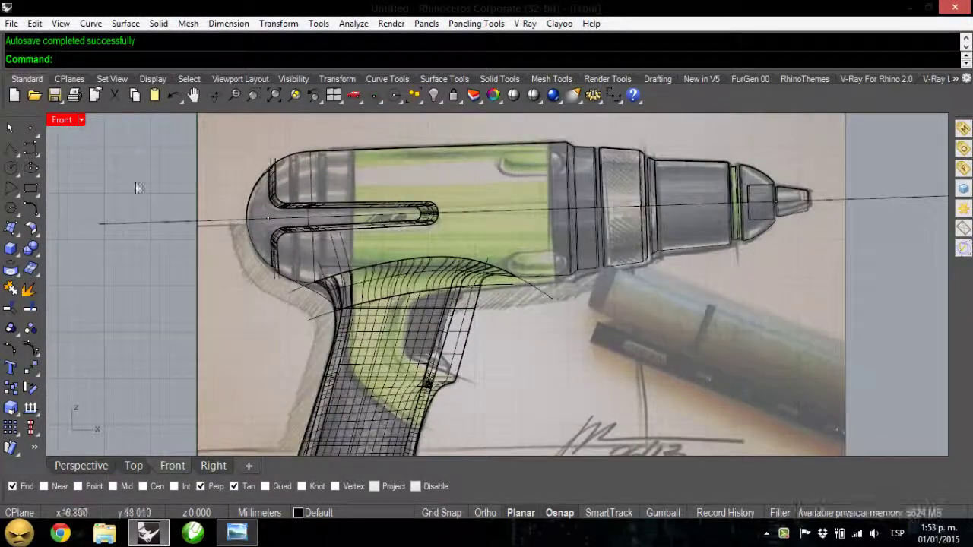
# Step: Draw a degree-3 curve down the rear edge of the green body, along the grip's colour boundary and past the handle's front edge
pyautogui.click(30, 147)
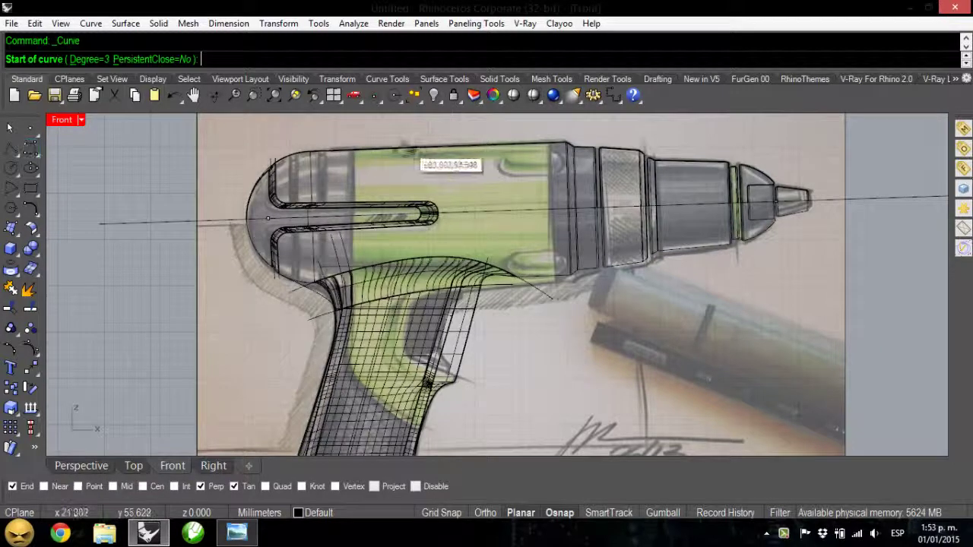
pyautogui.click(354, 127)
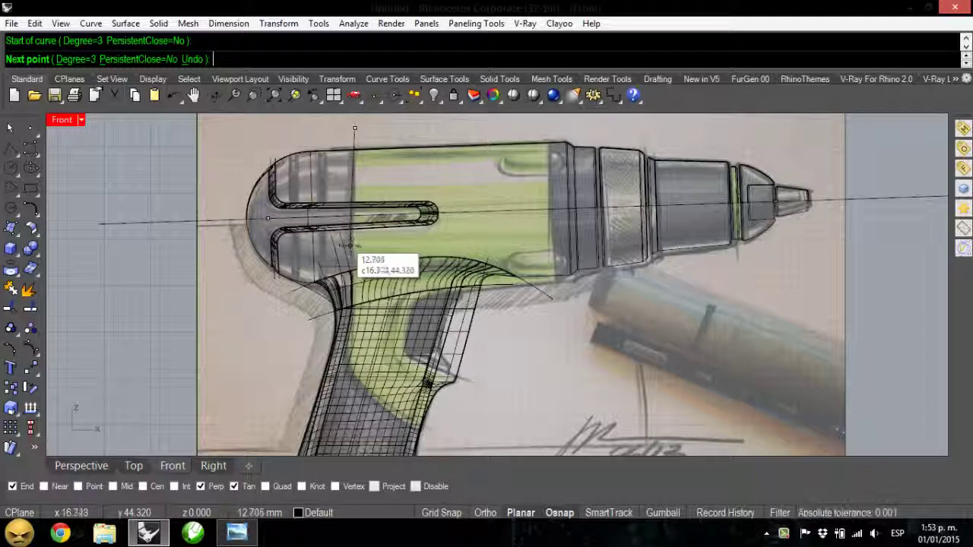
pyautogui.click(353, 247)
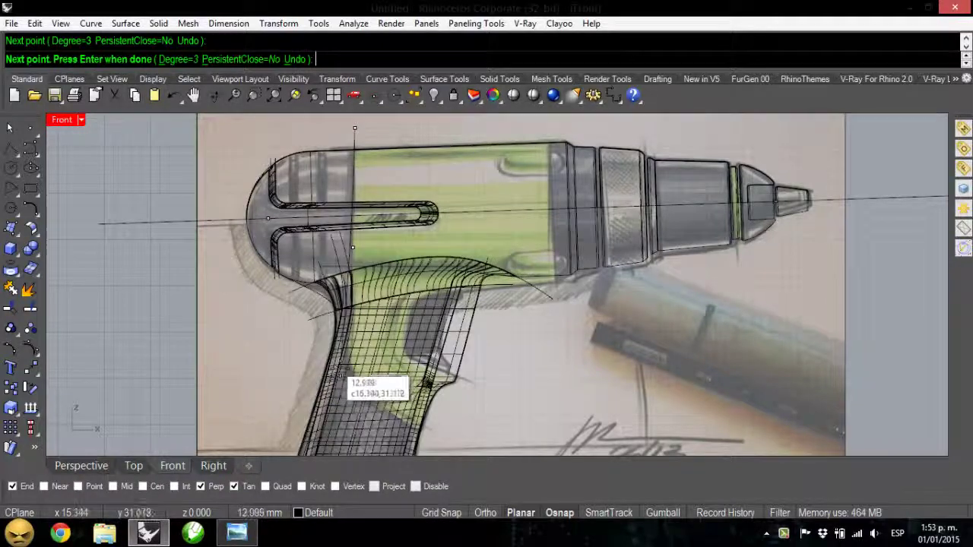
pyautogui.click(346, 368)
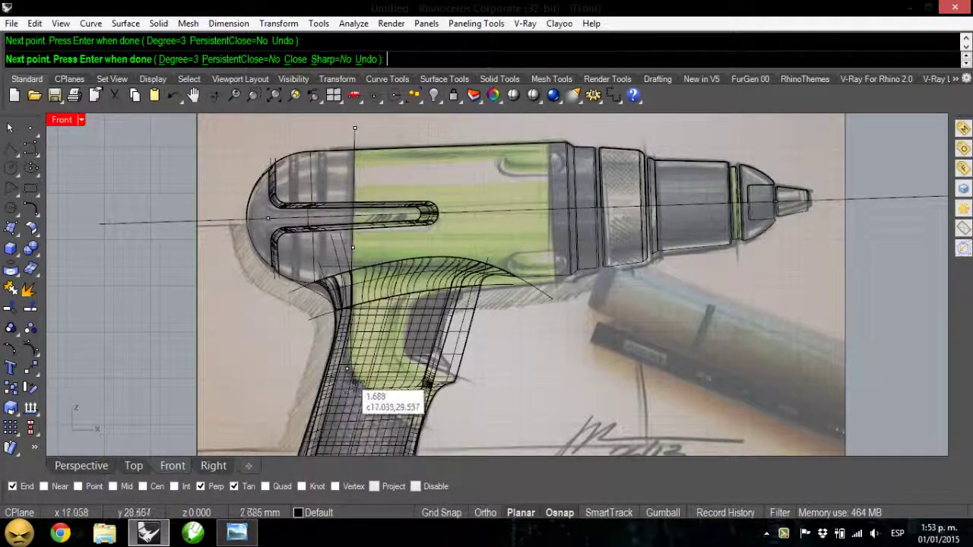
pyautogui.scroll(5, 356, 390)
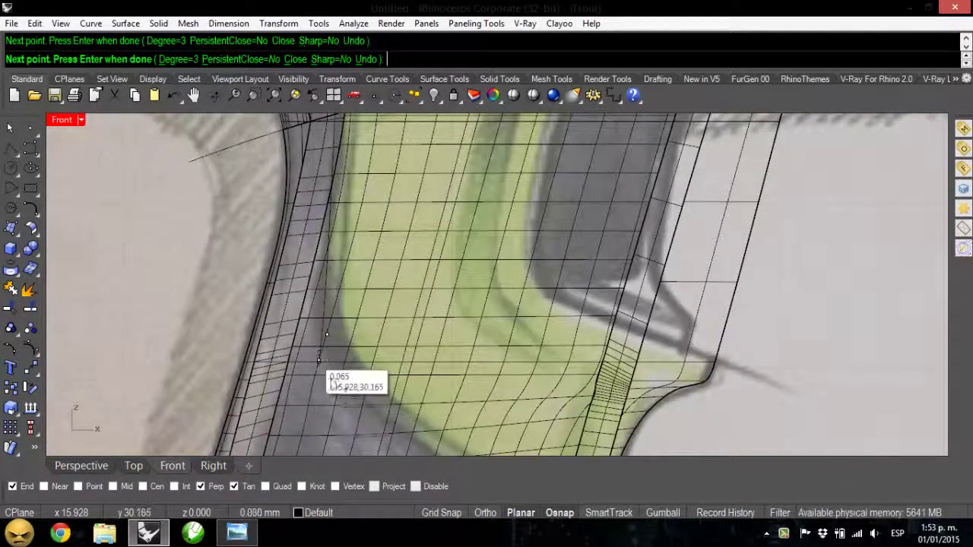
pyautogui.moveTo(394, 423); pyautogui.dragTo(370, 325, button='right')
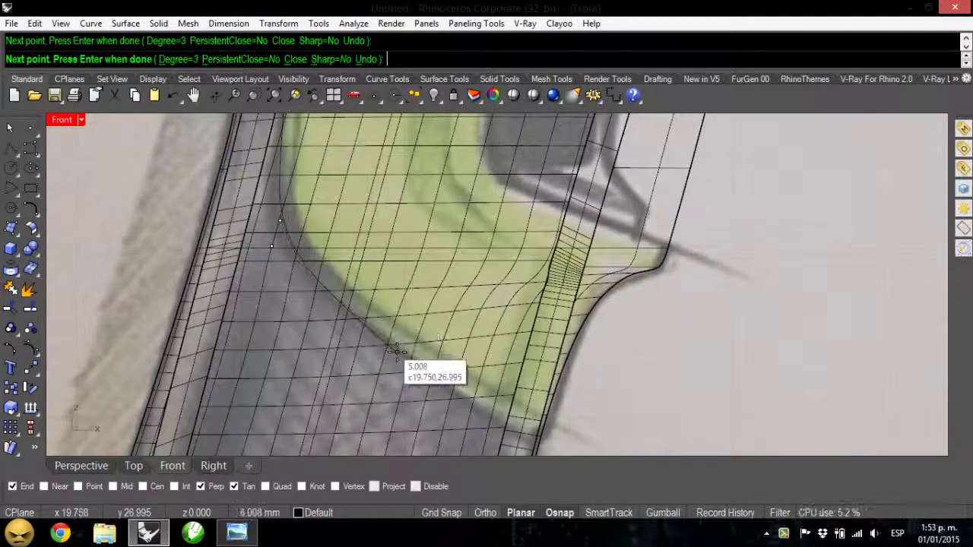
pyautogui.moveTo(408, 370); pyautogui.dragTo(275, 206, button='right')
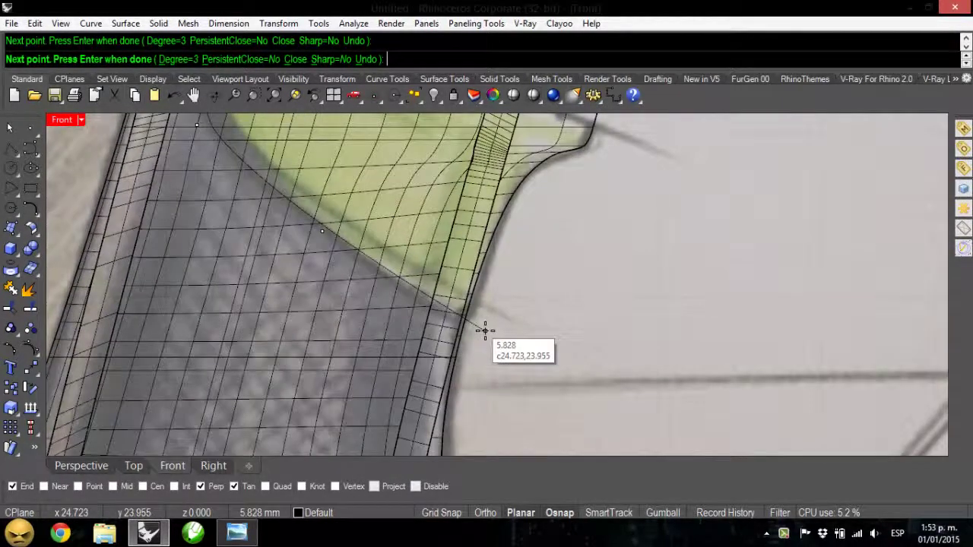
pyautogui.click(479, 339)
pyautogui.click(545, 380)
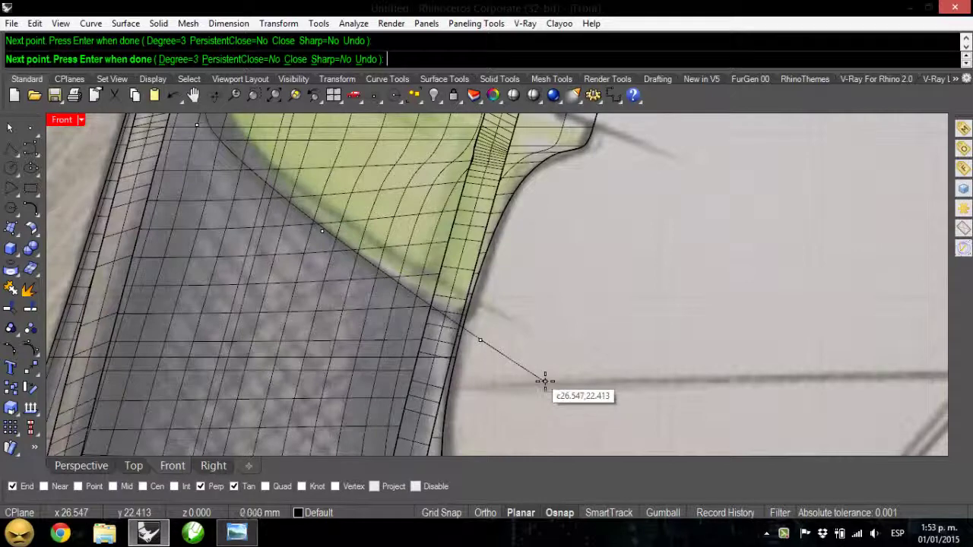
pyautogui.press('Return')
pyautogui.scroll(-5, 541, 385)
pyautogui.scroll(-5, 534, 391)
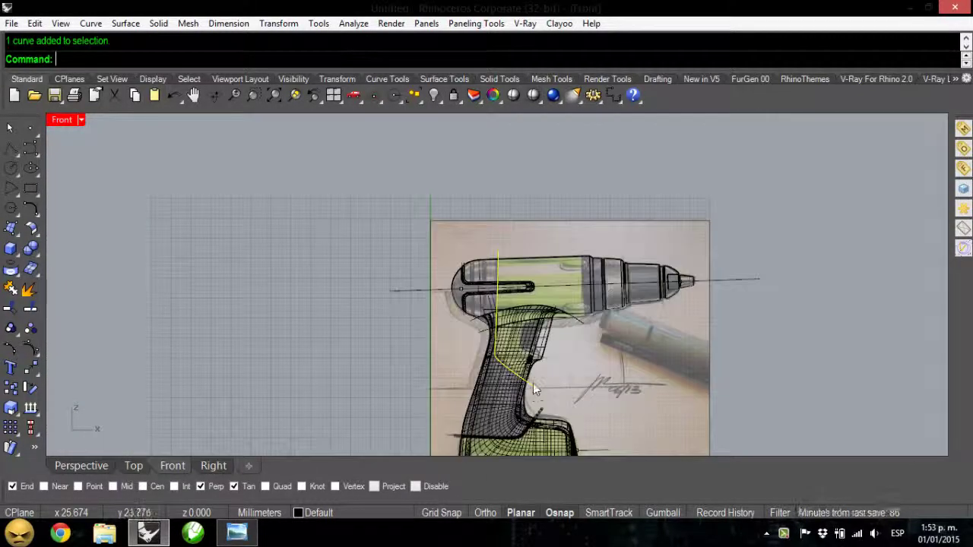
pyautogui.scroll(4, 532, 384)
pyautogui.scroll(-2, 311, 350)
pyautogui.press('Escape')
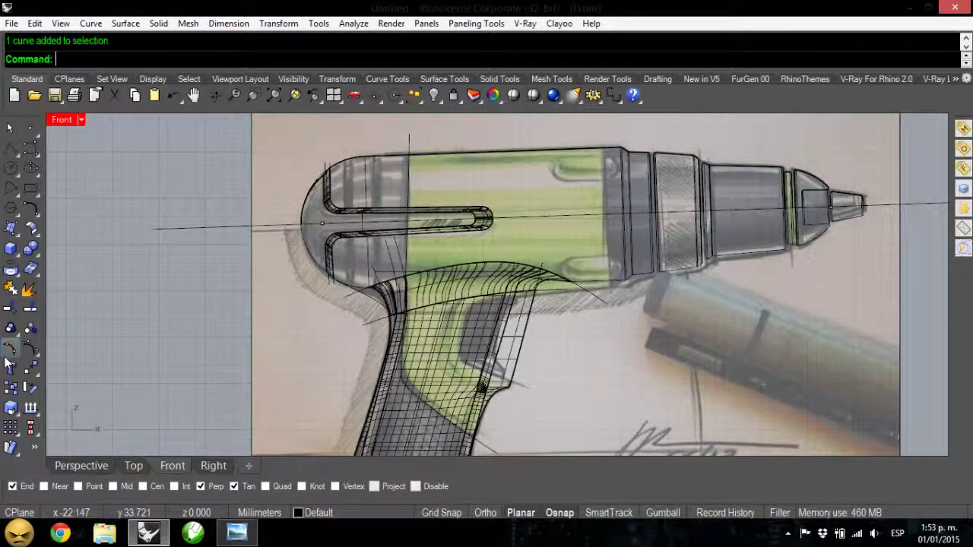
# Step: Split the drill body and handle polysurface with the new colour boundary curve and check the rear piece
pyautogui.click(30, 312)
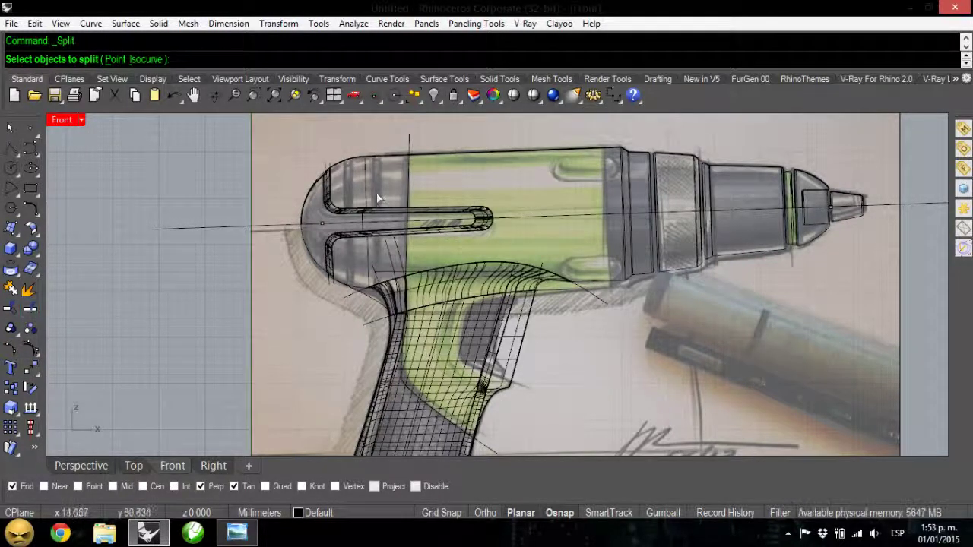
pyautogui.click(384, 153)
pyautogui.click(418, 200)
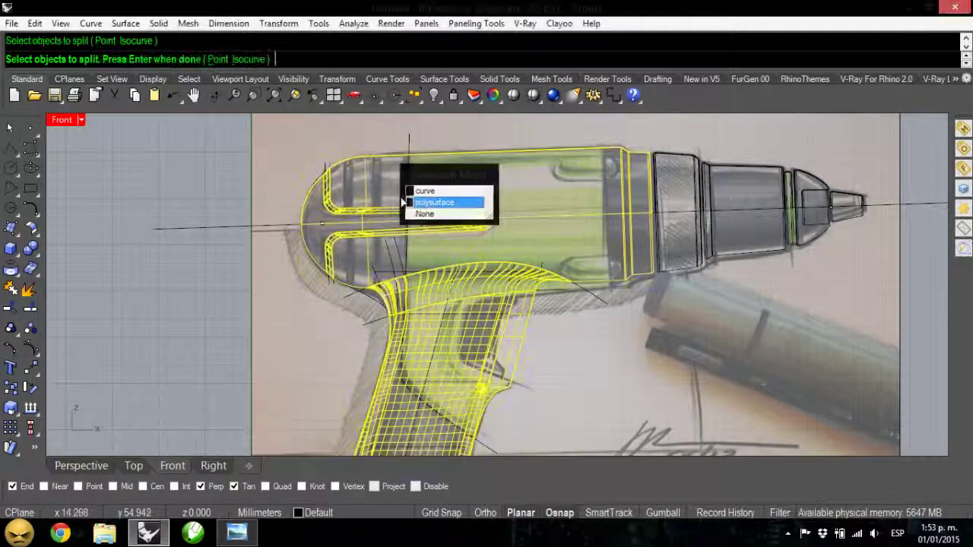
pyautogui.press('Return')
pyautogui.click(407, 176)
pyautogui.press('Return')
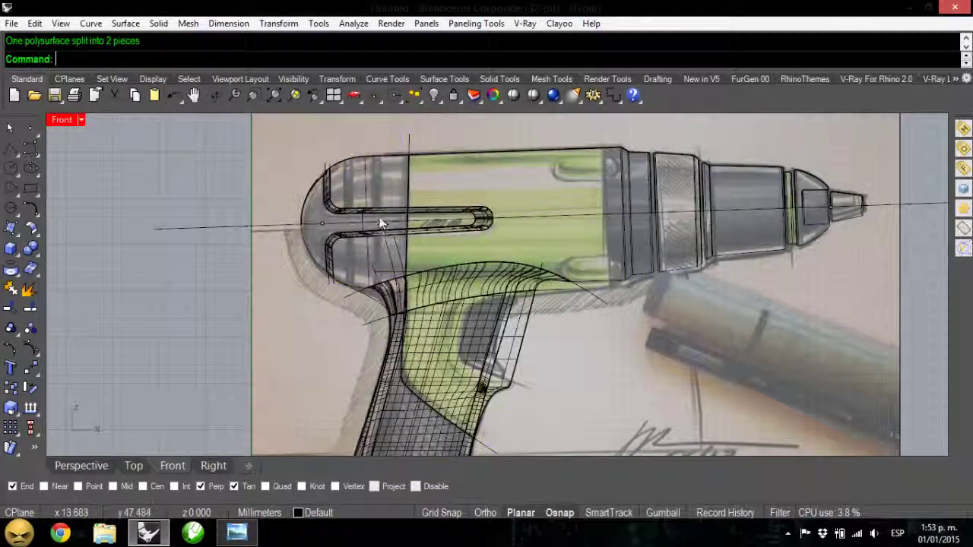
pyautogui.click(378, 234)
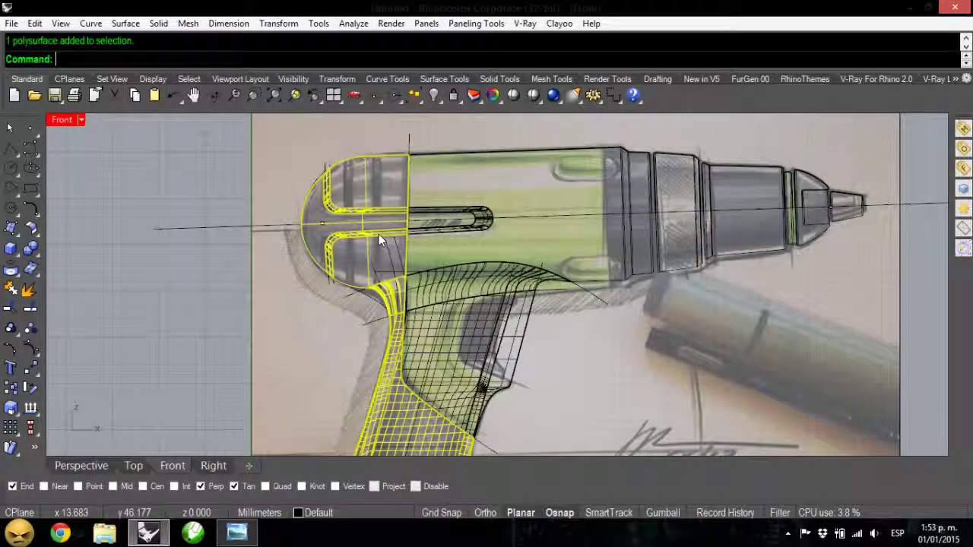
pyautogui.click(303, 320)
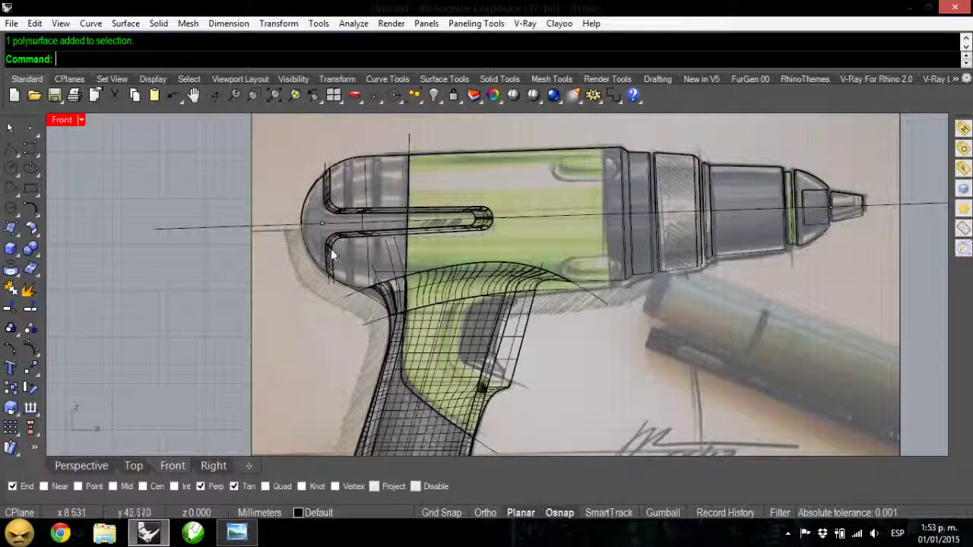
# Step: Draw a narrow vertical rounded rectangle with fully rounded ends over the sketch's rear vent, above the side groove
pyautogui.scroll(5, 344, 169)
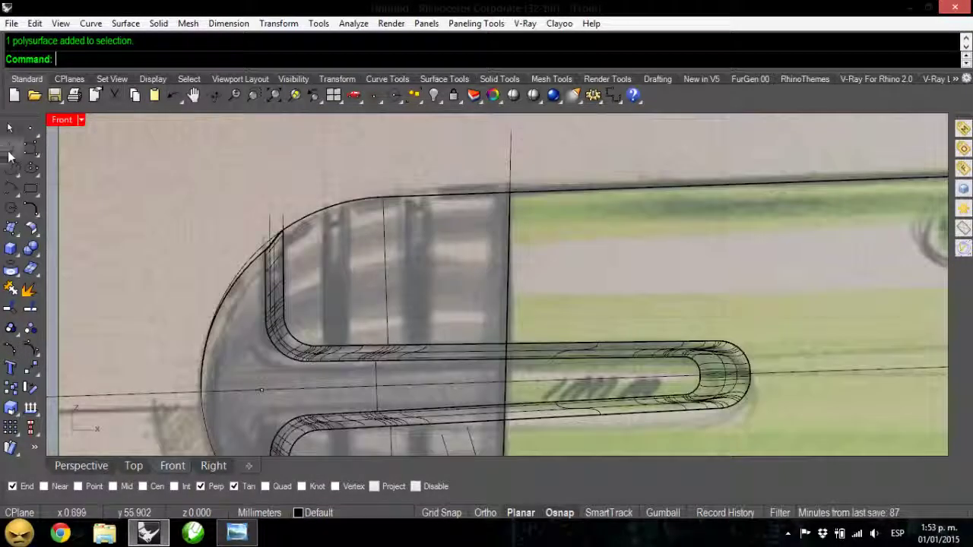
pyautogui.click(31, 189)
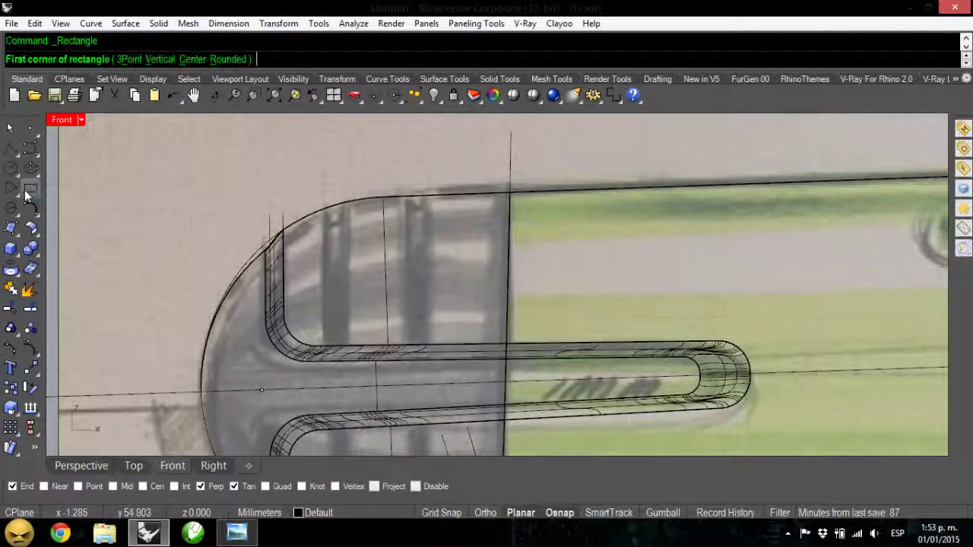
pyautogui.click(225, 61)
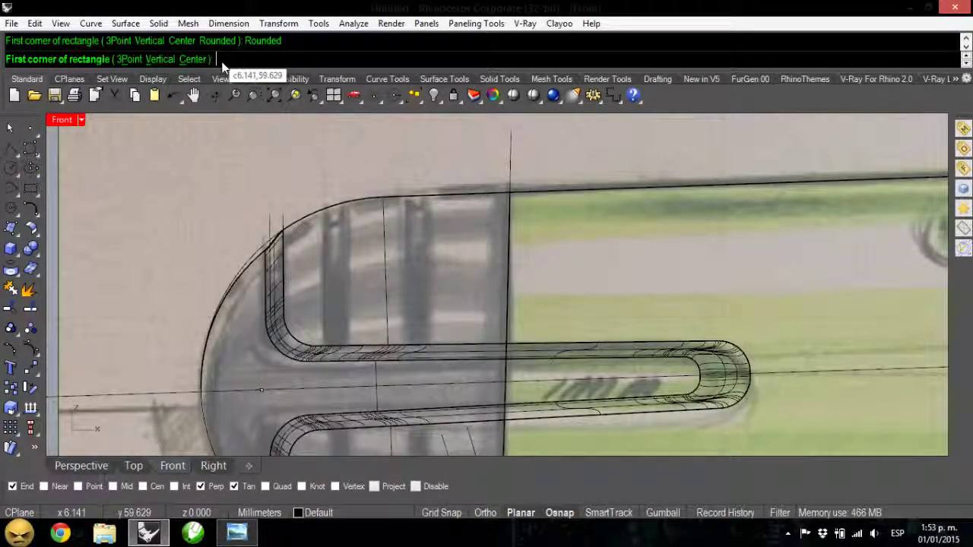
pyautogui.click(320, 166)
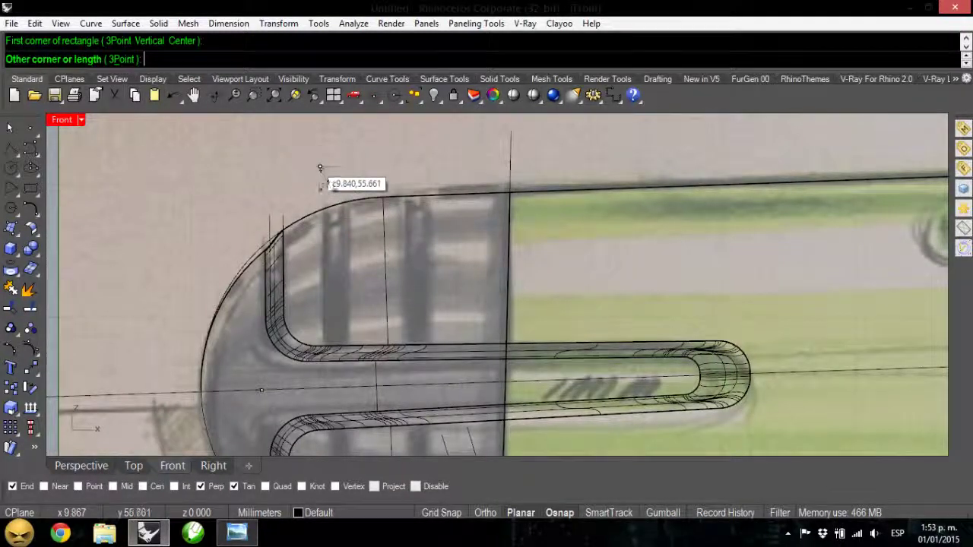
pyautogui.click(342, 332)
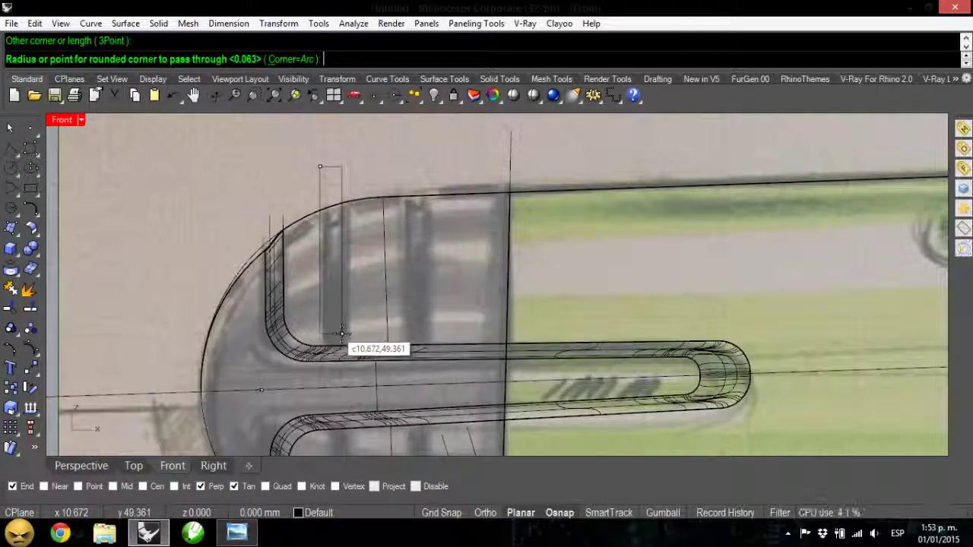
pyautogui.click(341, 325)
pyautogui.click(341, 324)
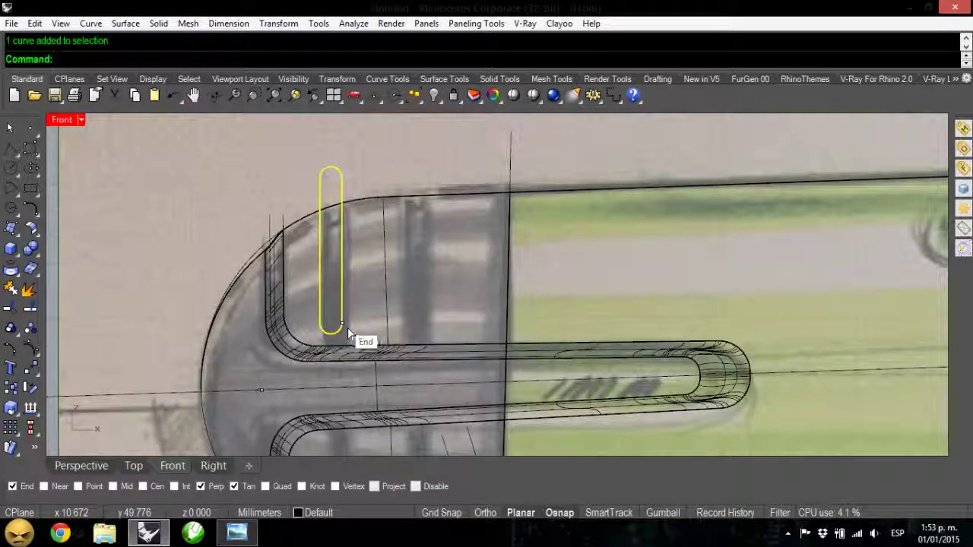
# Step: Shift the rounded slot curve slightly so it lines up with the rear vent in the sketch
pyautogui.moveTo(347, 329); pyautogui.dragTo(331, 316)
pyautogui.scroll(3, 350, 332)
pyautogui.scroll(-5, 327, 317)
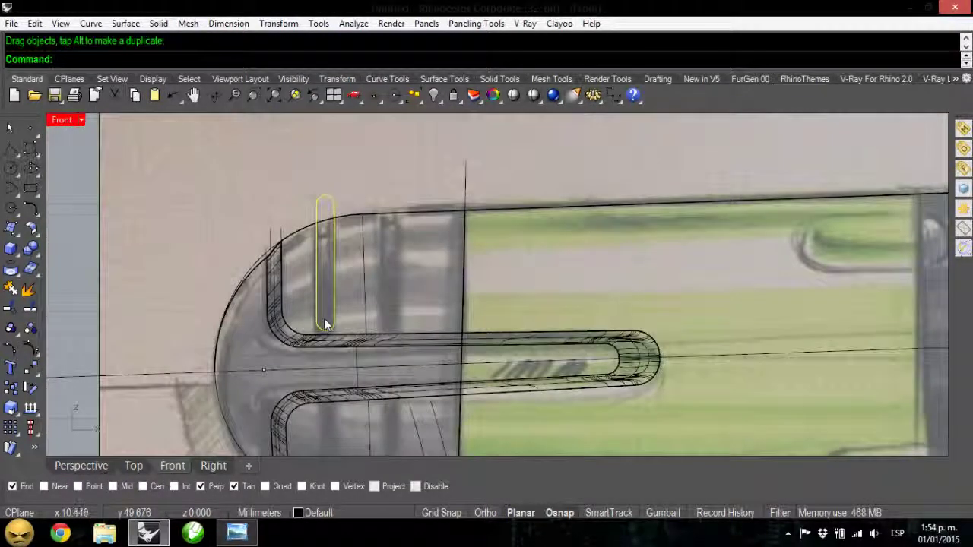
pyautogui.scroll(2, 325, 320)
pyautogui.scroll(-1, 325, 319)
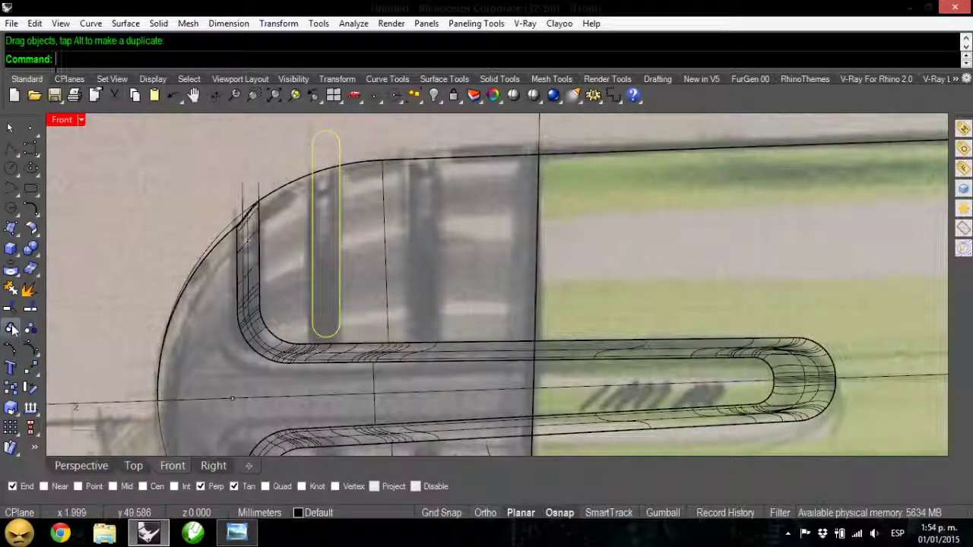
# Step: Copy the rounded slot curve horizontally onto the second vent in the sketch
pyautogui.click(10, 388)
pyautogui.click(121, 178)
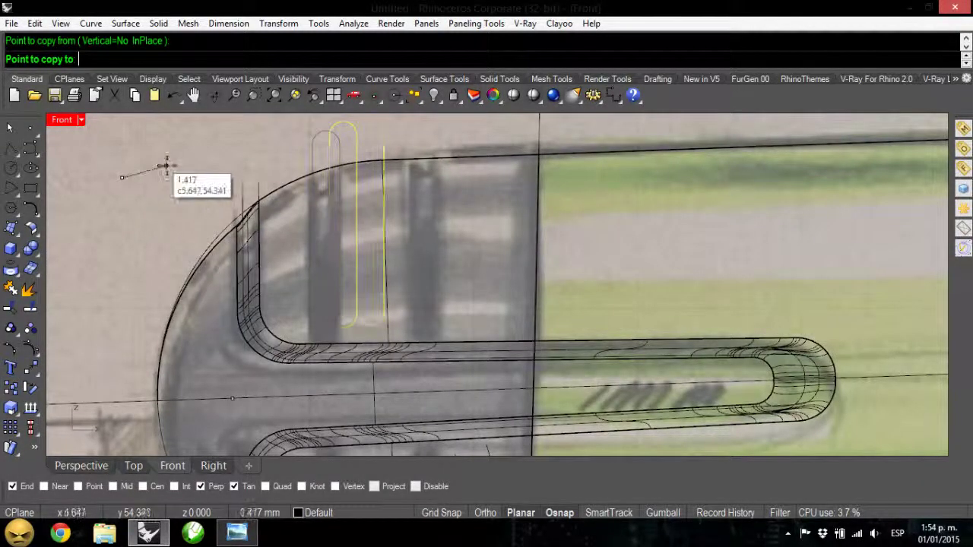
pyautogui.click(220, 178)
pyautogui.press('Return')
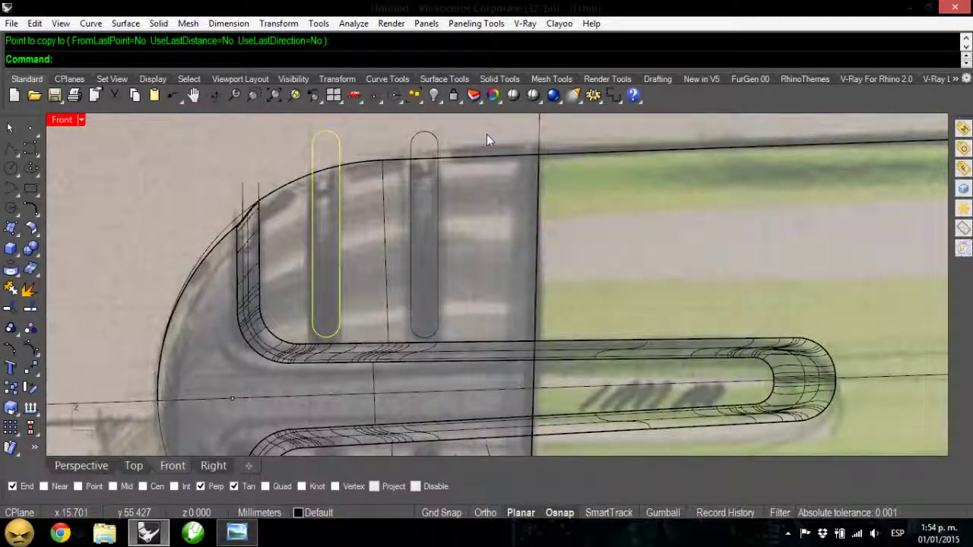
pyautogui.press('Escape')
# Step: Mirror both slot curves about the drill's slanted centre axis, keeping the originals
pyautogui.click(313, 141)
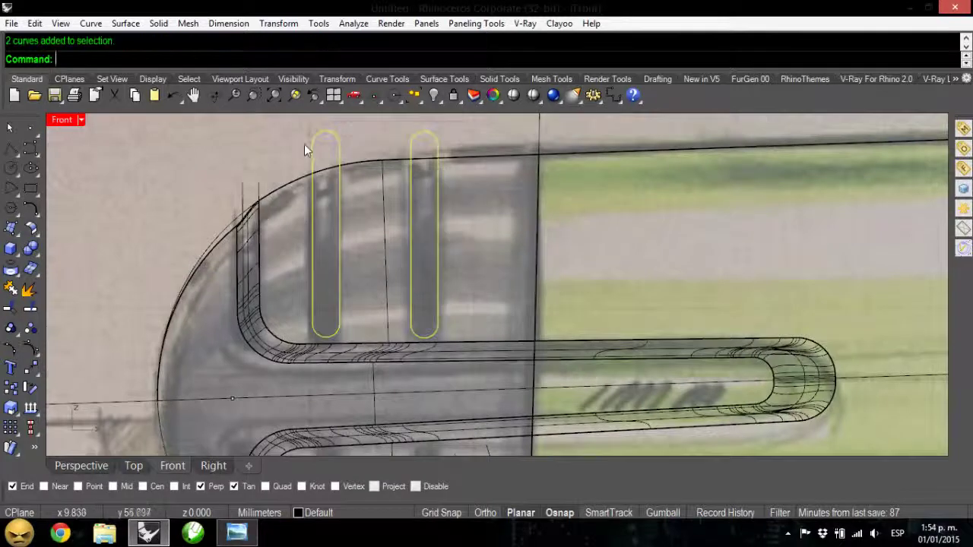
pyautogui.scroll(-5, 304, 144)
pyautogui.click(278, 23)
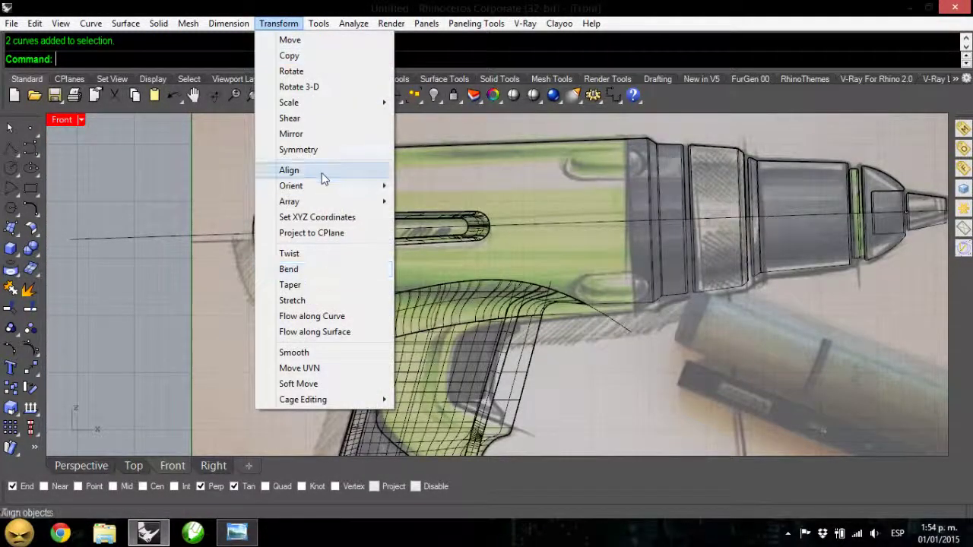
pyautogui.click(307, 135)
pyautogui.click(69, 239)
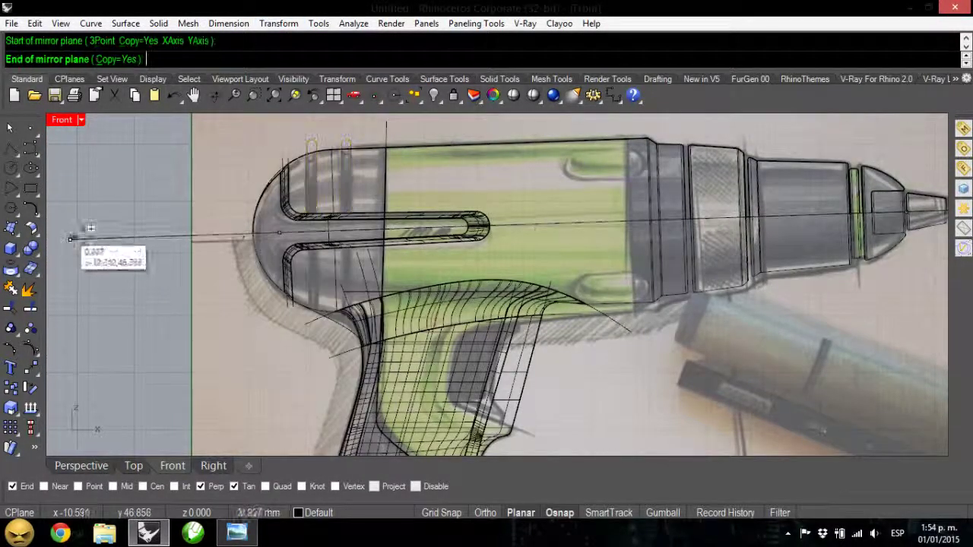
pyautogui.moveTo(890, 217); pyautogui.dragTo(747, 219, button='right')
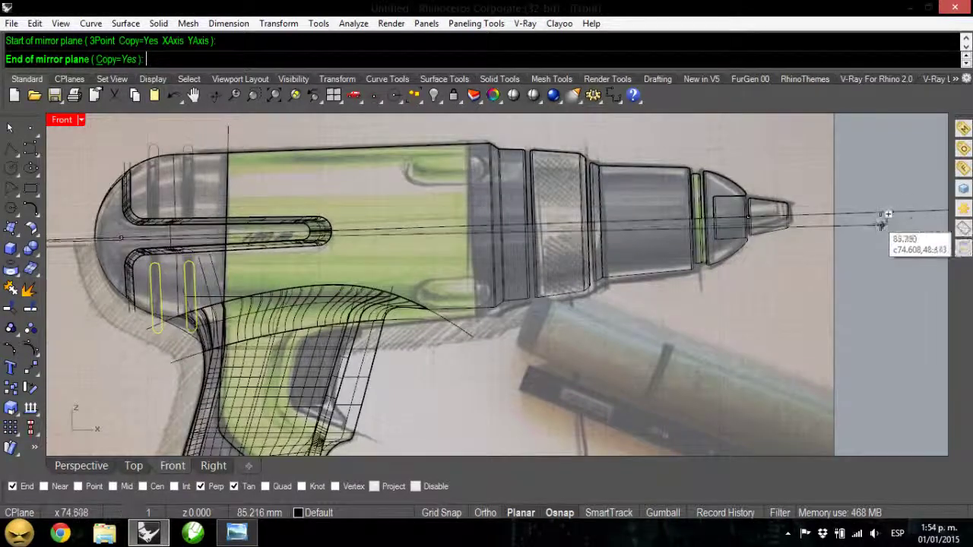
pyautogui.click(793, 208)
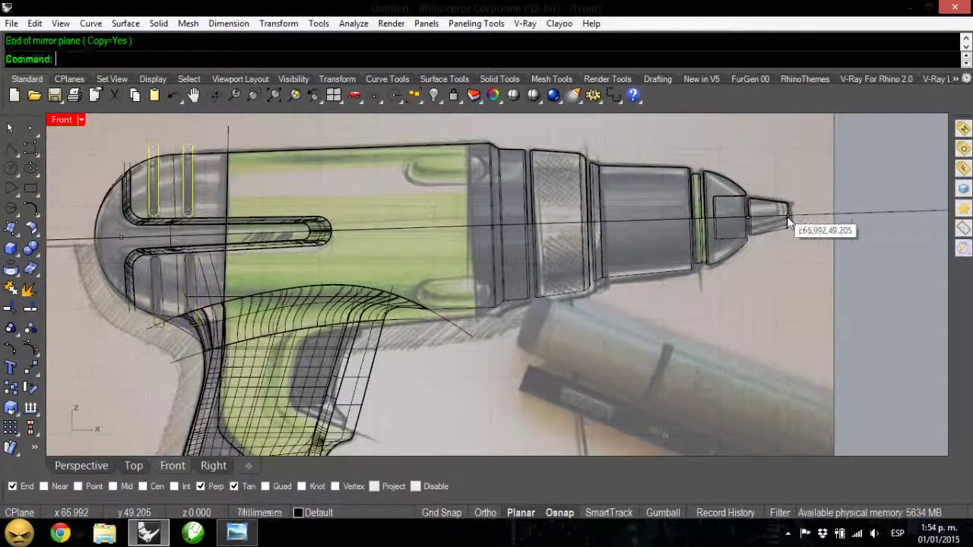
pyautogui.click(113, 371)
# Step: Rotate the two lower slot curves slightly about the rear slot's upper end so they line up with the sketched vents
pyautogui.scroll(4, 158, 166)
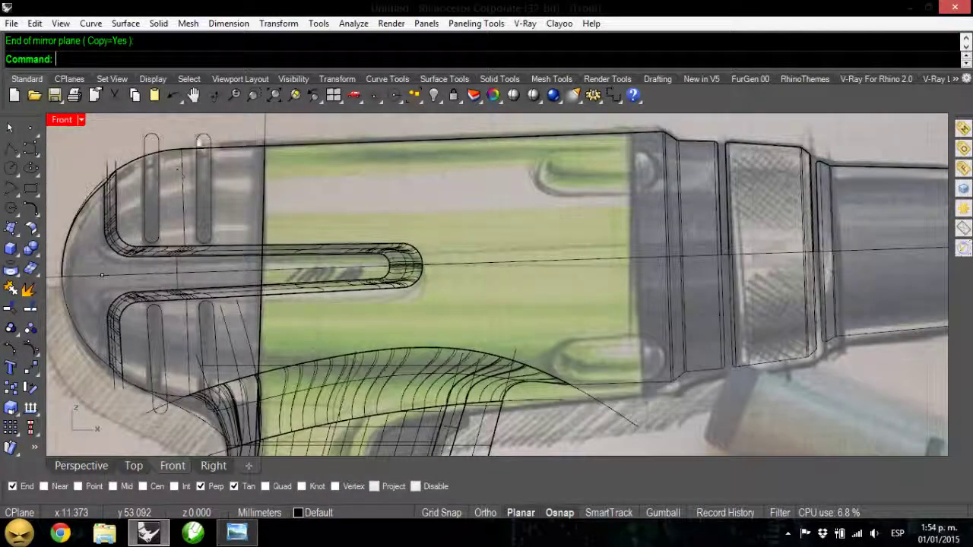
pyautogui.click(203, 143)
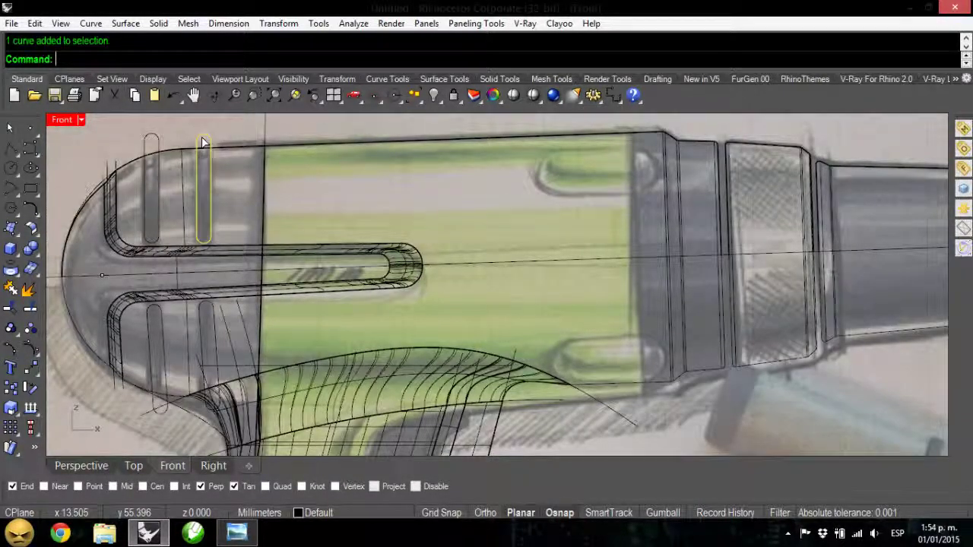
pyautogui.keyDown('shift'); pyautogui.click(148, 317); pyautogui.keyUp('shift')
pyautogui.keyDown('shift'); pyautogui.click(216, 323); pyautogui.keyUp('shift')
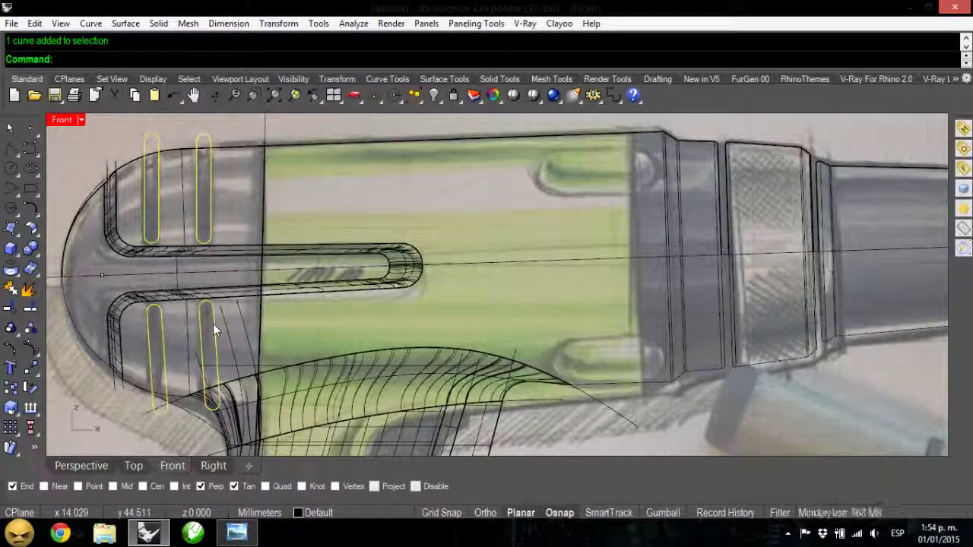
pyautogui.click(213, 323)
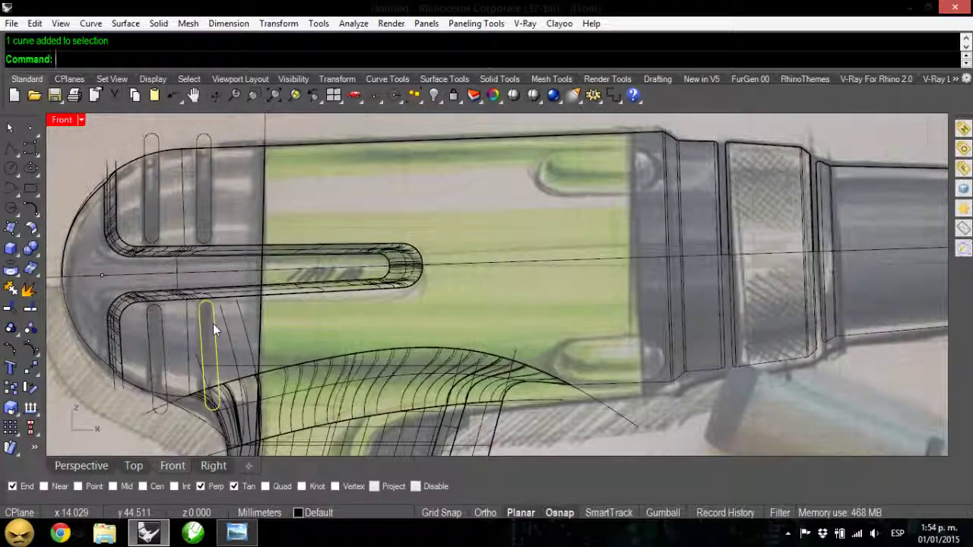
pyautogui.keyDown('shift'); pyautogui.click(164, 339); pyautogui.keyUp('shift')
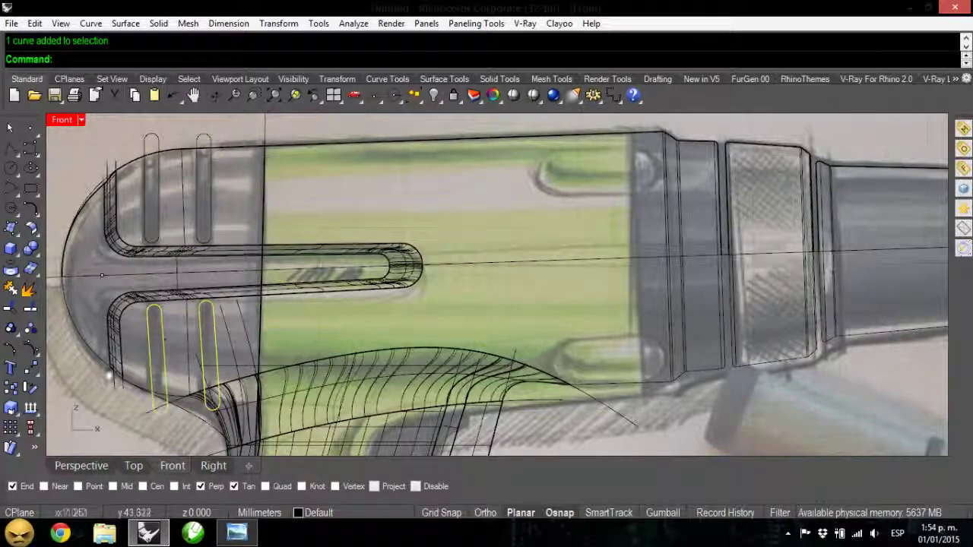
pyautogui.click(31, 389)
pyautogui.click(148, 311)
pyautogui.click(544, 232)
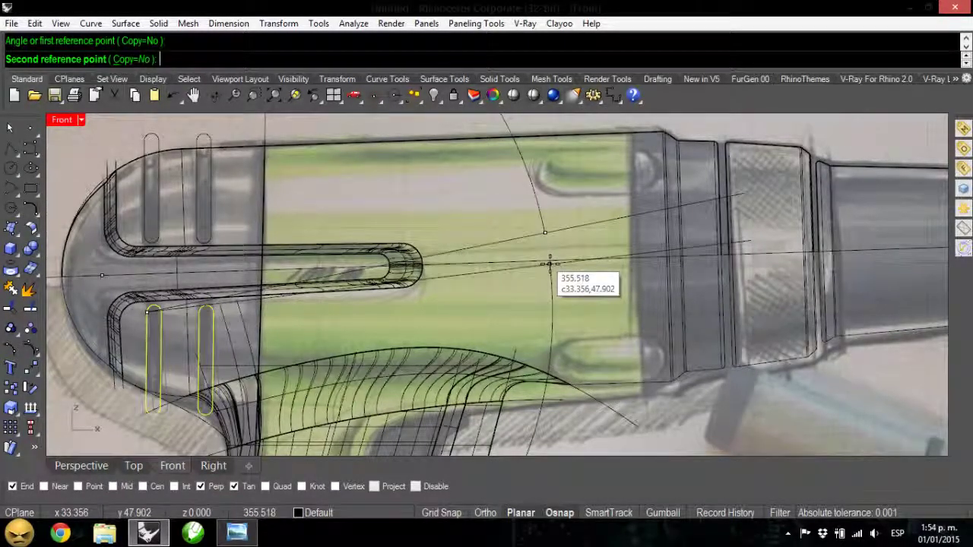
pyautogui.click(550, 266)
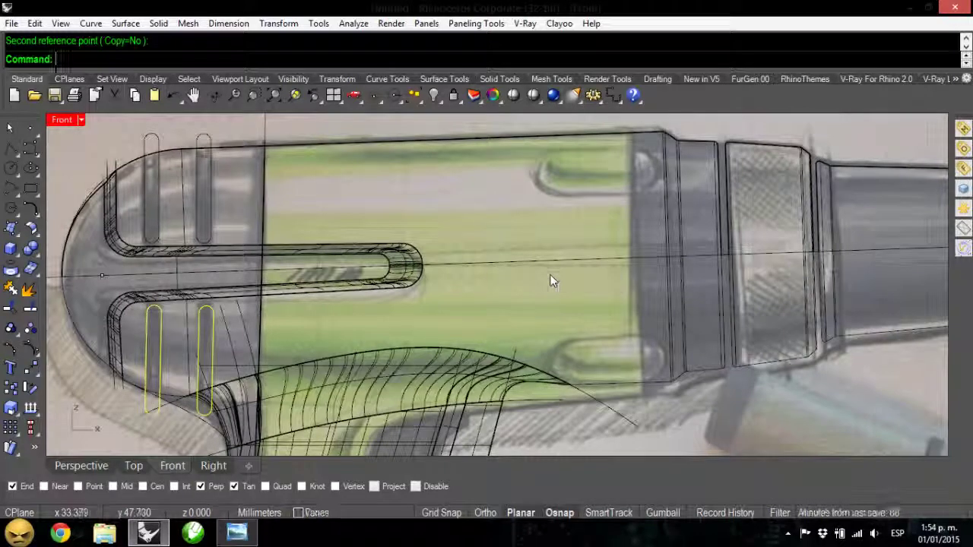
# Step: Select all four slot curves and show the four-viewport layout, with the perspective view turned to the rear housing
pyautogui.click(203, 415)
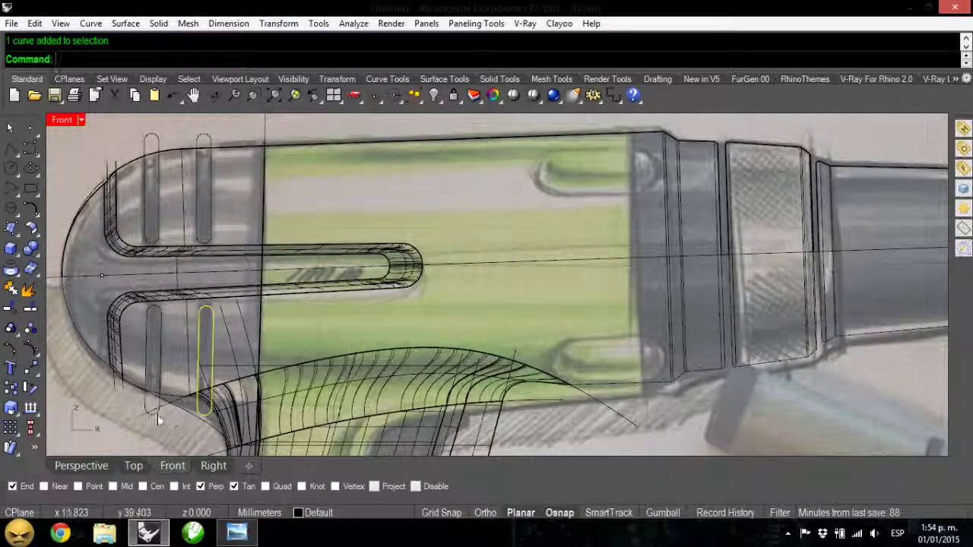
pyautogui.keyDown('shift'); pyautogui.click(158, 231); pyautogui.keyUp('shift')
pyautogui.keyDown('shift'); pyautogui.click(211, 227); pyautogui.keyUp('shift')
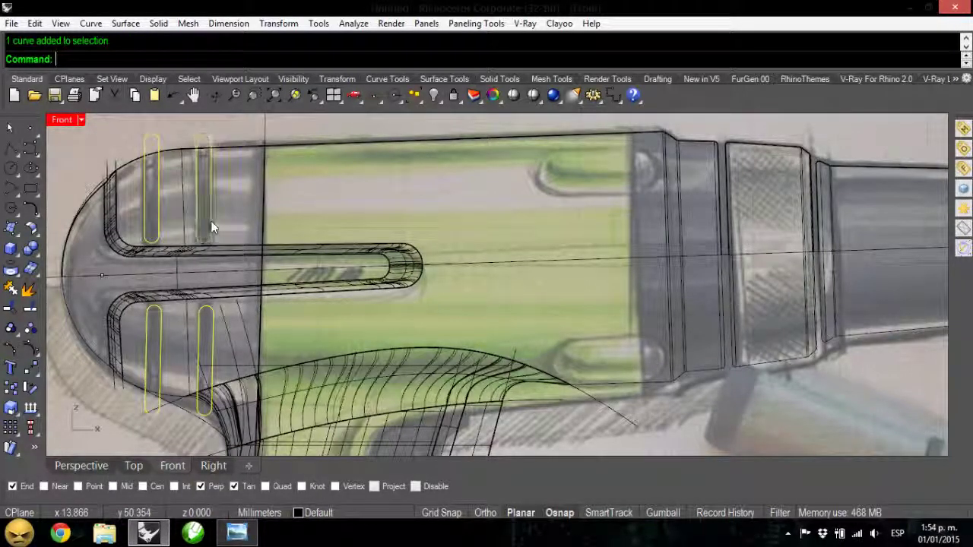
pyautogui.doubleClick(64, 123)
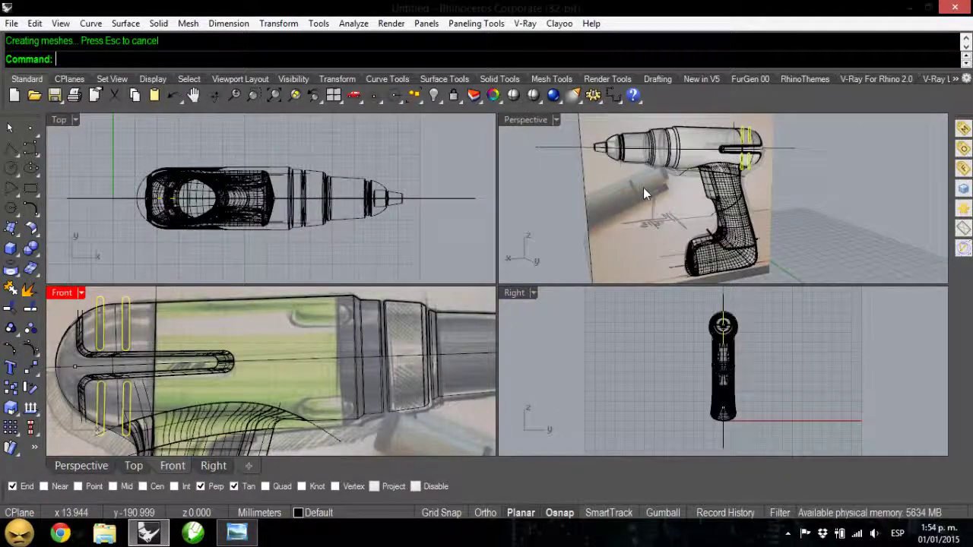
pyautogui.moveTo(798, 186); pyautogui.dragTo(613, 212, button='right')
pyautogui.scroll(2, 798, 167)
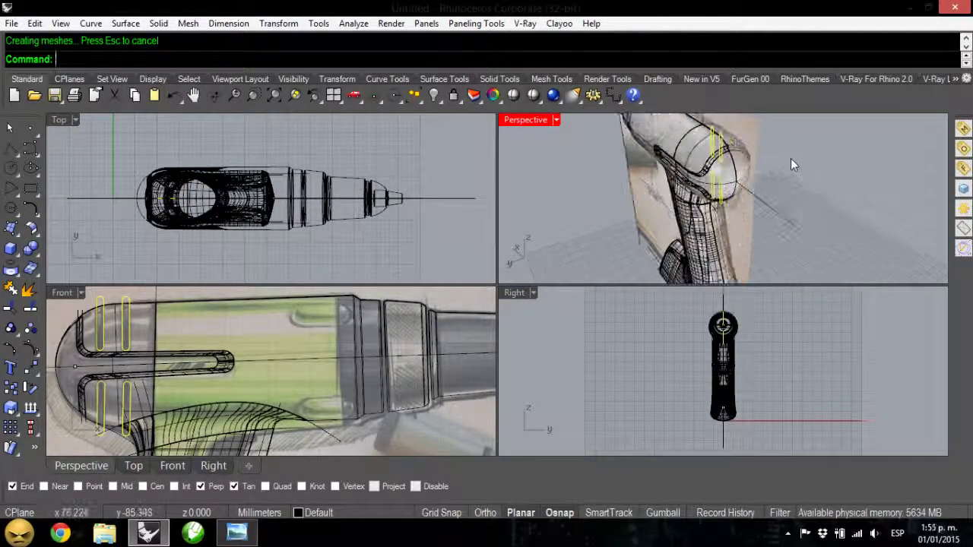
# Step: Try to cut all four slots through the rear housing with MakeHole on both sides, and undo the cut
pyautogui.write('MakePeriodic')
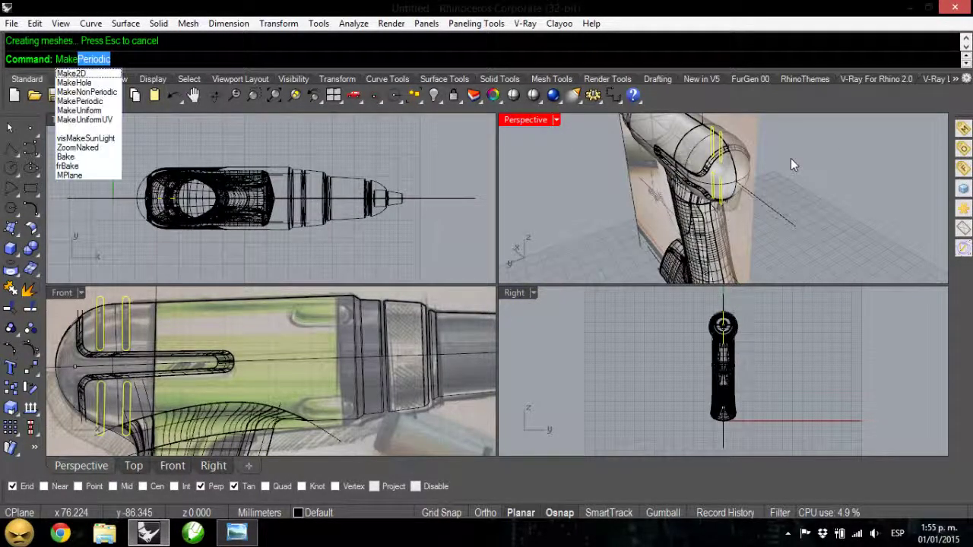
pyautogui.press('Down')
pyautogui.press('Return')
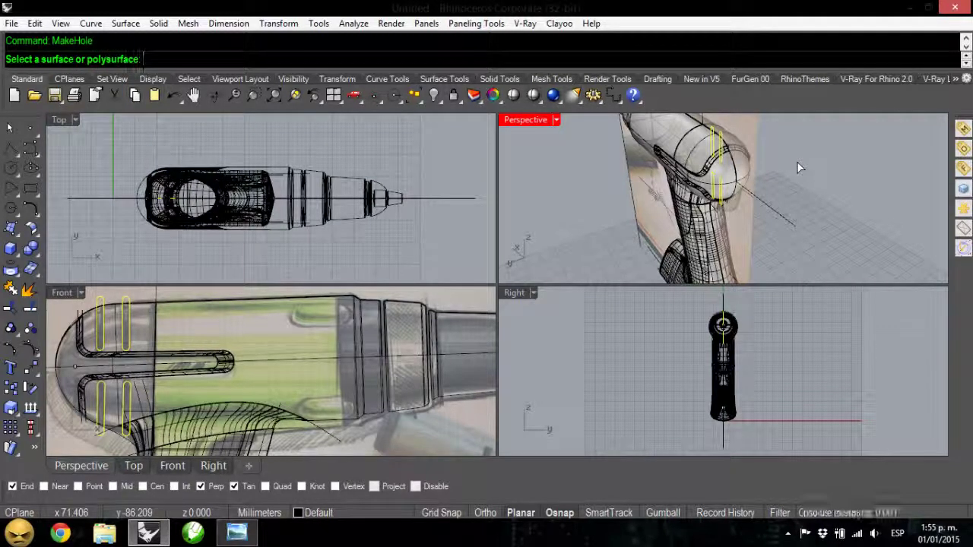
pyautogui.click(155, 315)
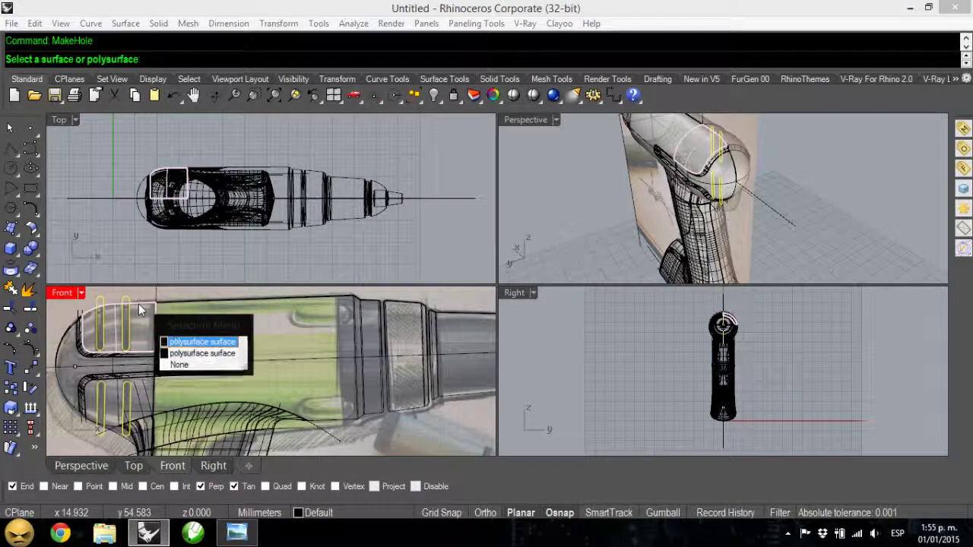
pyautogui.click(202, 342)
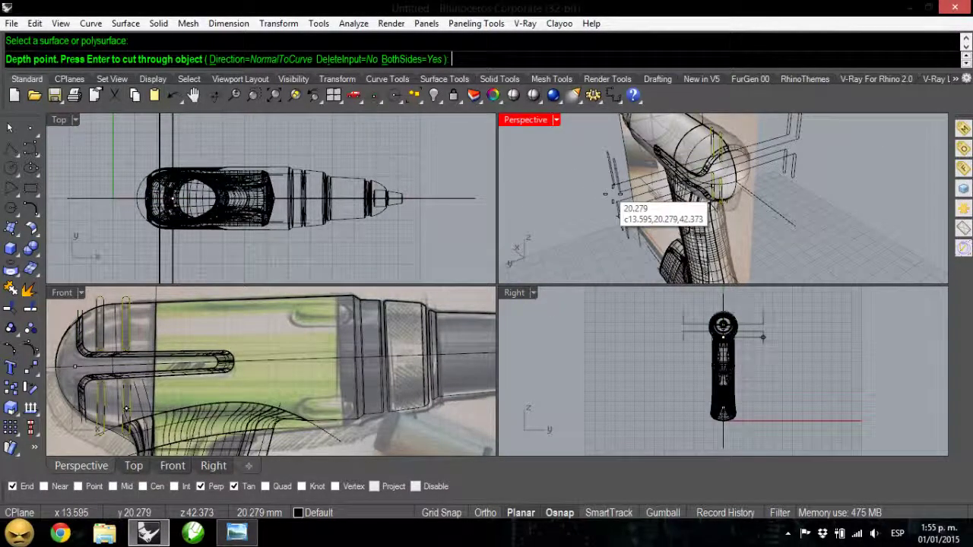
pyautogui.press('Return')
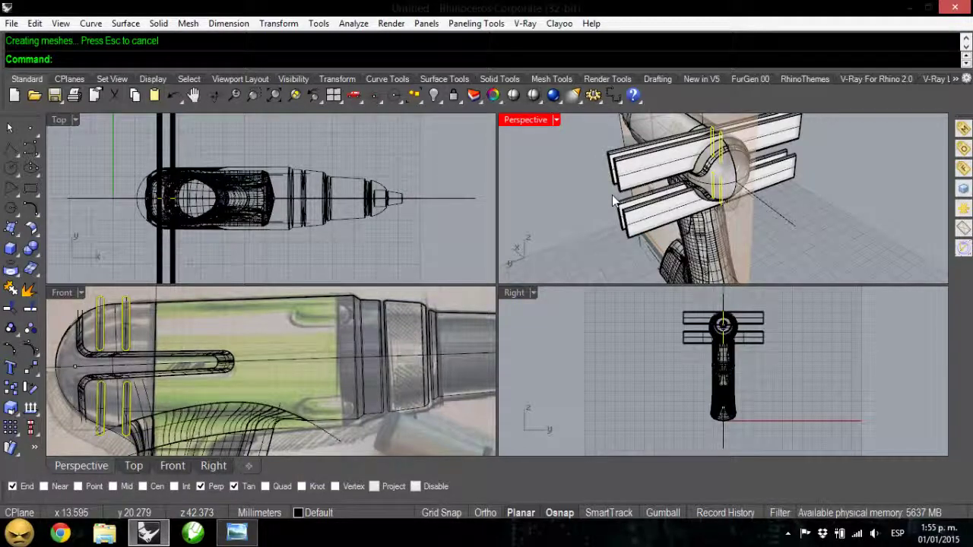
pyautogui.hotkey('ctrl', 'z')
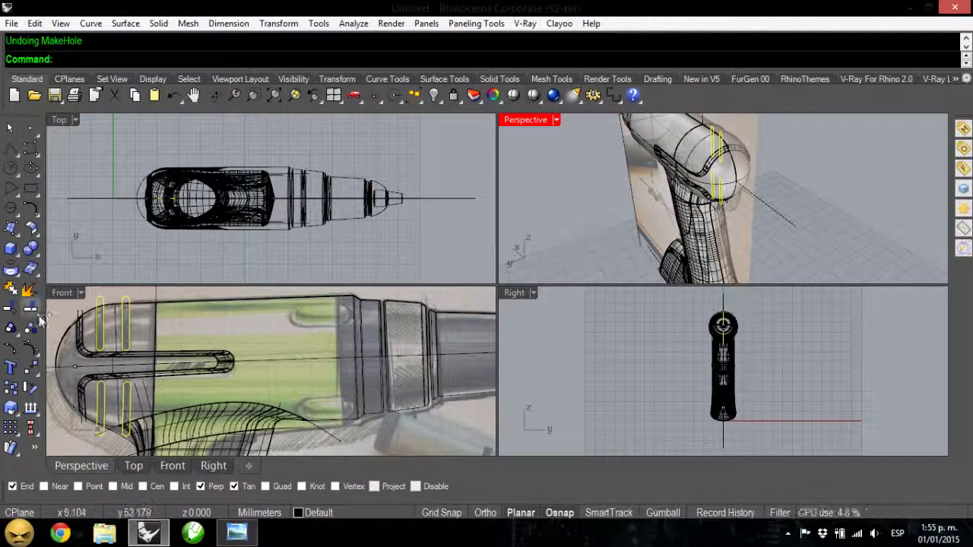
# Step: Try MakeHole on the rear housing with only the two upper slot curves and a depth point beyond the body, and undo it
pyautogui.click(126, 301)
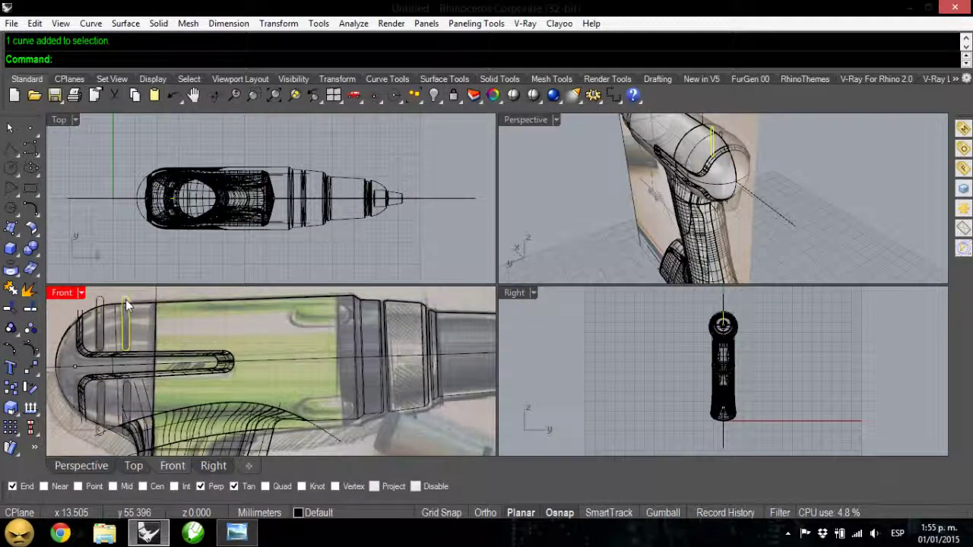
pyautogui.press('Return')
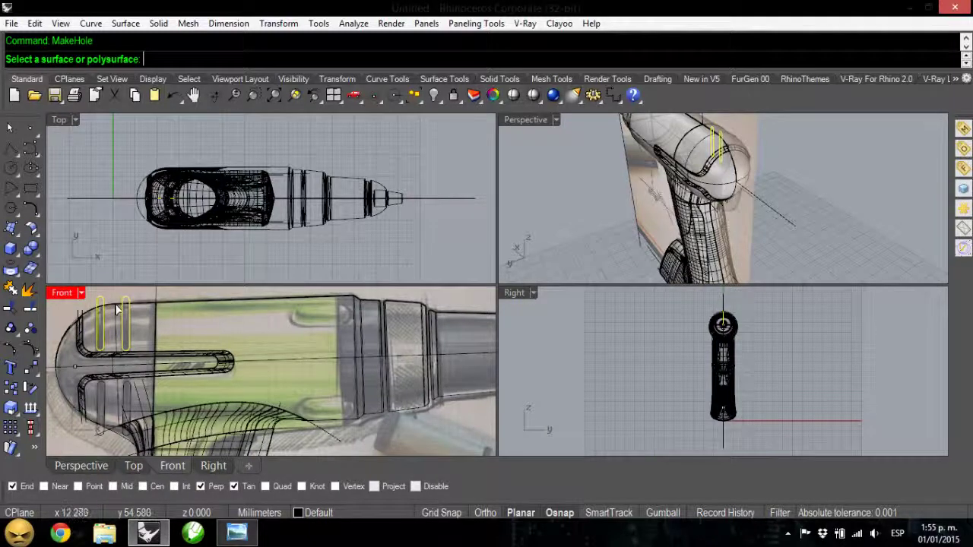
pyautogui.click(118, 308)
pyautogui.click(187, 344)
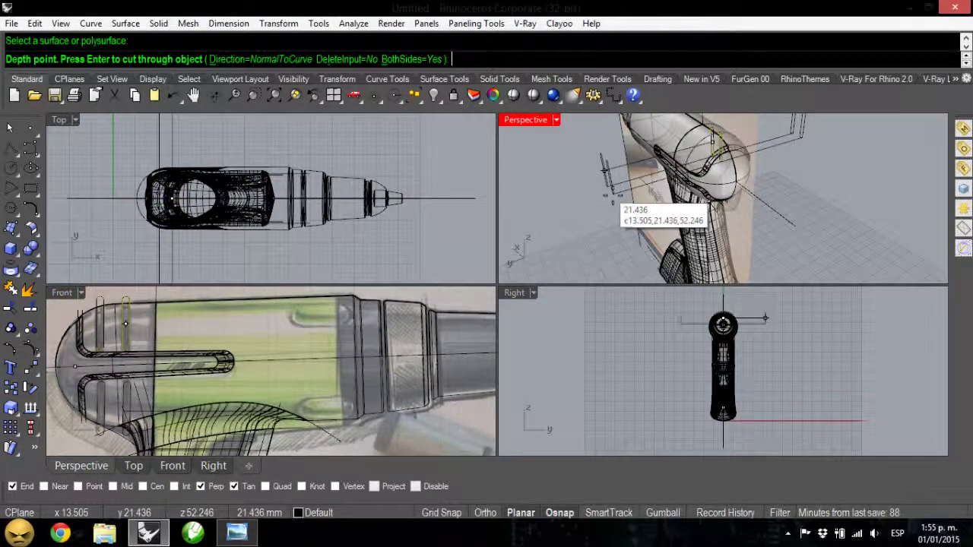
pyautogui.click(599, 195)
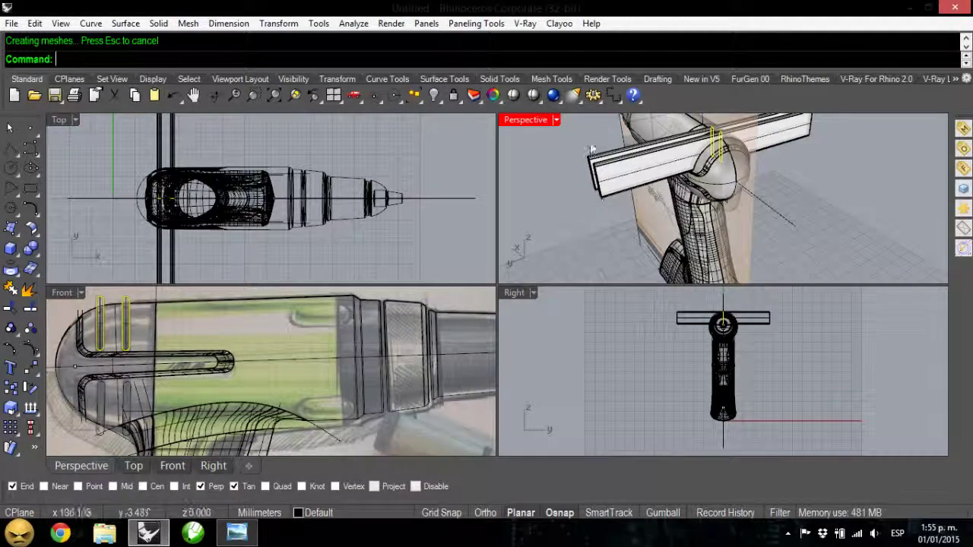
pyautogui.press('Escape')
pyautogui.hotkey('ctrl', 'z')
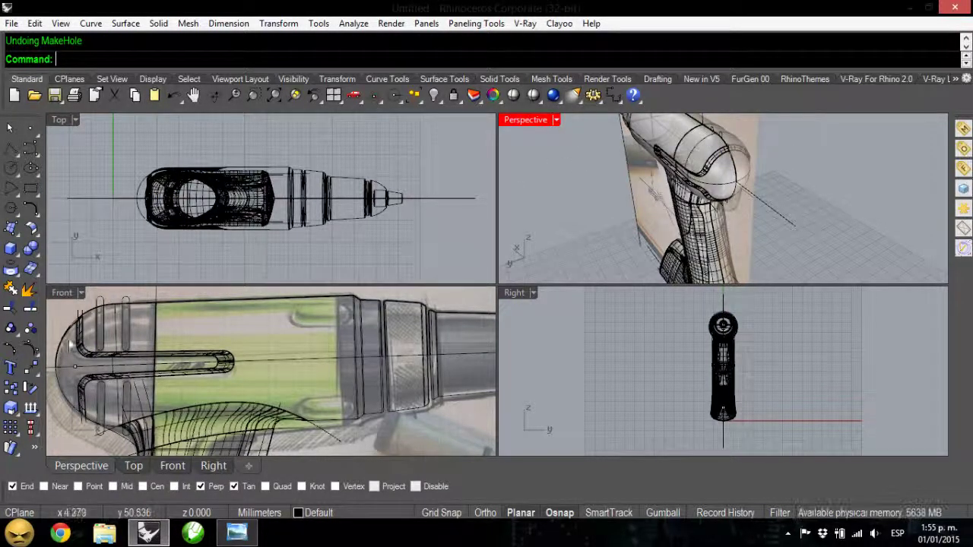
pyautogui.click(73, 332)
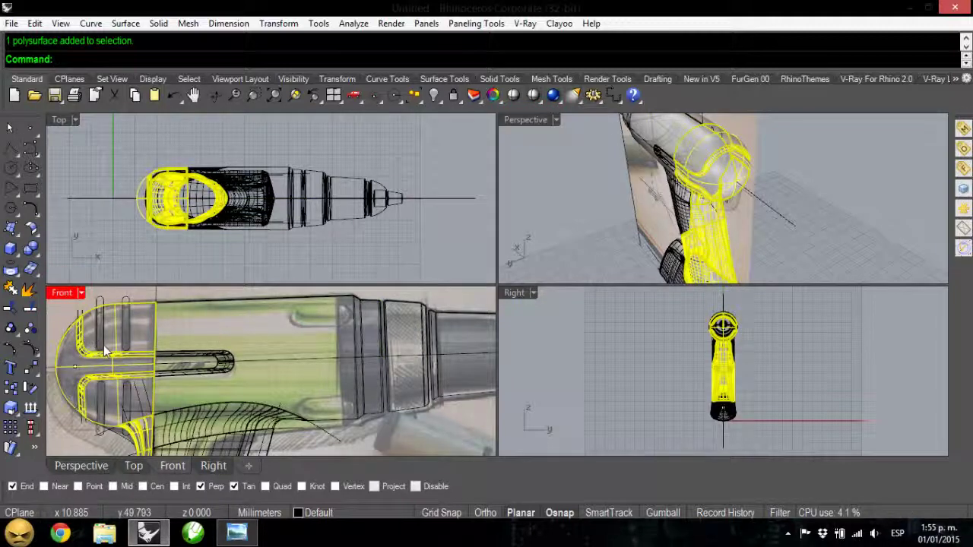
pyautogui.moveTo(564, 251); pyautogui.dragTo(756, 142, button='right')
pyautogui.scroll(3, 755, 142)
pyautogui.press('Escape')
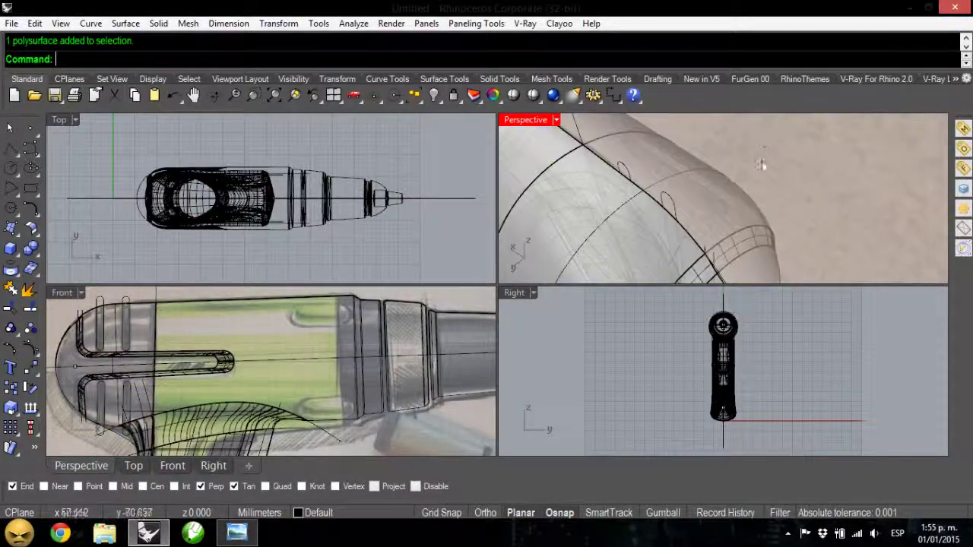
# Step: Move the two upper slot curves horizontally out of the body in the Right view with Ortho on, placing them beside the housing
pyautogui.click(126, 304)
pyautogui.keyDown('shift'); pyautogui.click(104, 301); pyautogui.keyUp('shift')
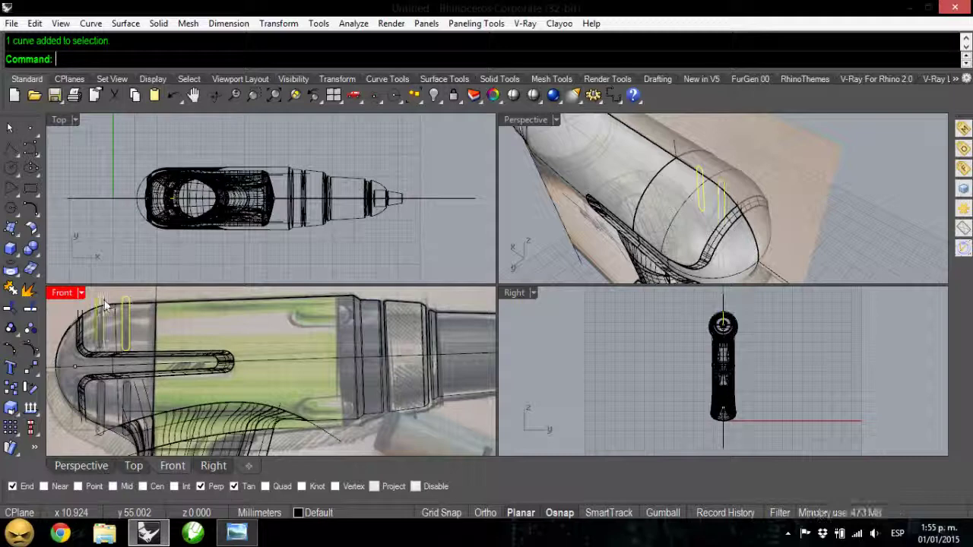
pyautogui.scroll(3, 173, 362)
pyautogui.scroll(-2, 173, 362)
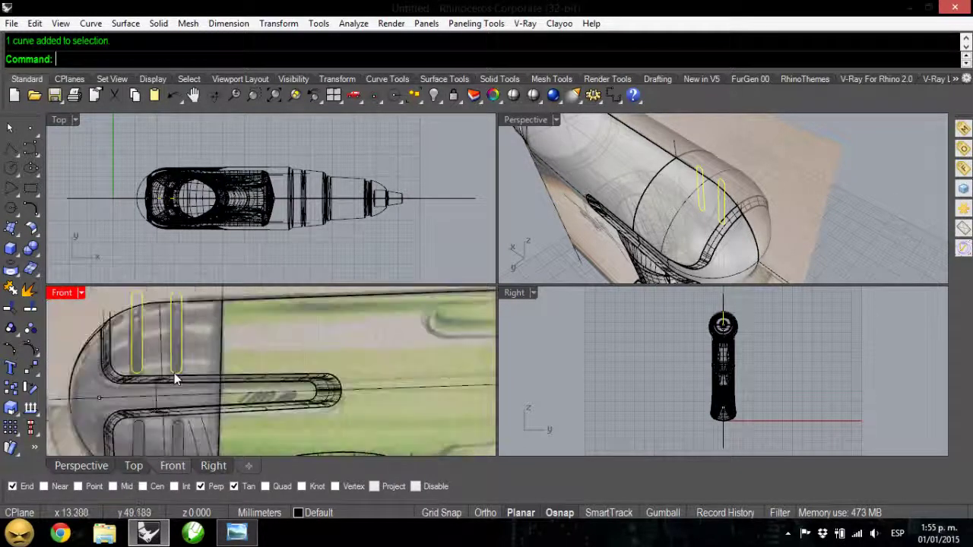
pyautogui.moveTo(648, 219); pyautogui.dragTo(745, 293, button='right')
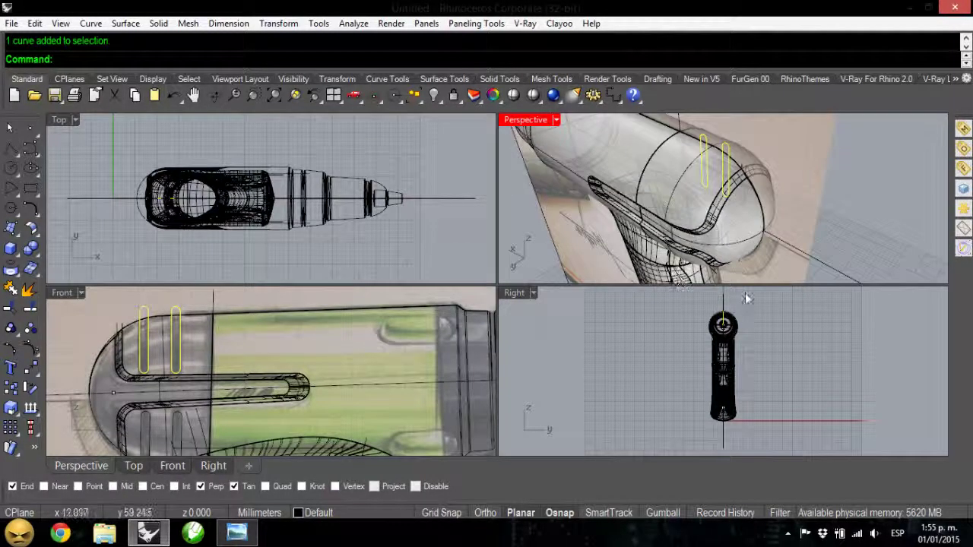
pyautogui.scroll(5, 686, 335)
pyautogui.moveTo(698, 335); pyautogui.dragTo(451, 525)
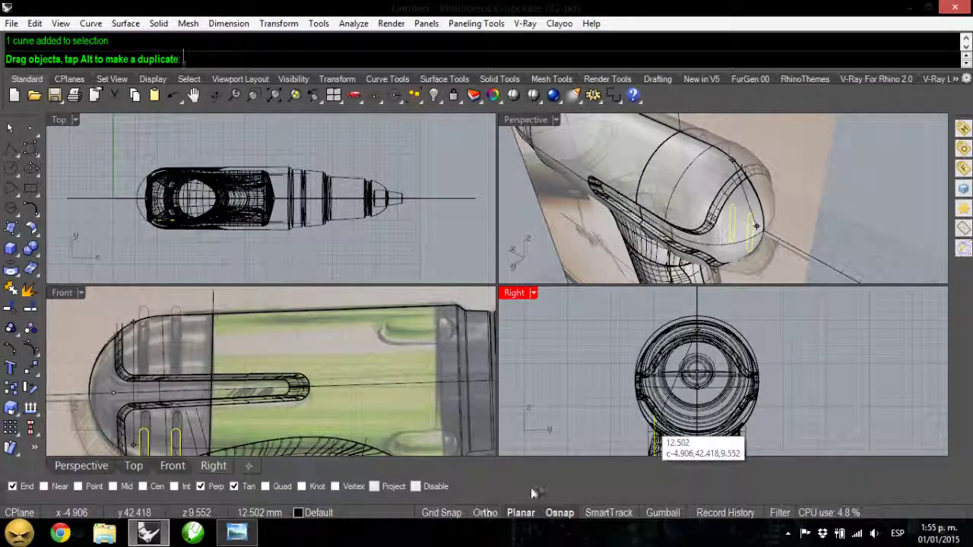
pyautogui.moveTo(531, 492); pyautogui.dragTo(785, 340)
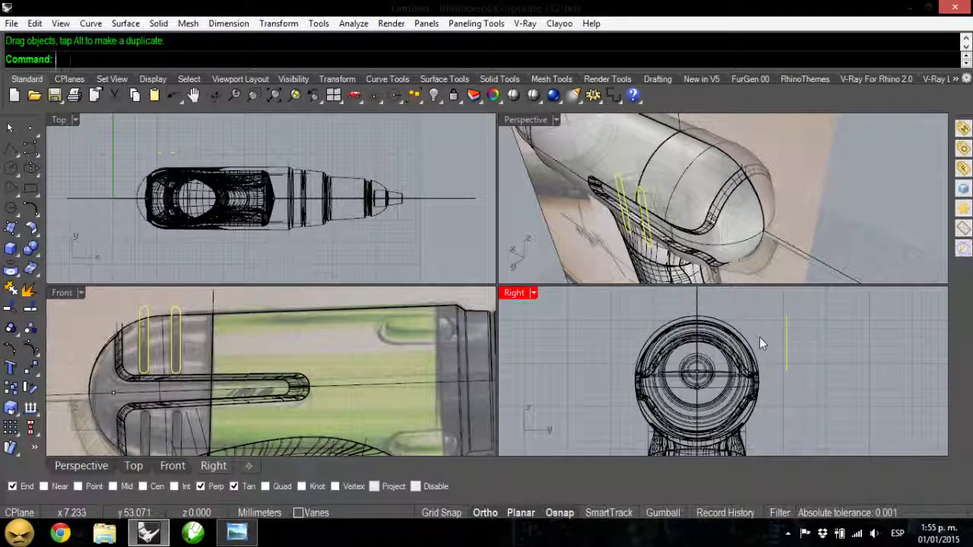
# Step: Try MakeHole on the rear housing from the offset upper slot curves, with the depth point past its opposite side, and undo it
pyautogui.write('MakeHole')
pyautogui.press('Return')
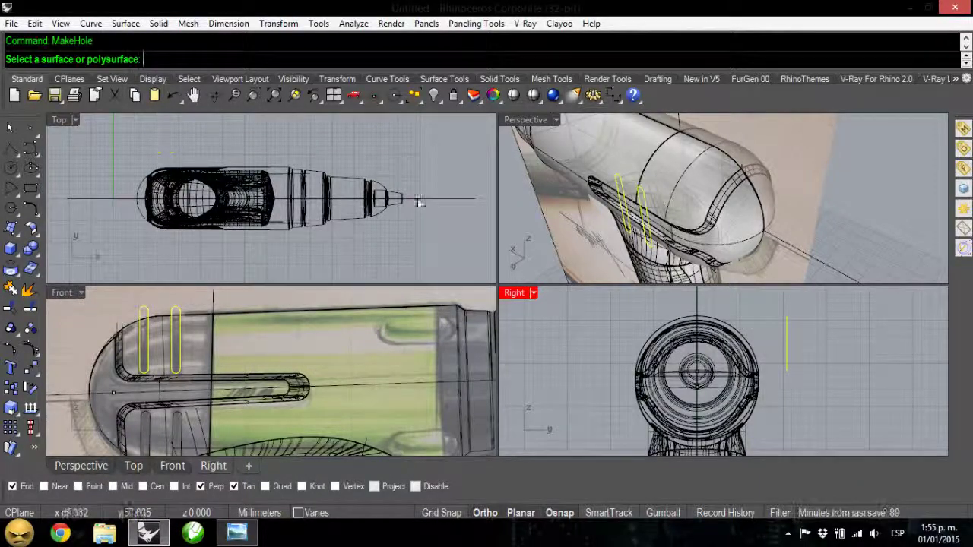
pyautogui.click(769, 154)
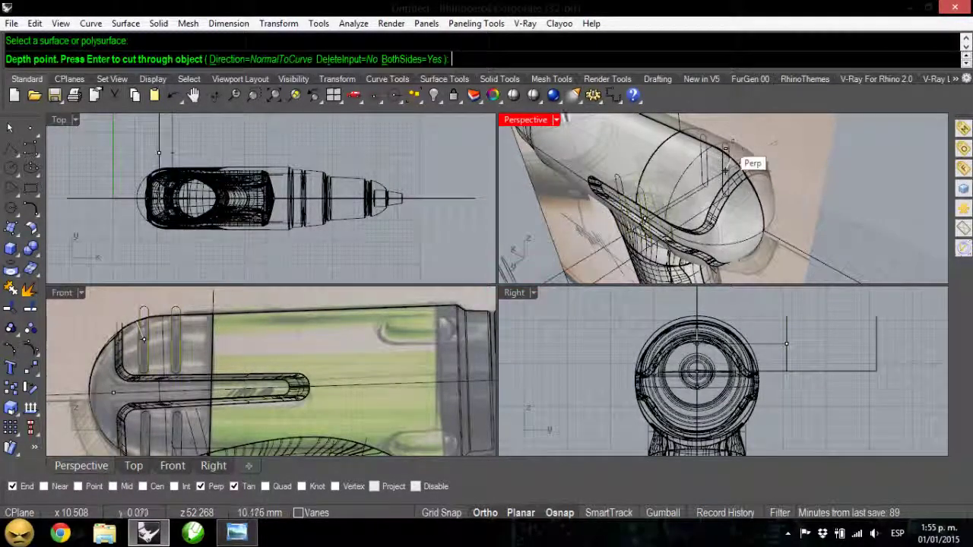
pyautogui.click(560, 371)
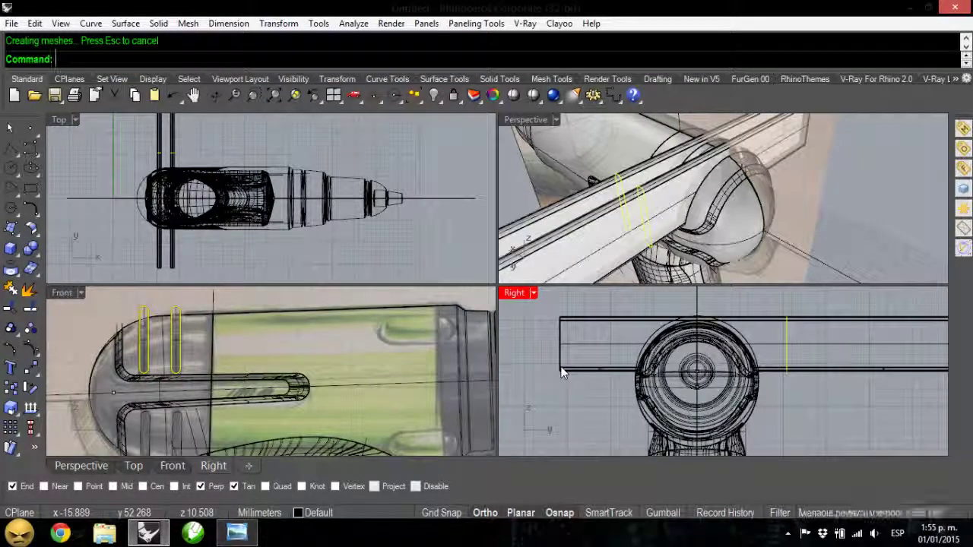
pyautogui.hotkey('ctrl', 'z')
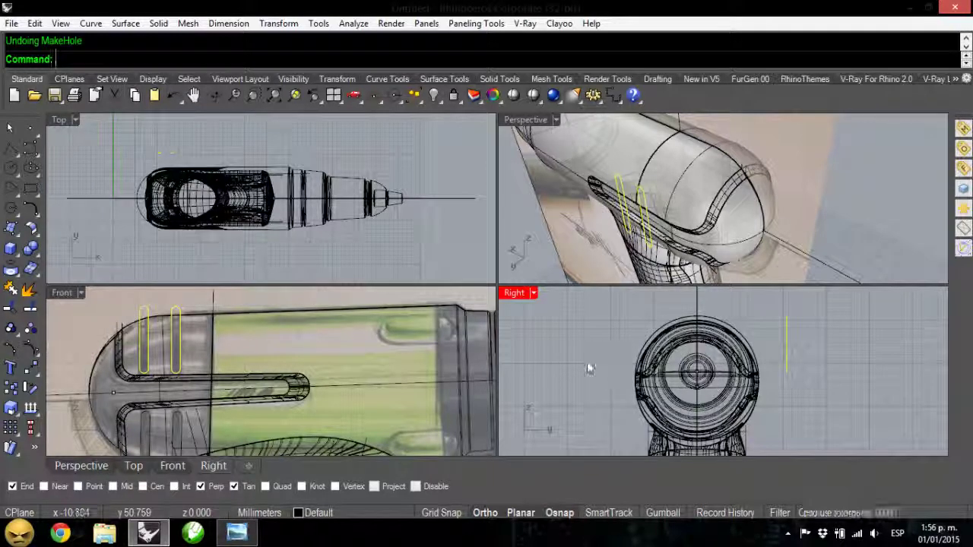
# Step: Trim the rear housing polysurface inside the two upper slot curves in the Front view
pyautogui.scroll(6, 68, 320)
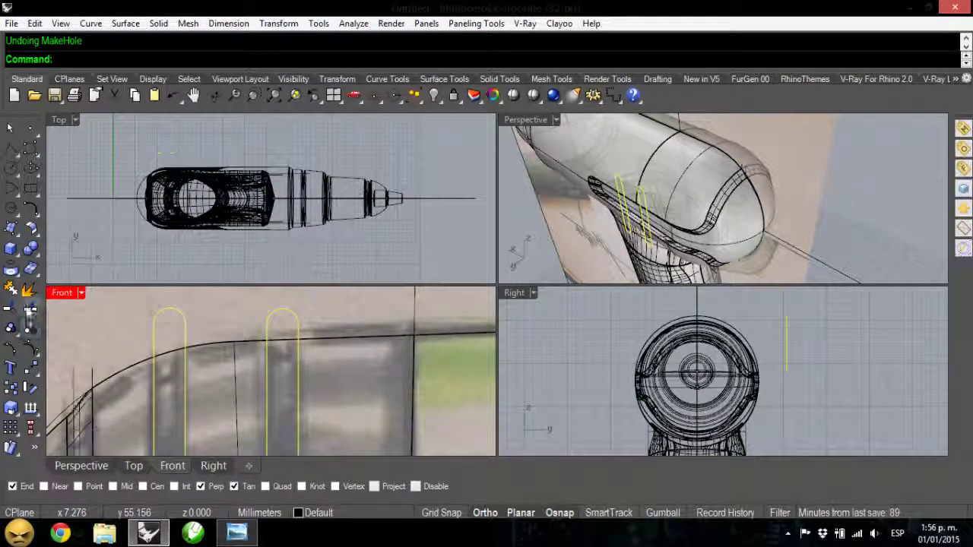
pyautogui.click(9, 307)
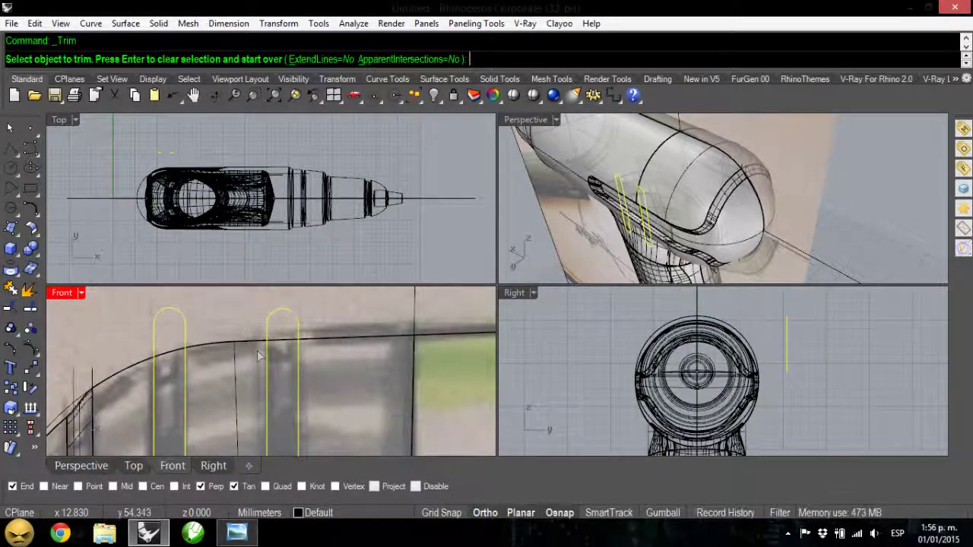
pyautogui.click(186, 384)
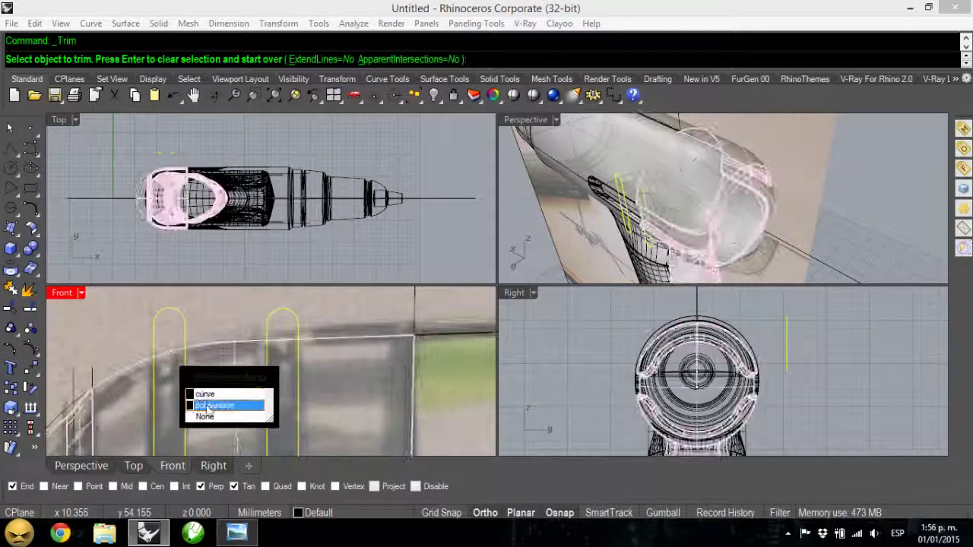
pyautogui.click(217, 404)
pyautogui.click(289, 350)
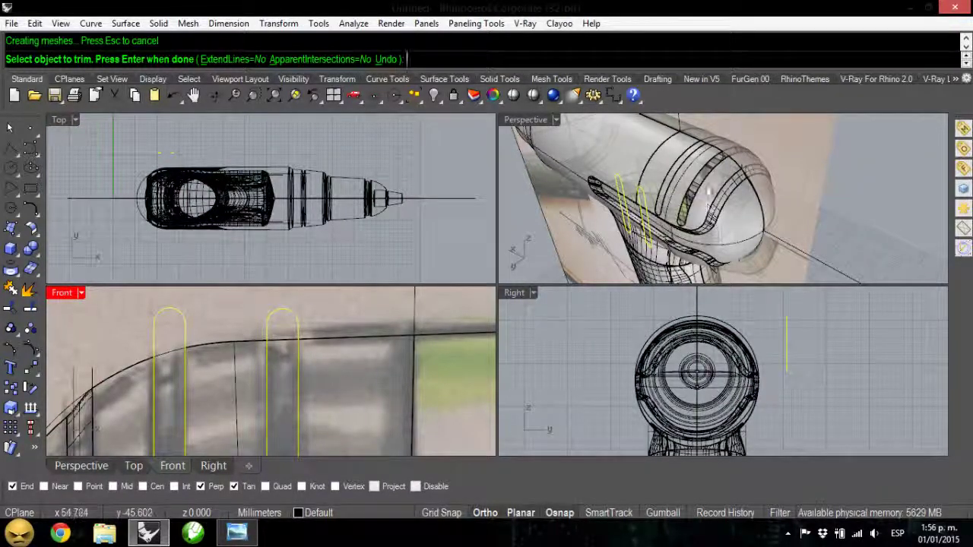
pyautogui.click(281, 346)
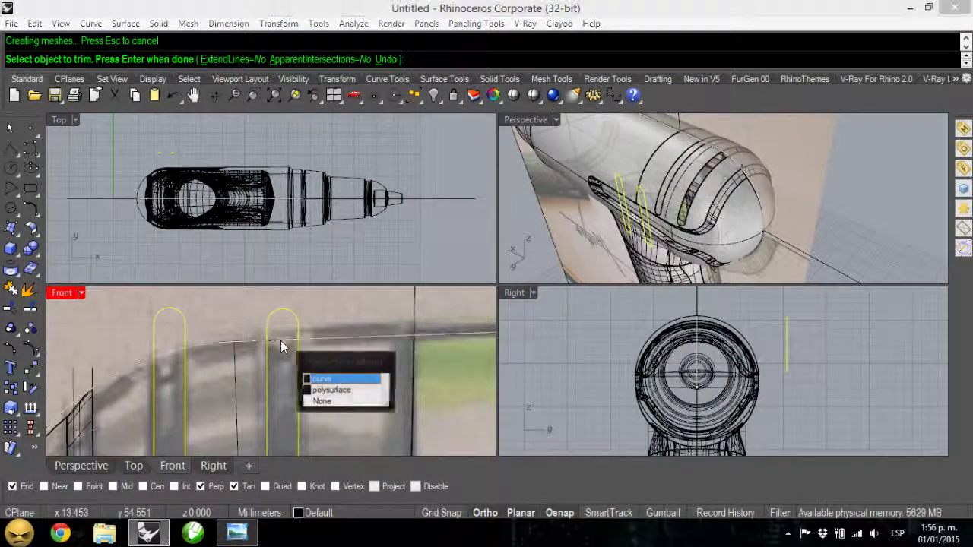
pyautogui.click(327, 392)
pyautogui.moveTo(680, 198); pyautogui.dragTo(750, 166, button='right')
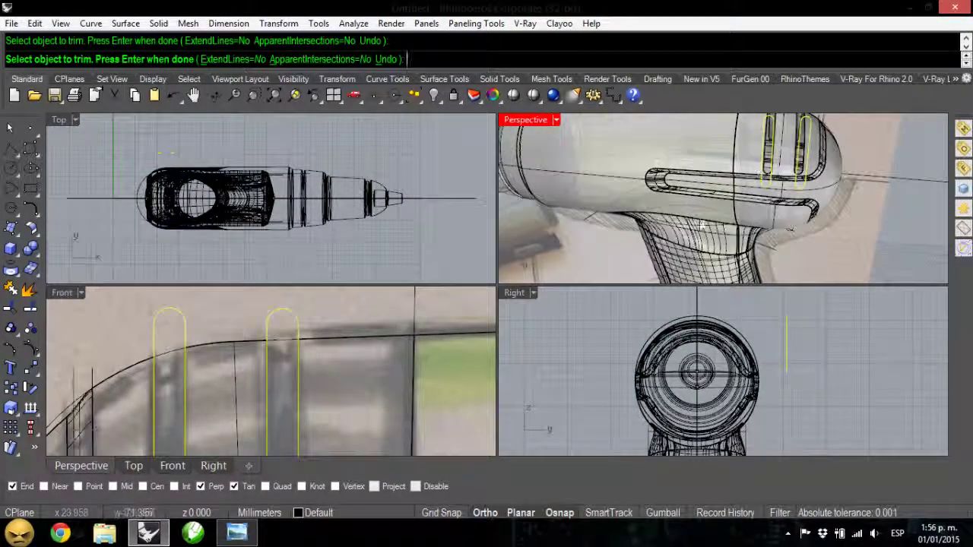
pyautogui.scroll(-5, 304, 338)
pyautogui.scroll(4, 300, 342)
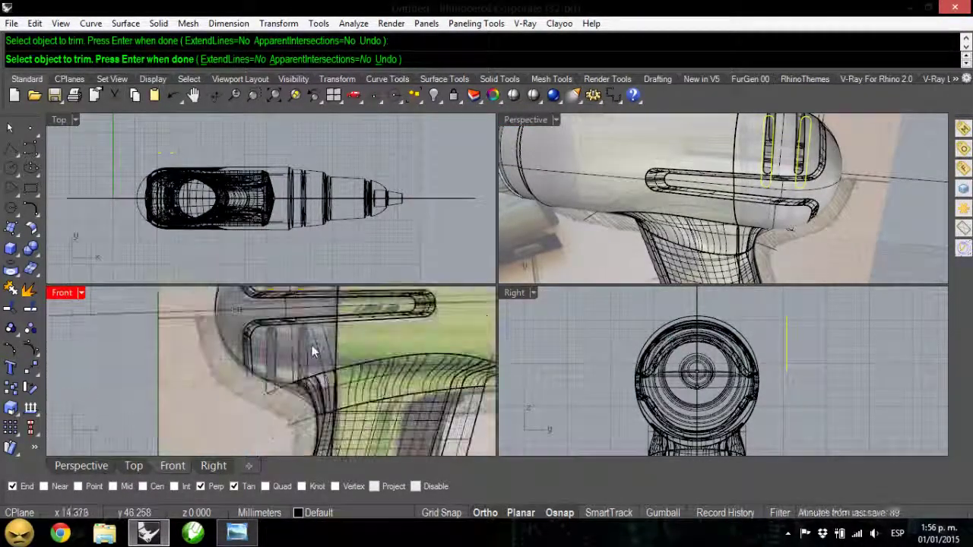
pyautogui.press('Escape')
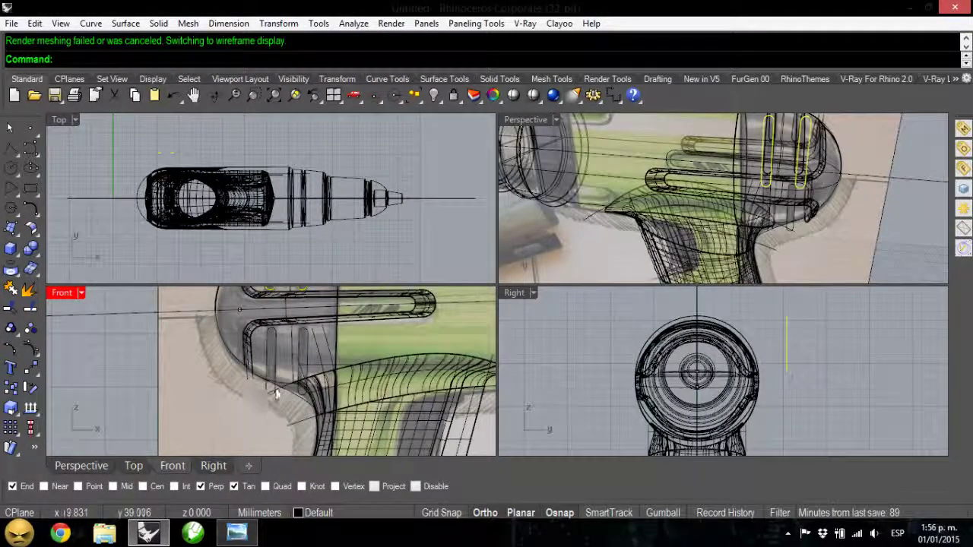
# Step: Trim the rear housing inside the two lower slot curves, using both curves as cutting objects in the Front view
pyautogui.scroll(2, 276, 393)
pyautogui.click(268, 398)
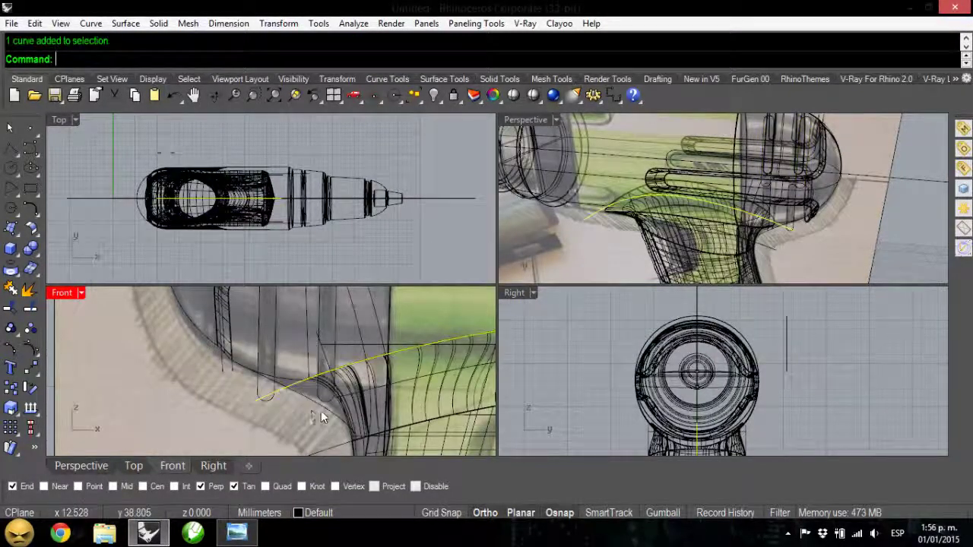
pyautogui.click(263, 393)
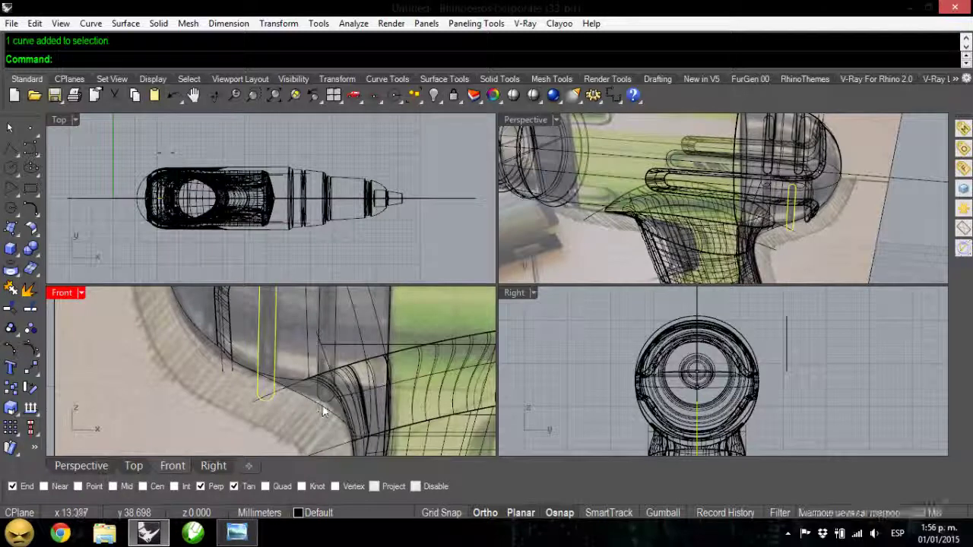
pyautogui.keyDown('shift'); pyautogui.click(323, 407); pyautogui.keyUp('shift')
pyautogui.keyDown('shift'); pyautogui.click(326, 403); pyautogui.keyUp('shift')
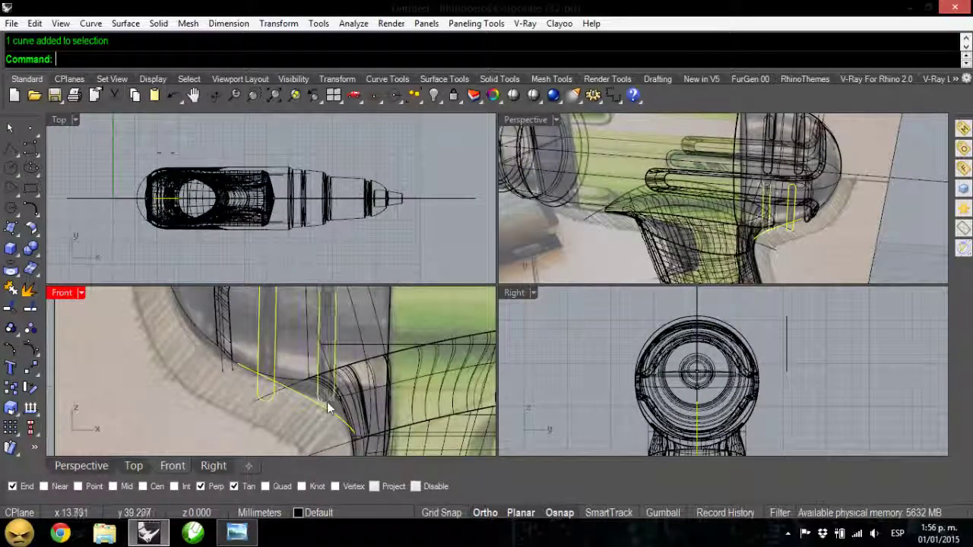
pyautogui.scroll(2, 308, 397)
pyautogui.hotkey('ctrl', 't')
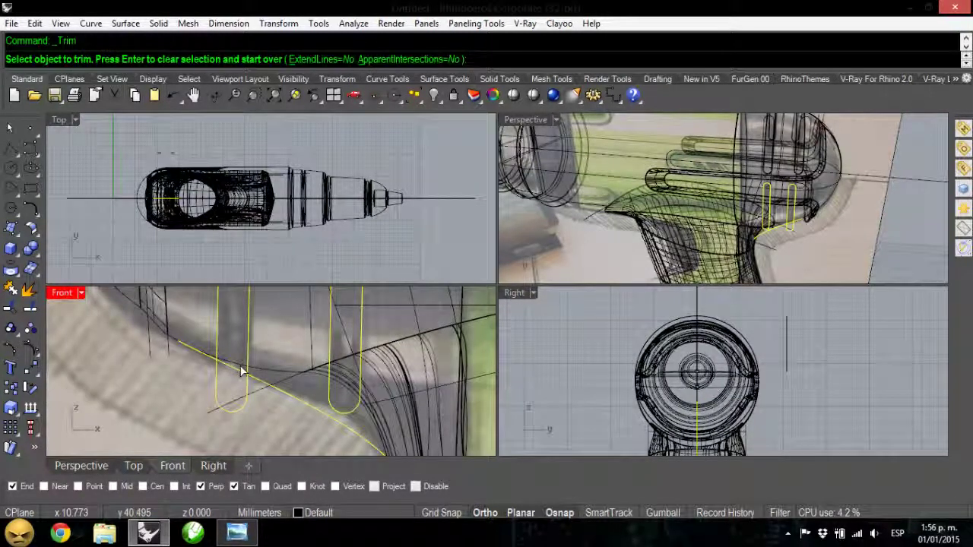
pyautogui.click(238, 369)
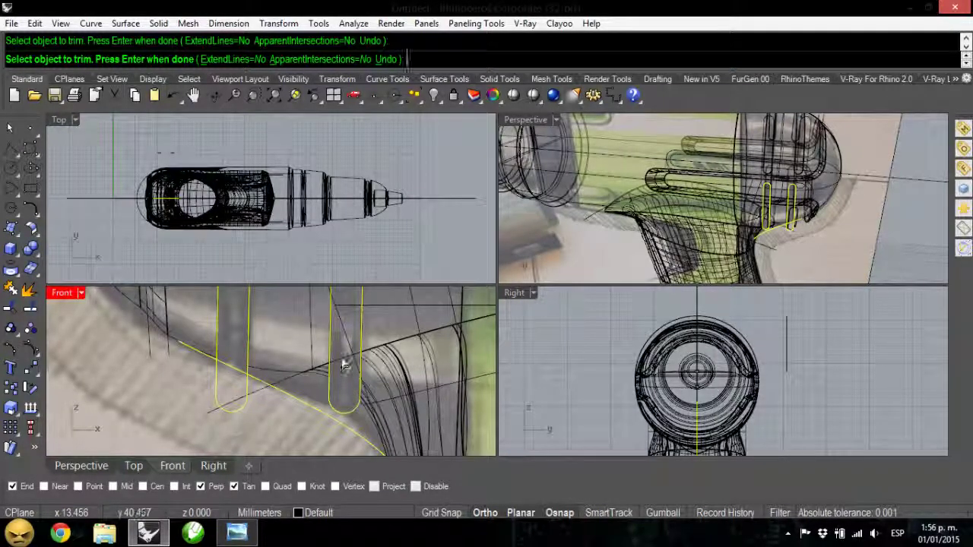
# Step: Set the Perspective view to Ghosted display, check the lower slot openings from the side, and finish the Trim command
pyautogui.click(556, 120)
pyautogui.click(601, 89)
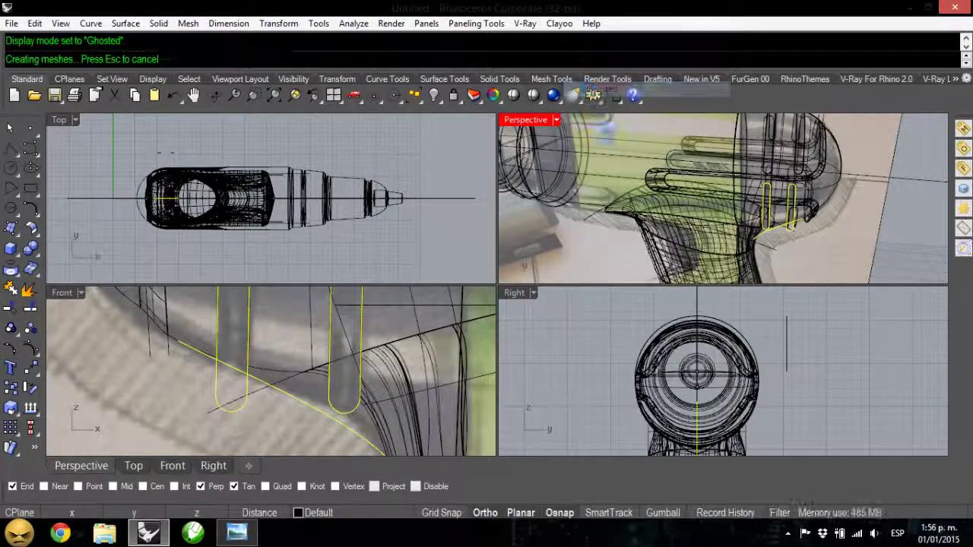
pyautogui.moveTo(711, 150); pyautogui.dragTo(763, 213, button='right')
pyautogui.scroll(3, 763, 213)
pyautogui.scroll(-2, 760, 207)
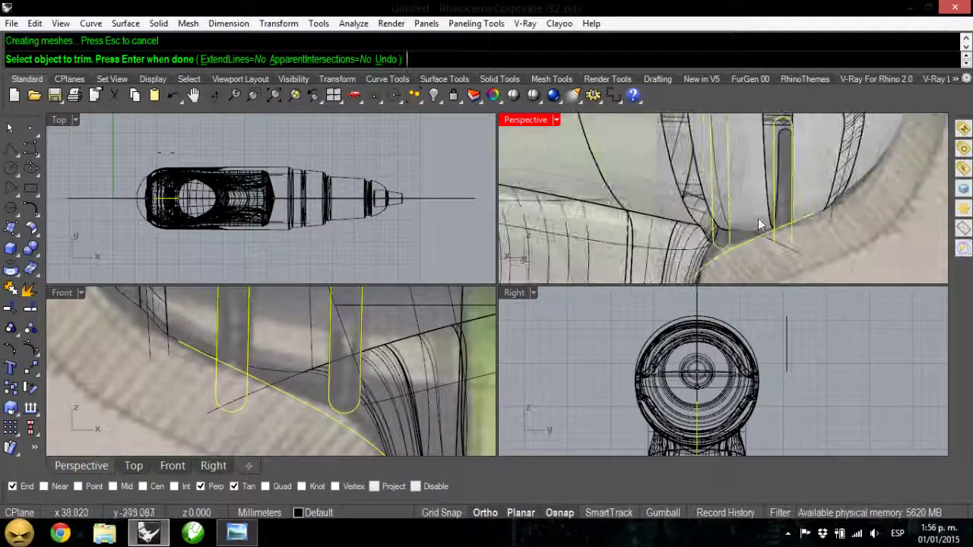
pyautogui.press('Return')
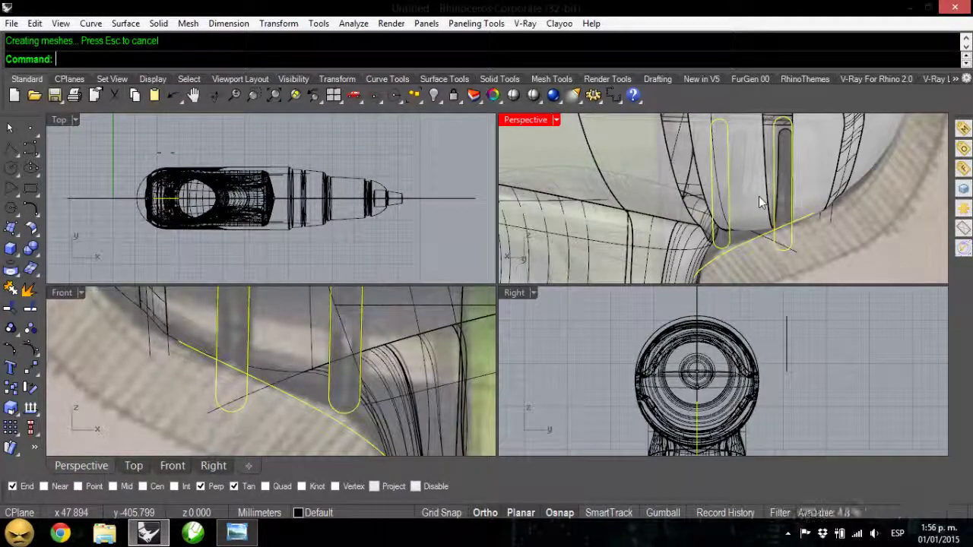
# Step: Extrude all four slot curves straight as planar solids, extending them completely through the rear housing and past both sides
pyautogui.click(345, 414)
pyautogui.click(246, 406)
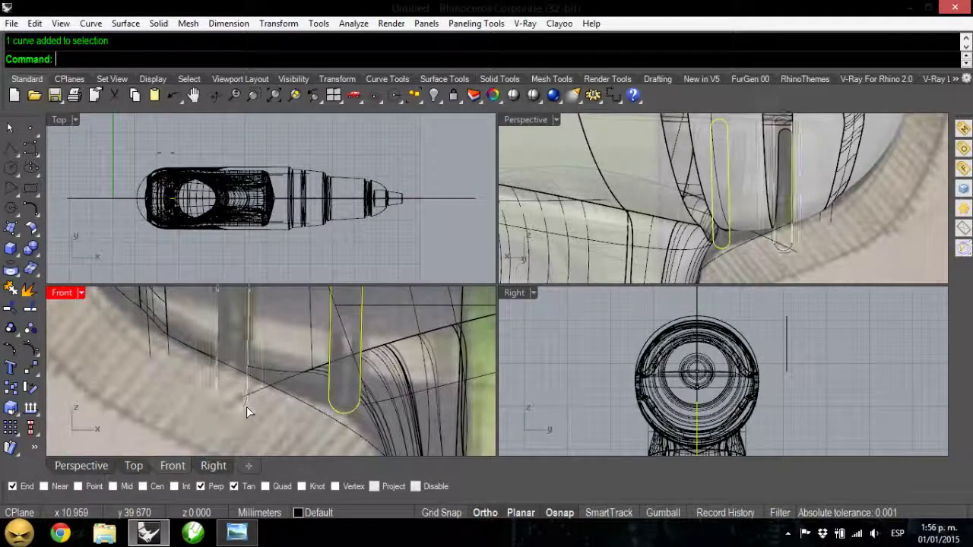
pyautogui.scroll(-3, 238, 437)
pyautogui.scroll(-2, 237, 438)
pyautogui.scroll(5, 249, 342)
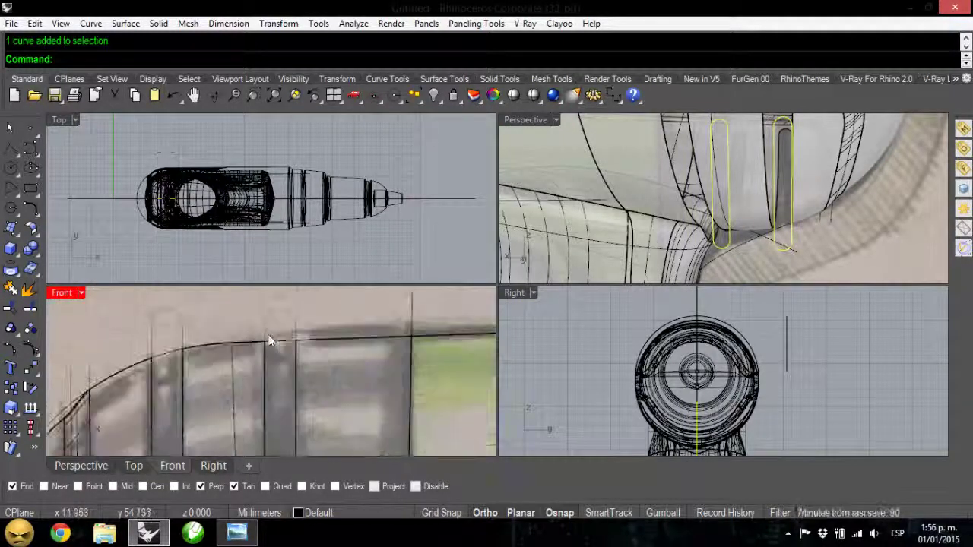
pyautogui.keyDown('shift'); pyautogui.click(182, 322); pyautogui.keyUp('shift')
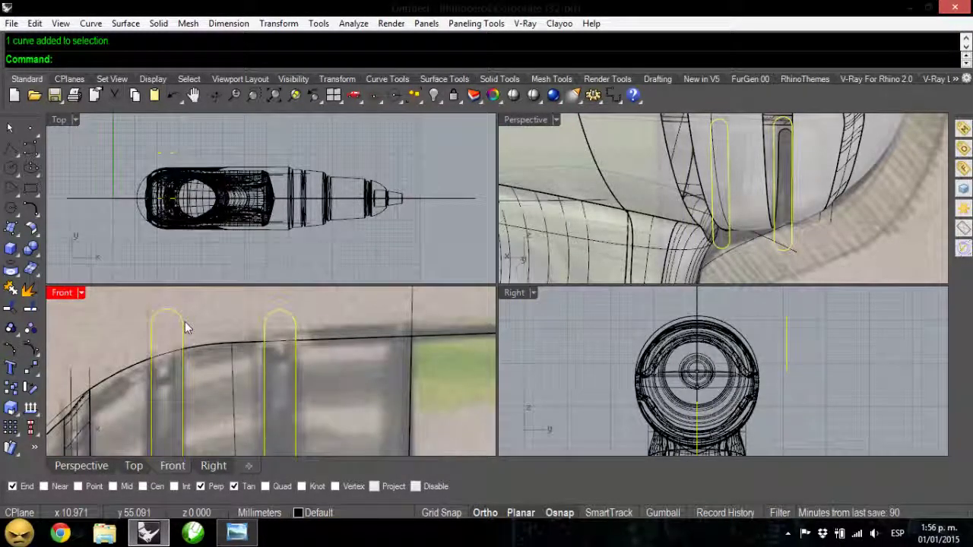
pyautogui.click(158, 23)
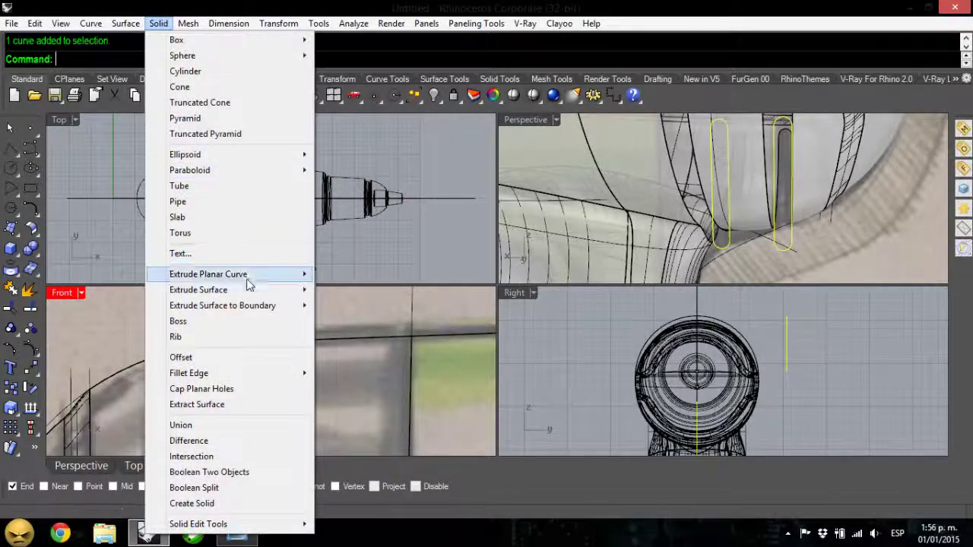
pyautogui.moveTo(249, 276)
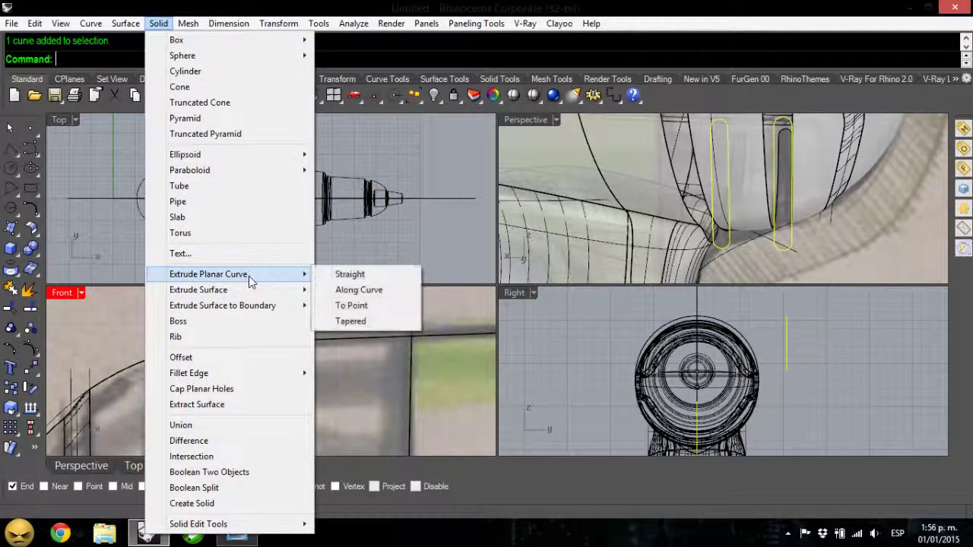
pyautogui.click(372, 271)
pyautogui.click(542, 316)
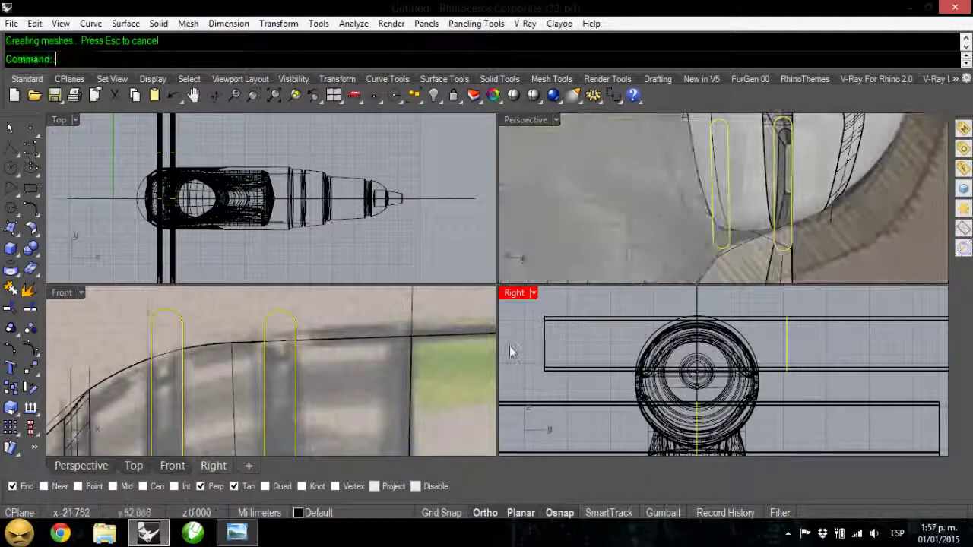
# Step: Trim away the slot extrusions that protrude outside the body, using the rear housing as the cutting object
pyautogui.scroll(-5, 315, 355)
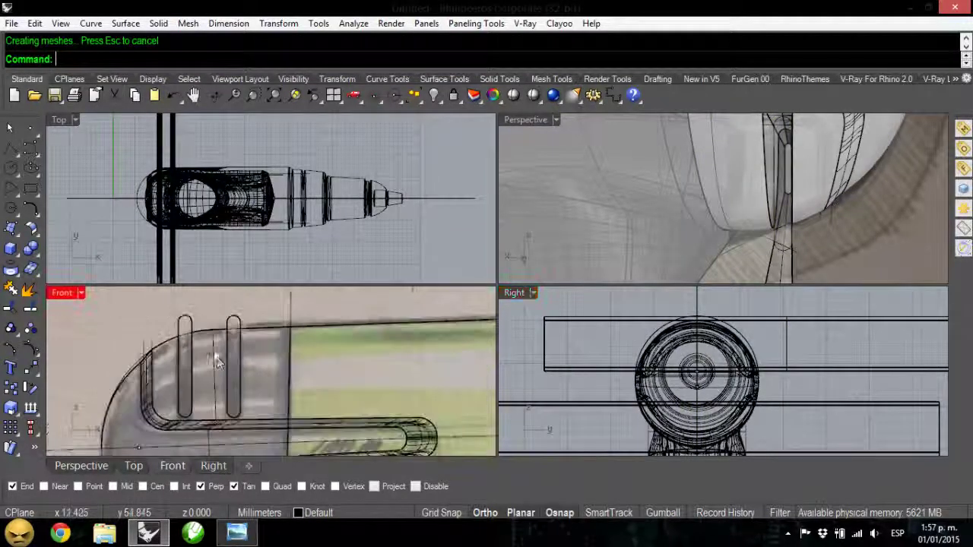
pyautogui.click(216, 355)
pyautogui.scroll(-3, 217, 354)
pyautogui.scroll(2, 207, 350)
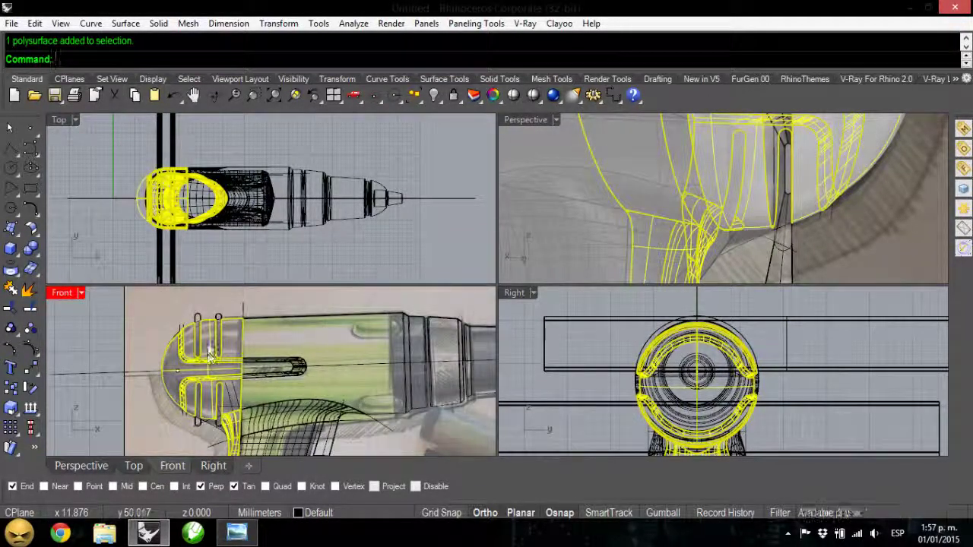
pyautogui.scroll(-3, 631, 204)
pyautogui.moveTo(632, 204); pyautogui.dragTo(578, 205, button='right')
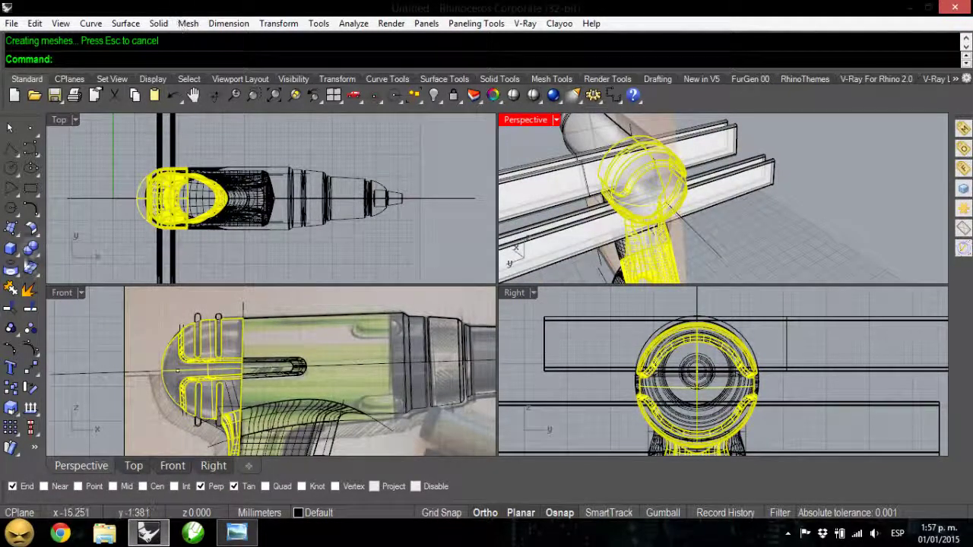
pyautogui.click(9, 310)
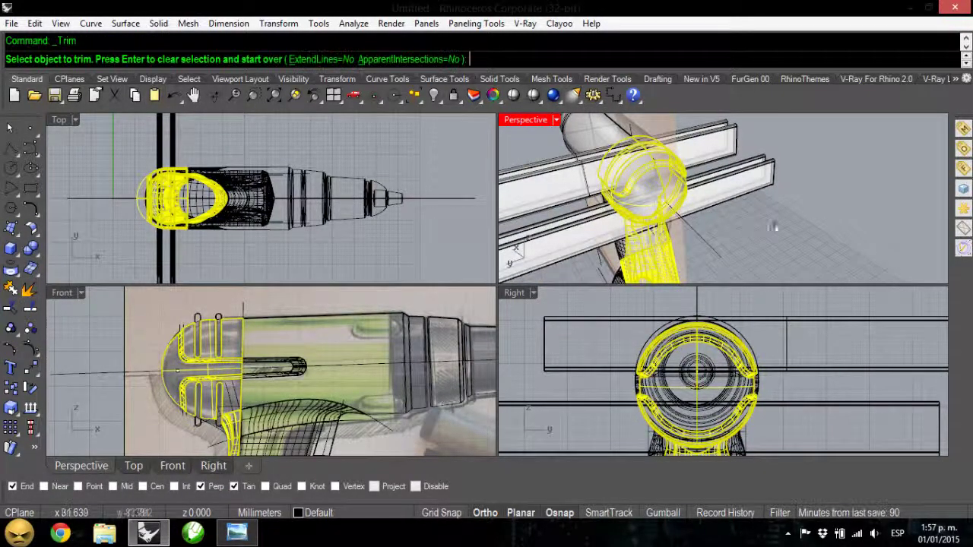
pyautogui.click(741, 187)
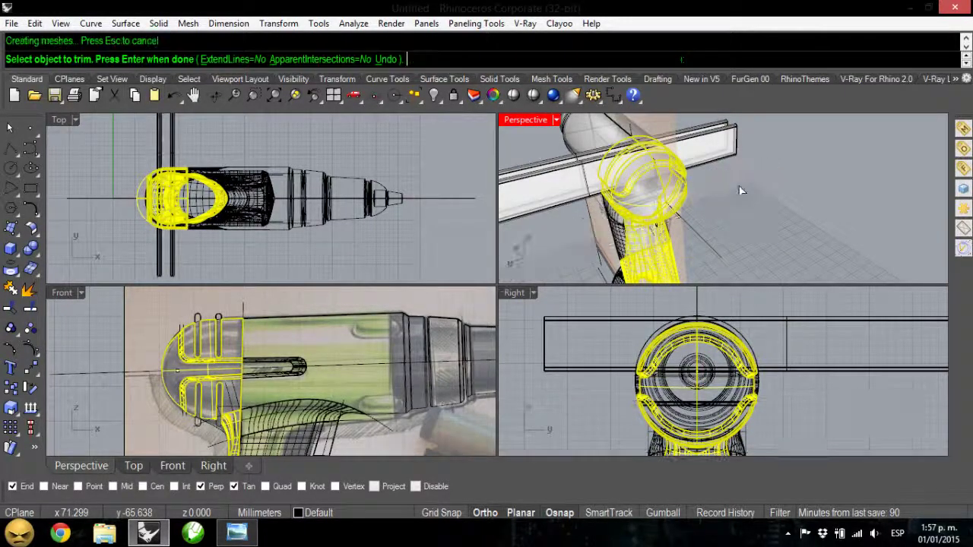
pyautogui.click(706, 150)
pyautogui.scroll(3, 630, 188)
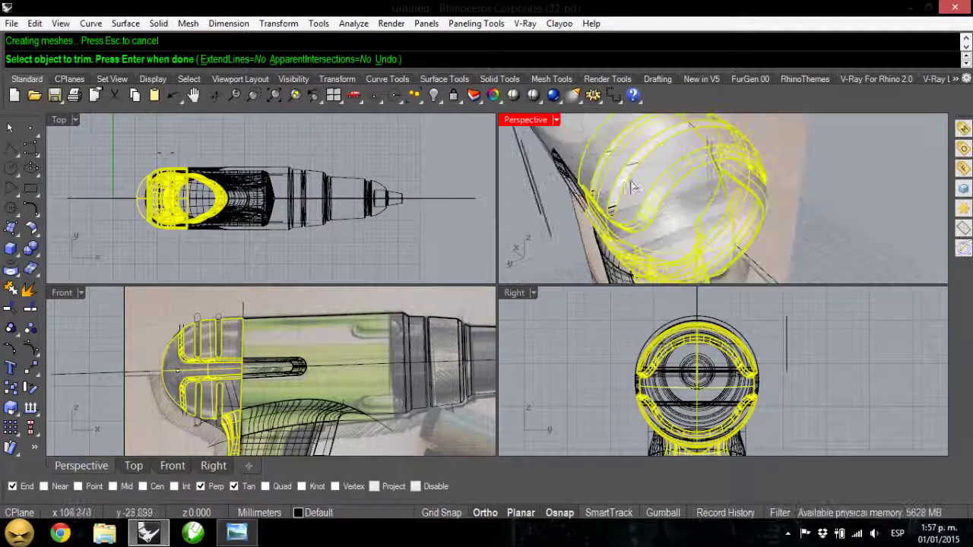
pyautogui.moveTo(630, 188); pyautogui.dragTo(694, 184, button='right')
pyautogui.press('Return')
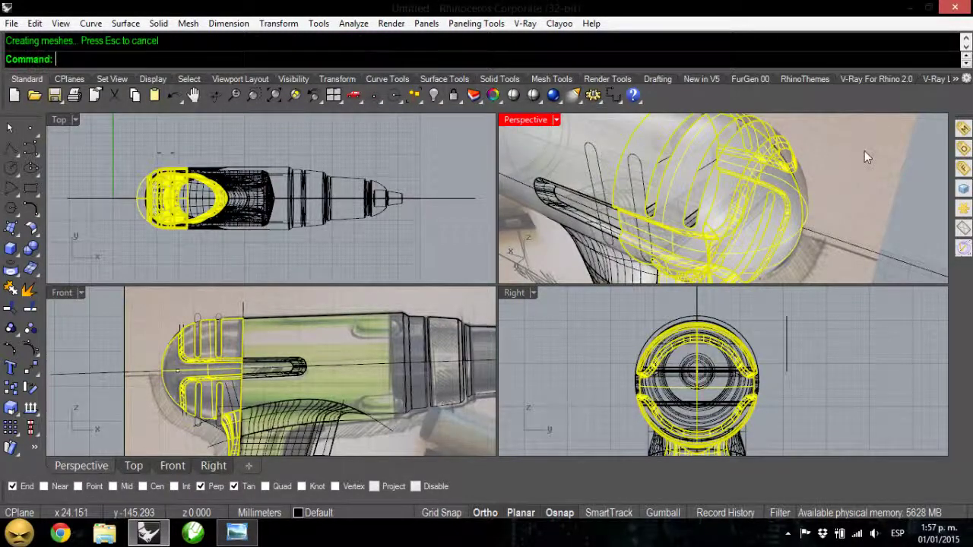
pyautogui.press('Escape')
# Step: Join the trimmed slot walls to the rear housing, then select the polysurface to check the joined result
pyautogui.scroll(3, 714, 199)
pyautogui.scroll(-3, 711, 199)
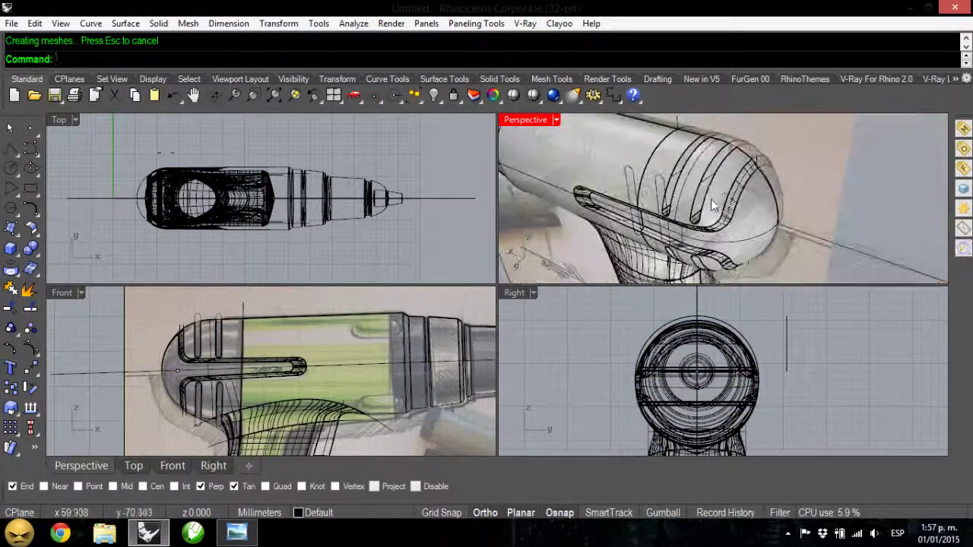
pyautogui.moveTo(711, 198); pyautogui.dragTo(688, 176, button='right')
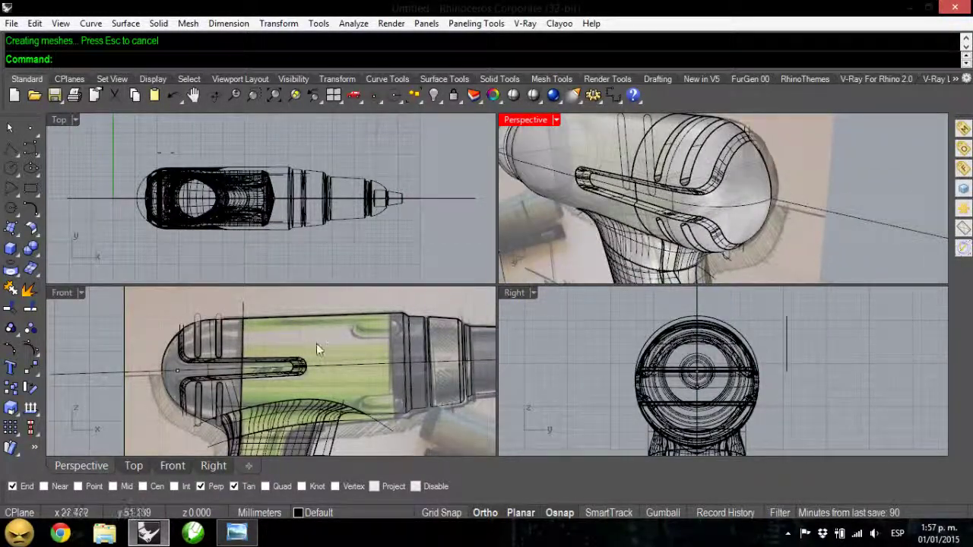
pyautogui.moveTo(226, 309); pyautogui.dragTo(161, 441)
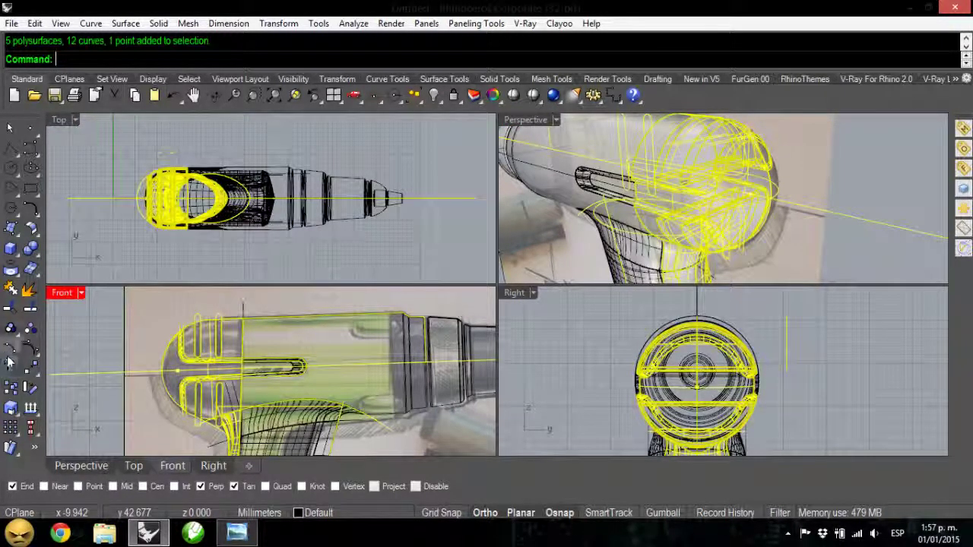
pyautogui.click(10, 309)
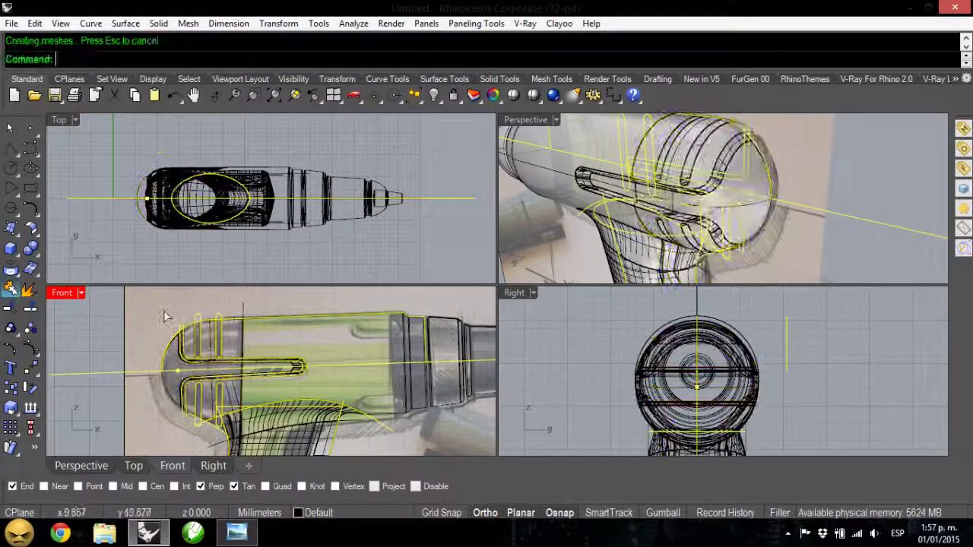
pyautogui.click(167, 342)
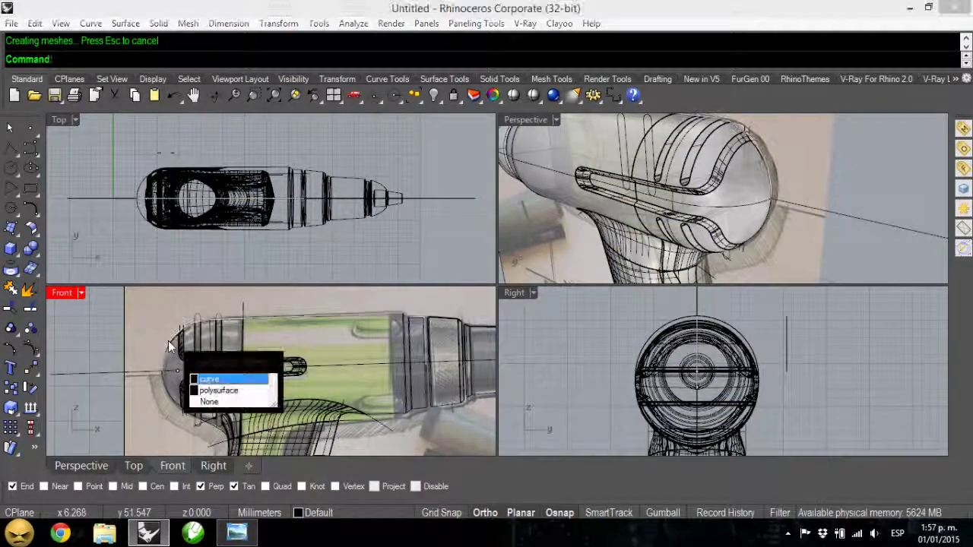
pyautogui.click(221, 389)
pyautogui.moveTo(713, 177); pyautogui.dragTo(779, 163, button='right')
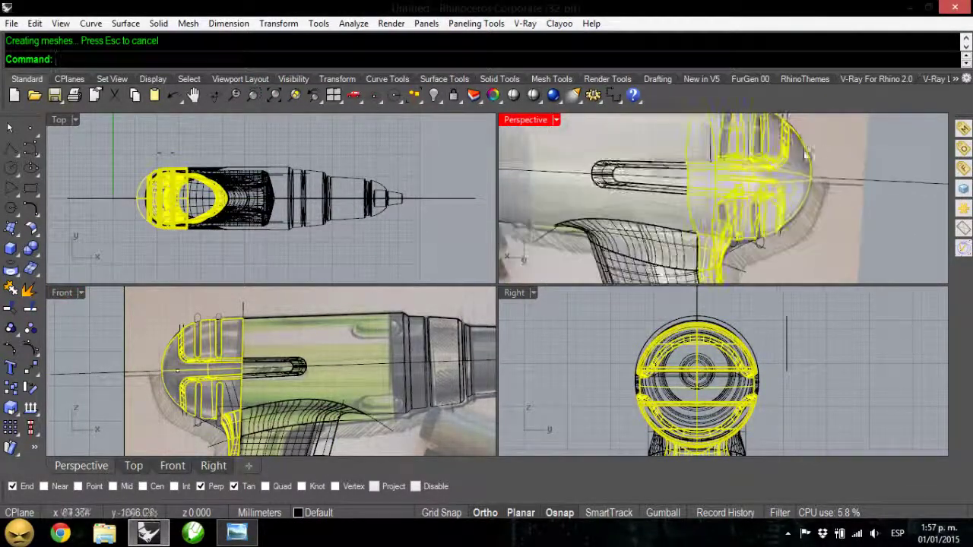
# Step: Offset the main body's profile curve 0.3 mm toward the inside of the body in the Front view
pyautogui.press('Escape')
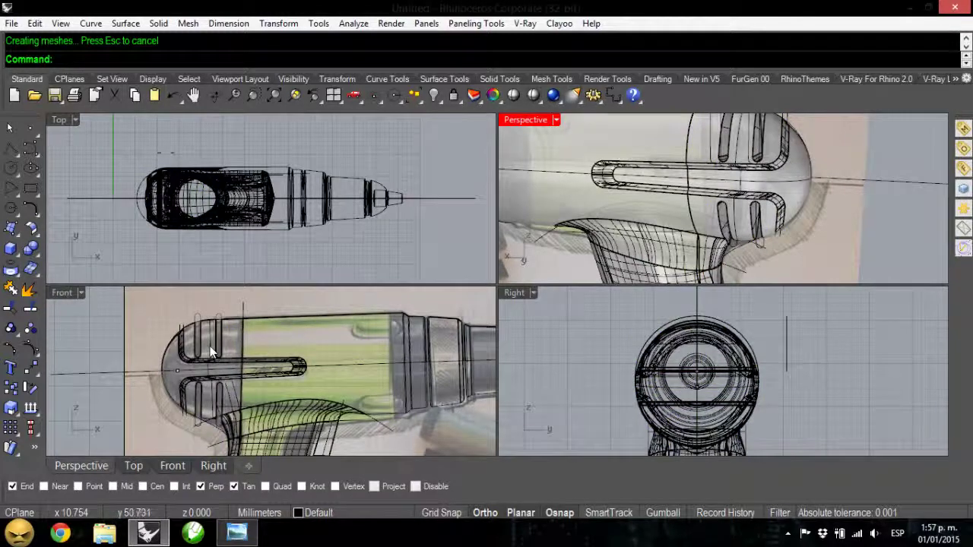
pyautogui.scroll(3, 212, 352)
pyautogui.scroll(2, 220, 342)
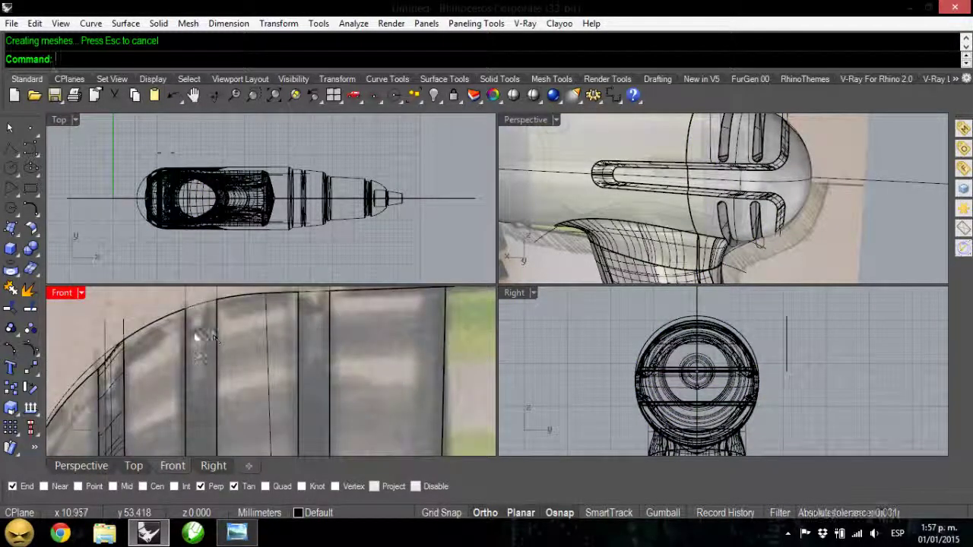
pyautogui.scroll(-2, 205, 331)
pyautogui.scroll(2, 194, 321)
pyautogui.click(194, 314)
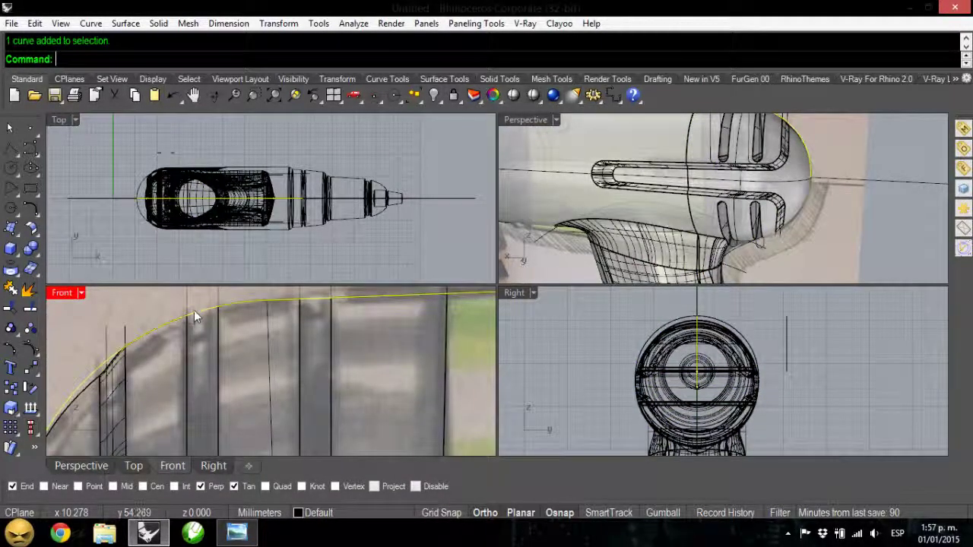
pyautogui.scroll(-3, 194, 310)
pyautogui.scroll(3, 194, 320)
pyautogui.scroll(-2, 186, 330)
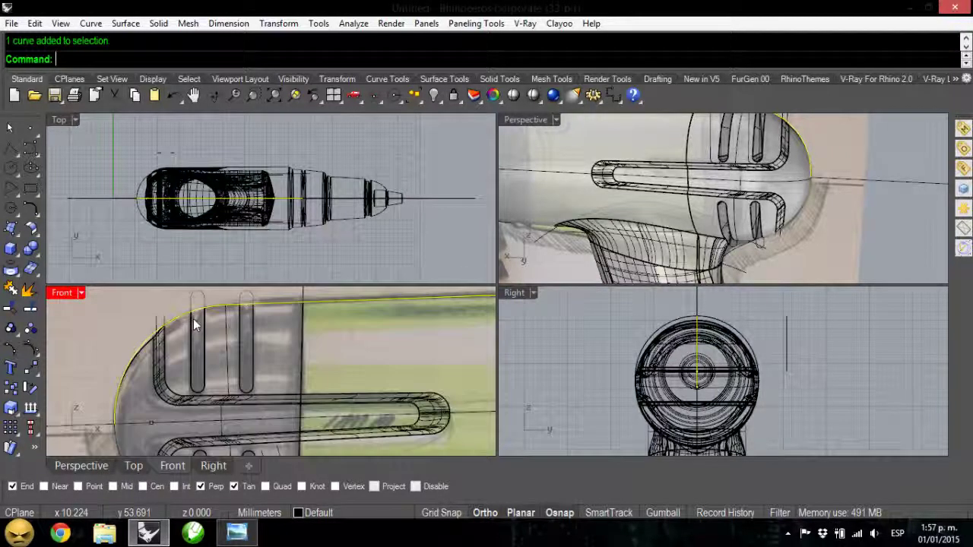
pyautogui.click(90, 23)
pyautogui.moveTo(156, 373)
pyautogui.click(258, 373)
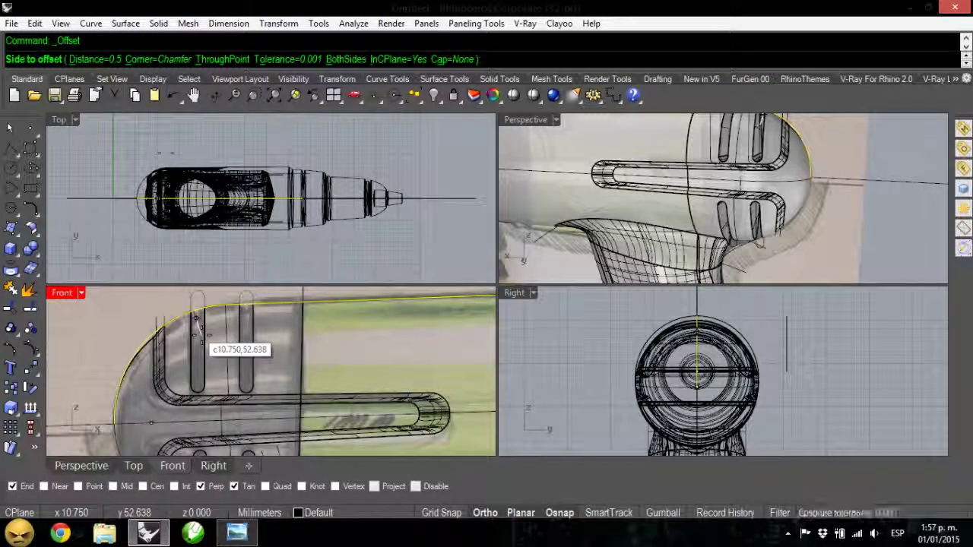
pyautogui.write('.3')
pyautogui.press('Return')
pyautogui.click(202, 335)
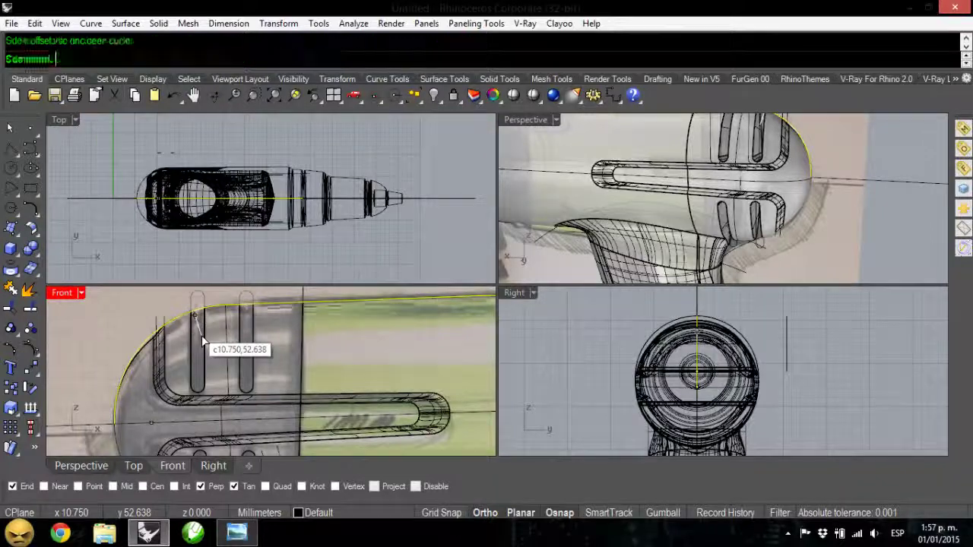
# Step: Revolve the offset profile curve about the drill's long centre axis, accepting the default angles
pyautogui.click(195, 318)
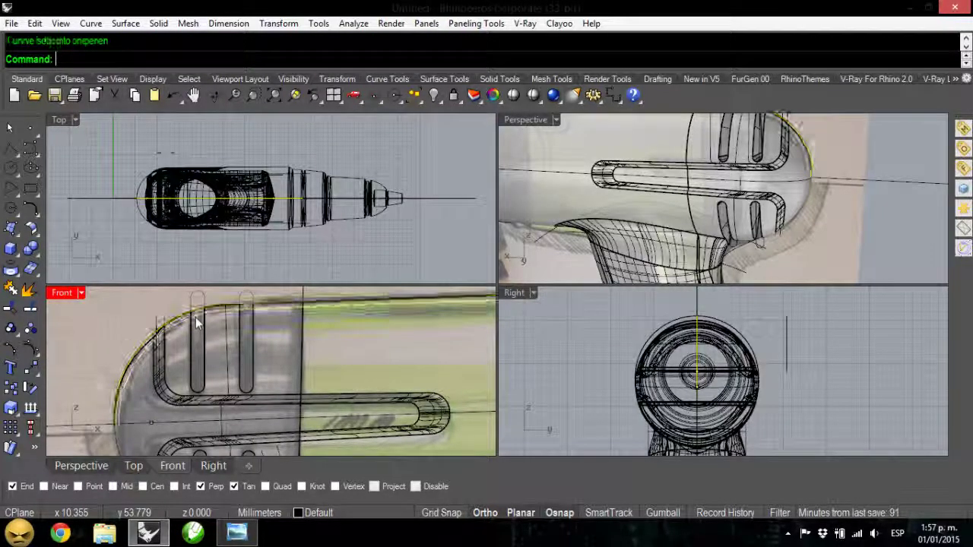
pyautogui.scroll(-3, 196, 323)
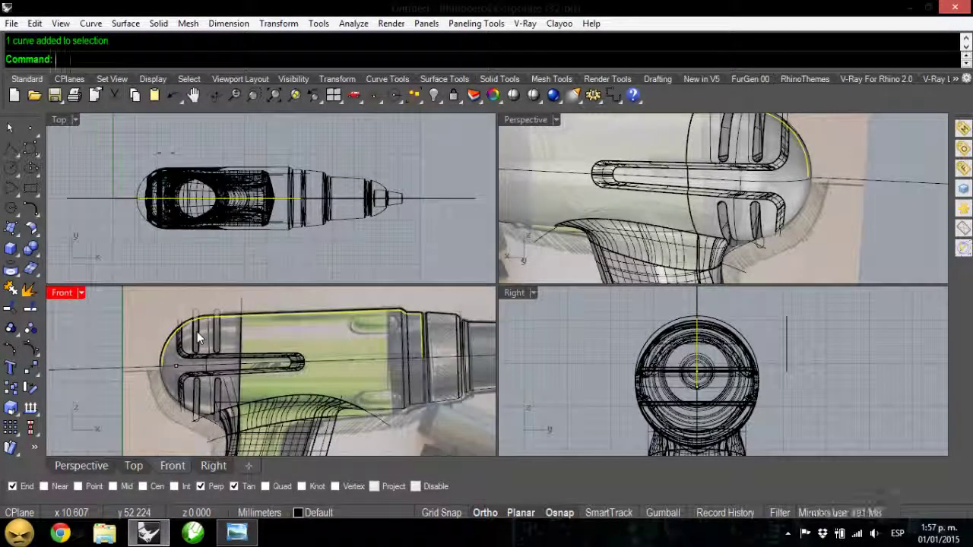
pyautogui.scroll(-1, 188, 337)
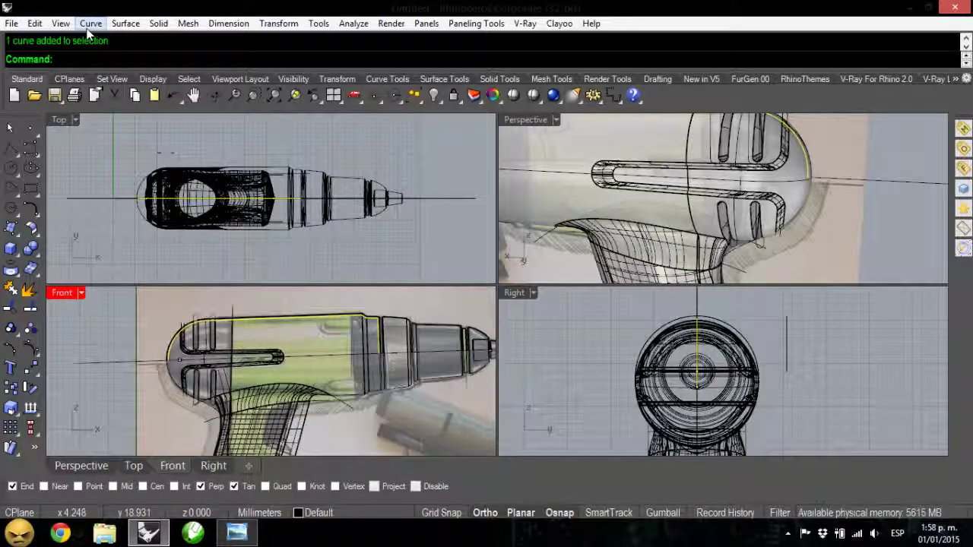
pyautogui.click(125, 23)
pyautogui.click(146, 104)
pyautogui.click(76, 365)
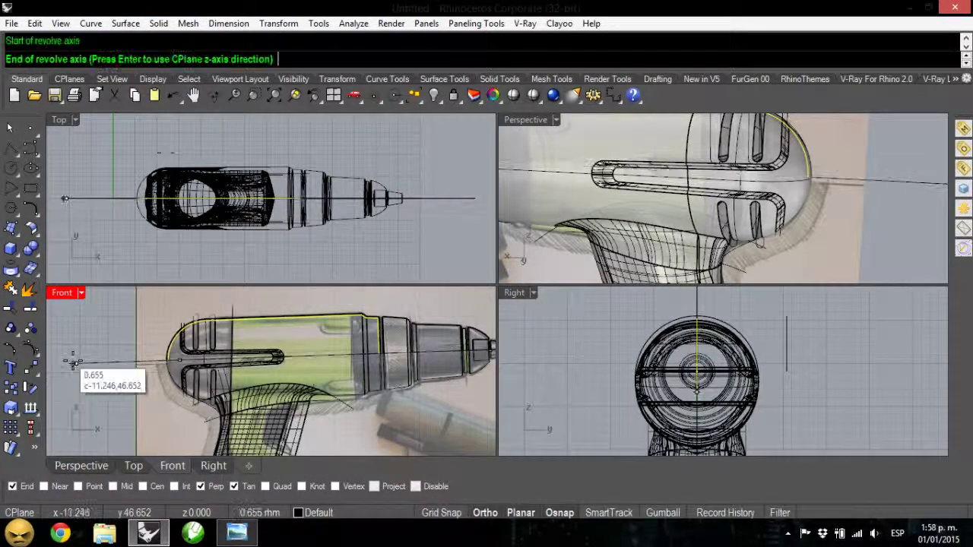
pyautogui.scroll(-2, 76, 365)
pyautogui.click(356, 354)
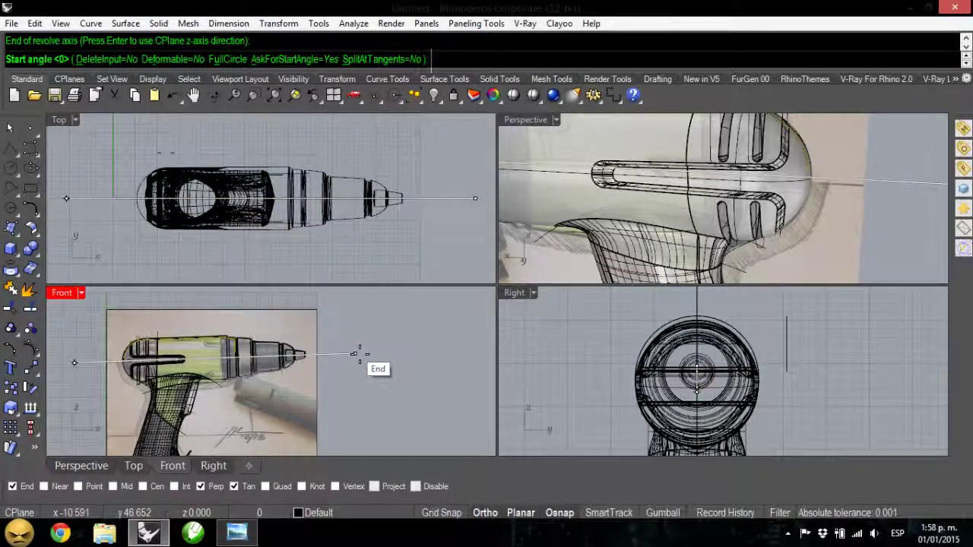
pyautogui.press('Return')
pyautogui.press('Return')
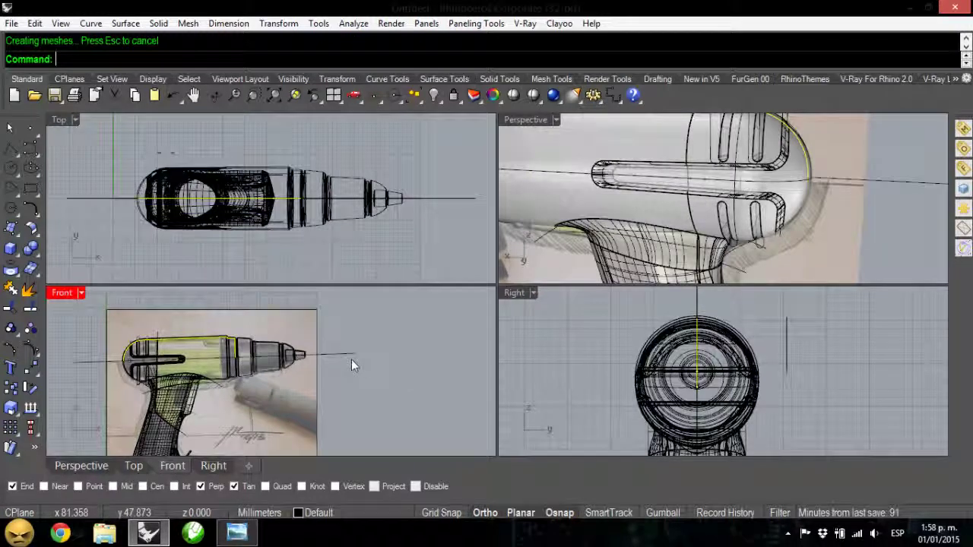
# Step: Examine the revolved inner shell behind the vent slots, selecting the rear housing and the shell polysurface in turn
pyautogui.moveTo(843, 137); pyautogui.dragTo(782, 134, button='right')
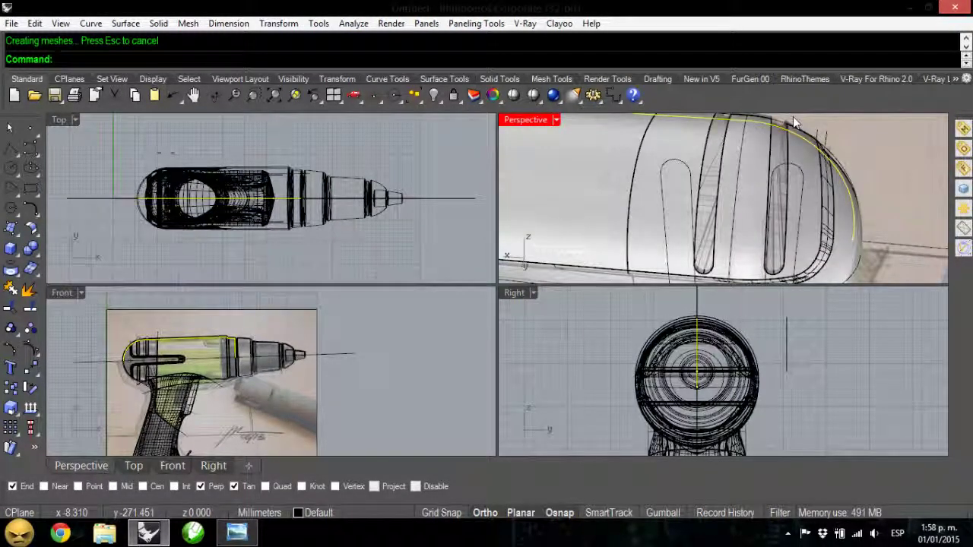
pyautogui.scroll(3, 783, 129)
pyautogui.click(780, 133)
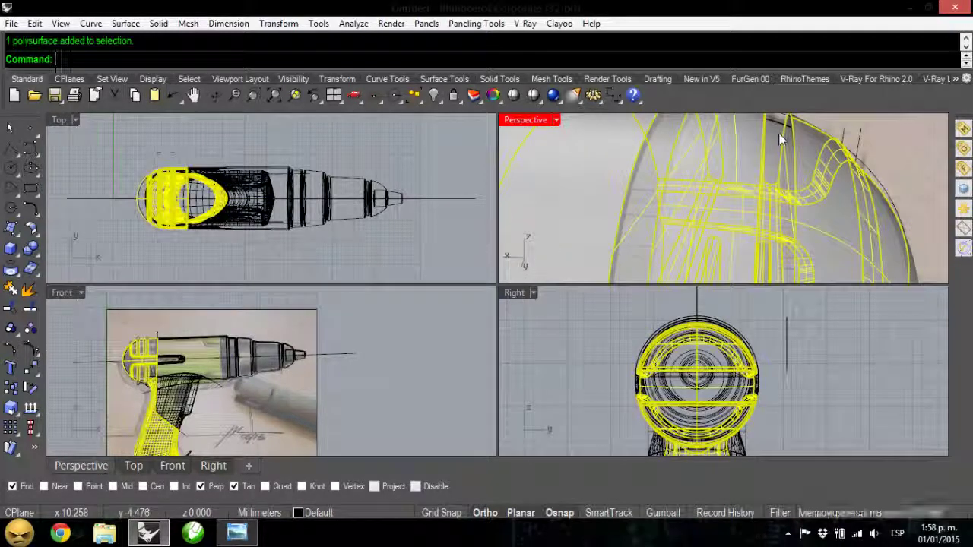
pyautogui.click(777, 129)
pyautogui.click(826, 172)
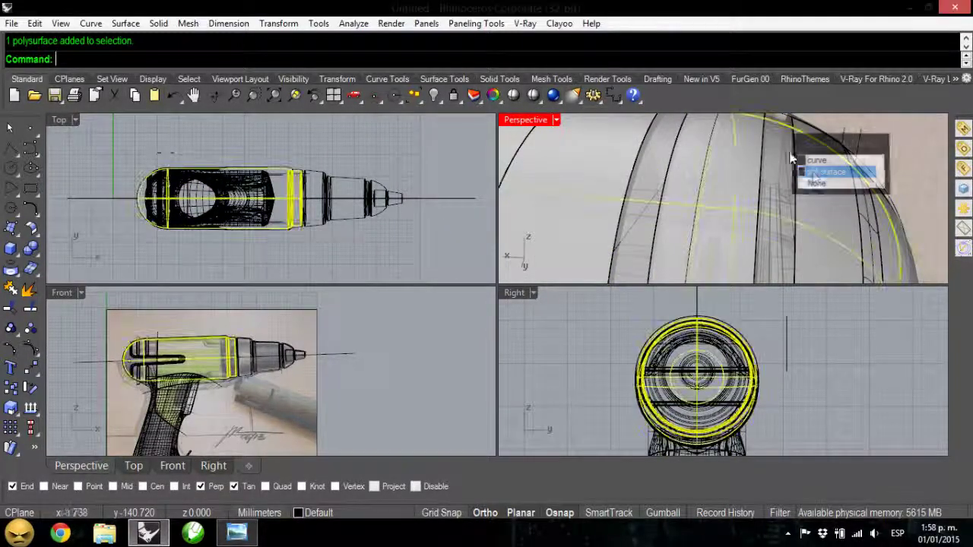
pyautogui.scroll(-2, 820, 137)
pyautogui.click(825, 135)
pyautogui.moveTo(790, 181); pyautogui.dragTo(731, 178, button='right')
pyautogui.scroll(-1, 759, 186)
pyautogui.scroll(-3, 760, 186)
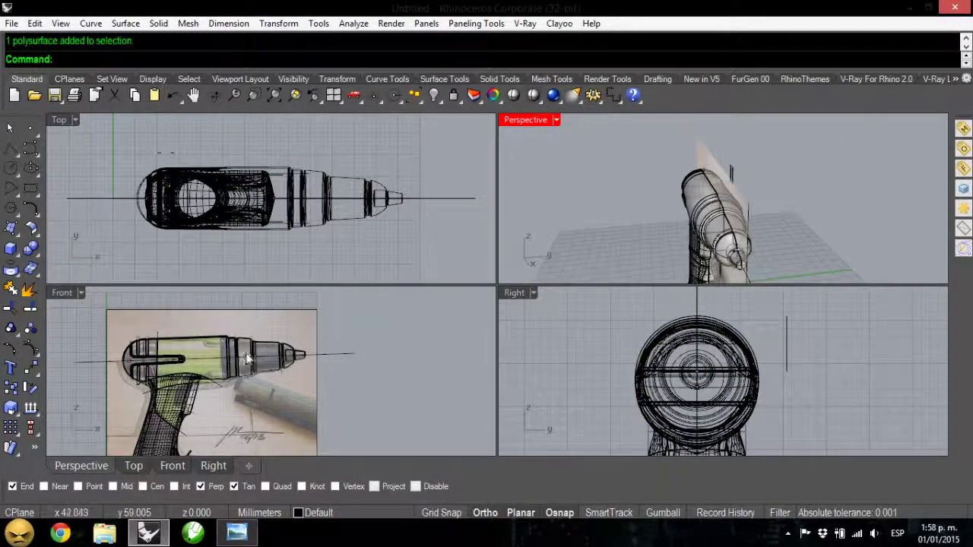
# Step: Draw a single-segment polyline about 5 mm long through the middle of the sketched recess near the body's upper front end
pyautogui.moveTo(201, 373); pyautogui.dragTo(273, 348, button='right')
pyautogui.scroll(-1, 274, 351)
pyautogui.scroll(4, 273, 353)
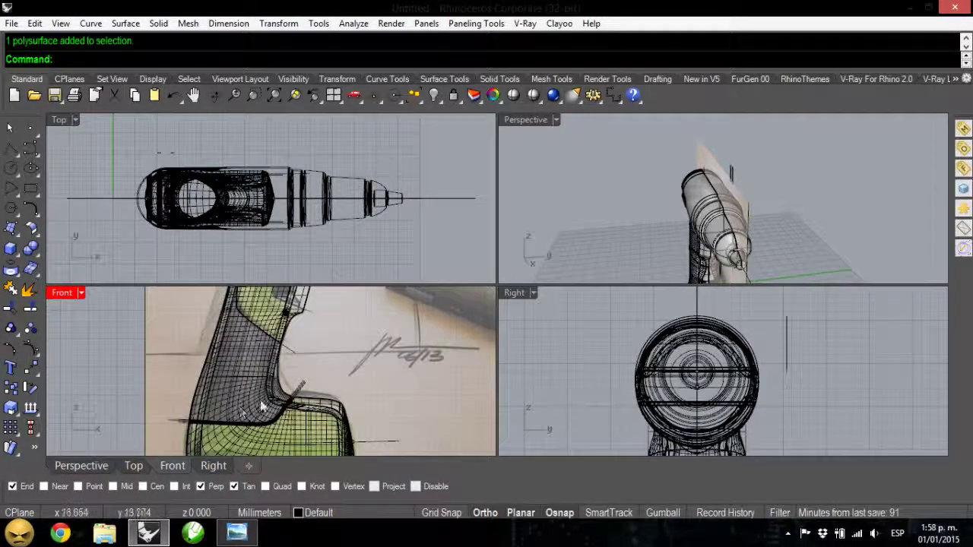
pyautogui.scroll(-1, 272, 360)
pyautogui.scroll(-2, 273, 359)
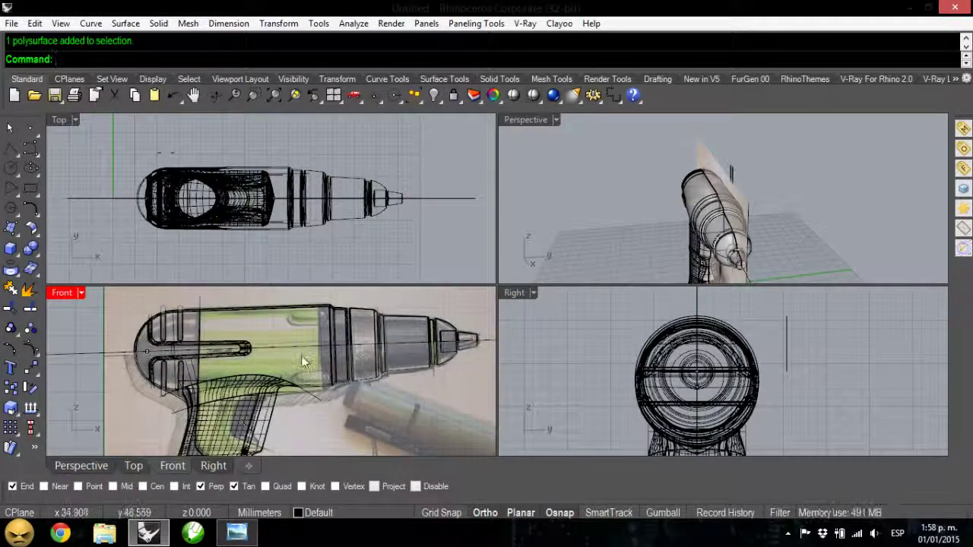
pyautogui.scroll(5, 311, 316)
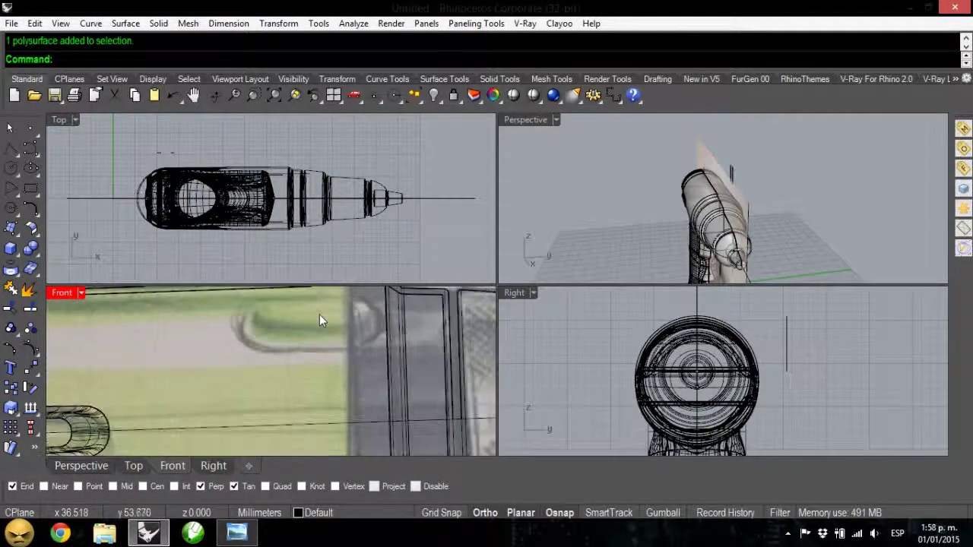
pyautogui.moveTo(287, 339); pyautogui.dragTo(257, 370, button='right')
pyautogui.scroll(2, 264, 357)
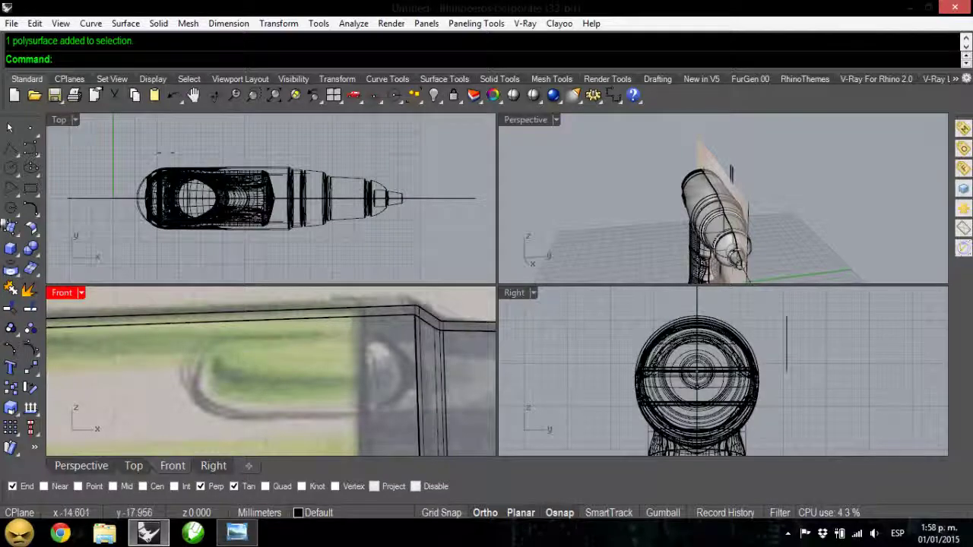
pyautogui.click(30, 148)
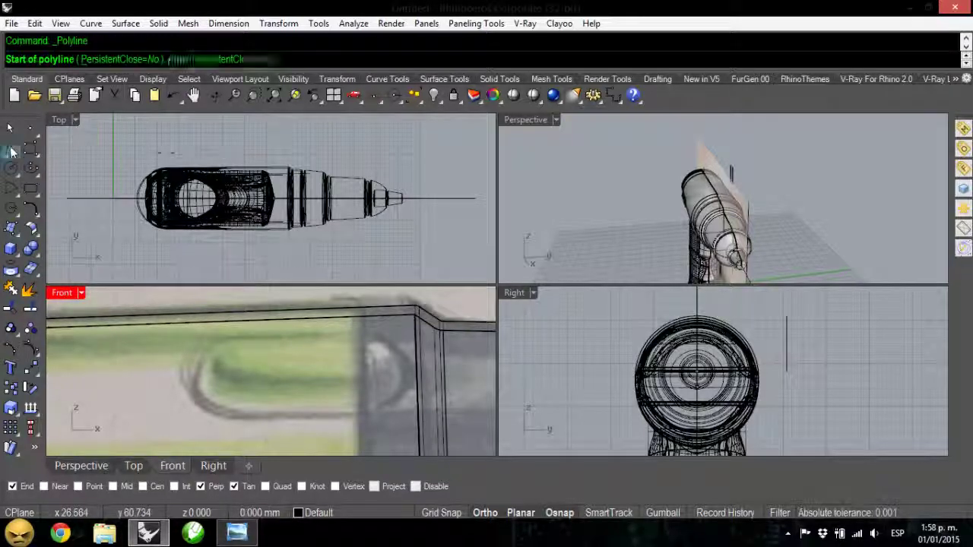
pyautogui.click(213, 374)
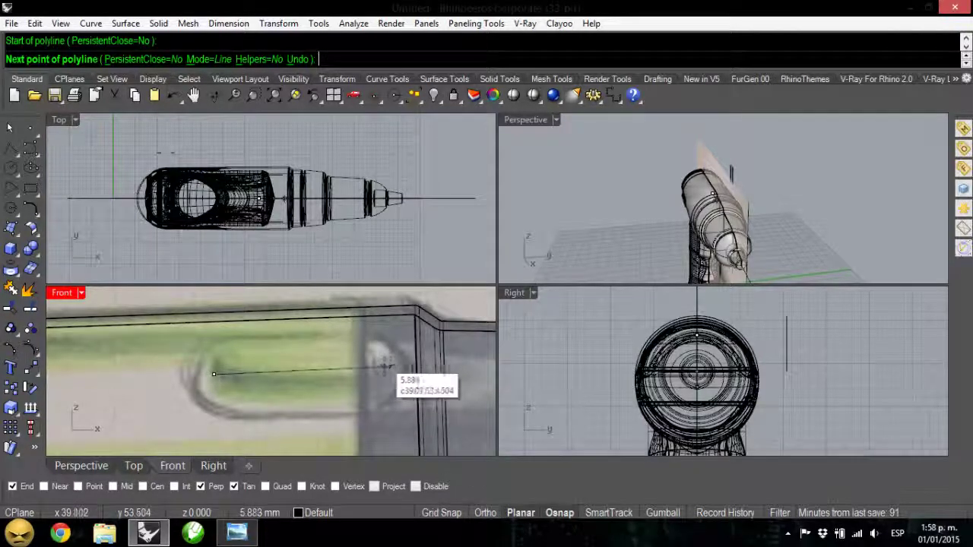
pyautogui.click(383, 370)
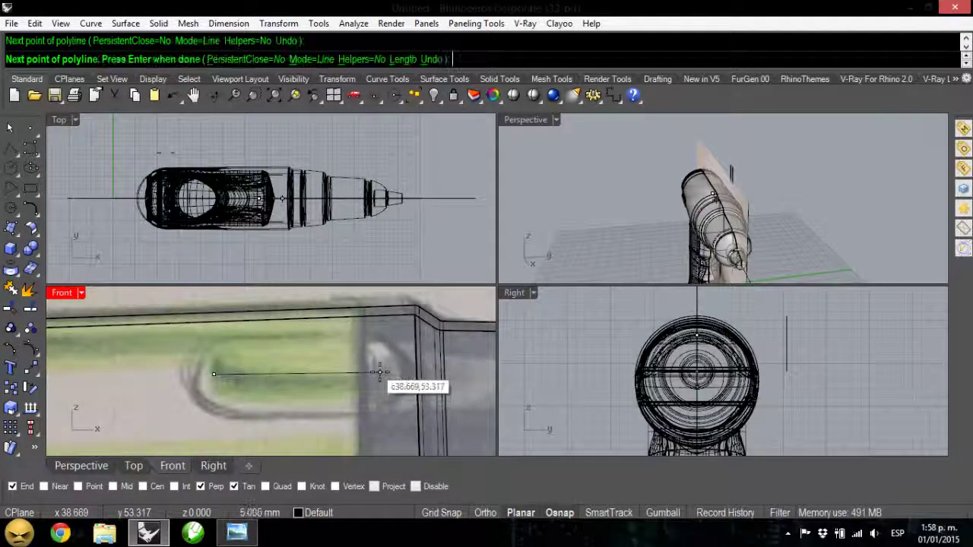
pyautogui.press('Return')
# Step: Project the recess centre line onto the drill body from the Front view and check the projected curves on the surface
pyautogui.click(342, 370)
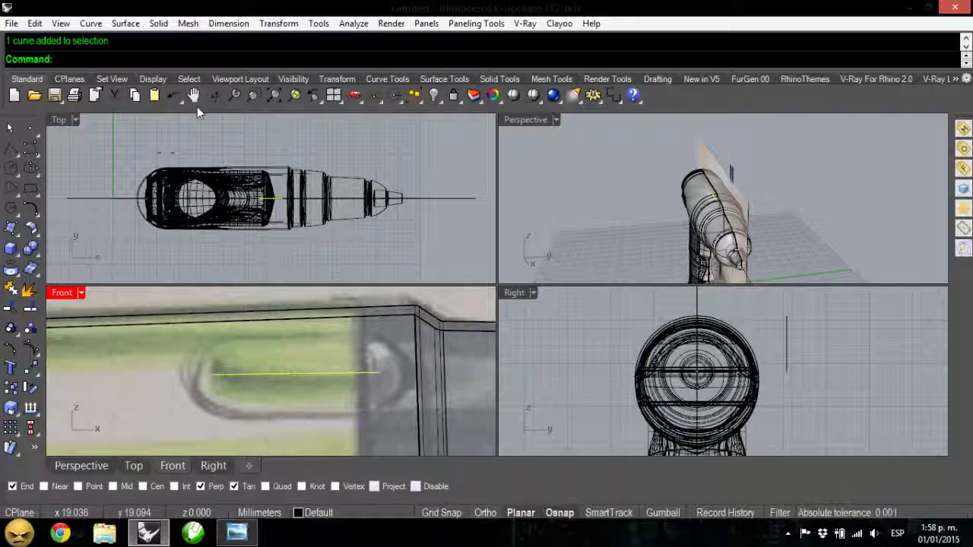
pyautogui.click(11, 286)
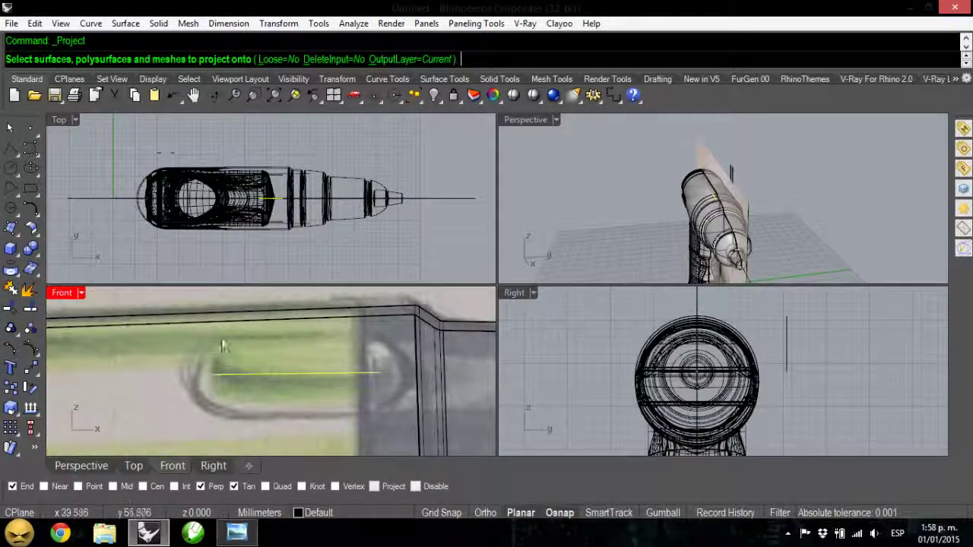
pyautogui.click(230, 321)
pyautogui.press('Return')
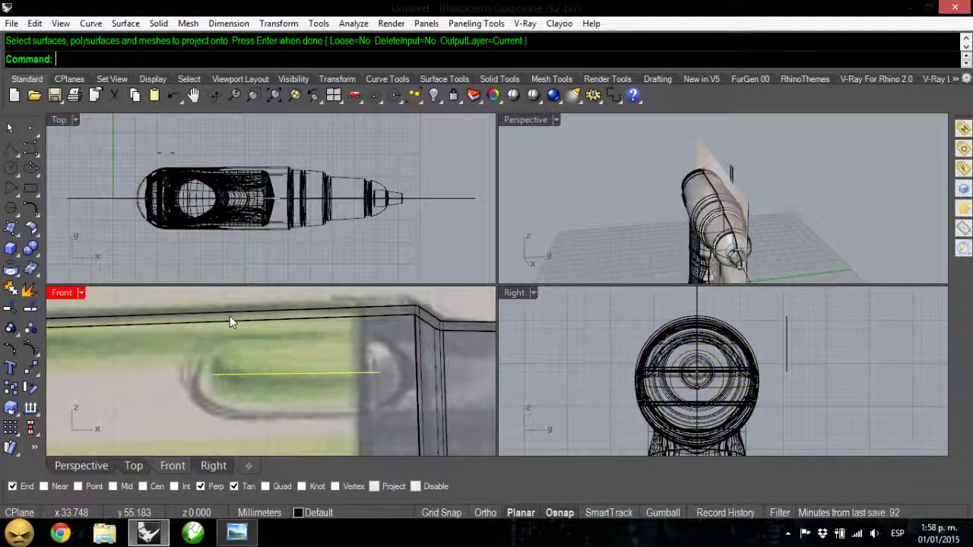
pyautogui.click(245, 373)
pyautogui.press('Return')
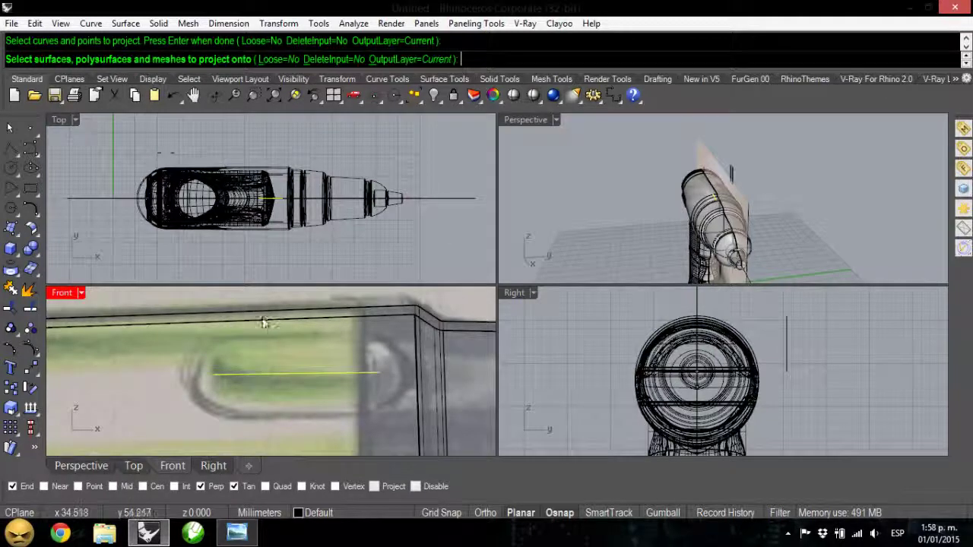
pyautogui.click(265, 319)
pyautogui.press('Return')
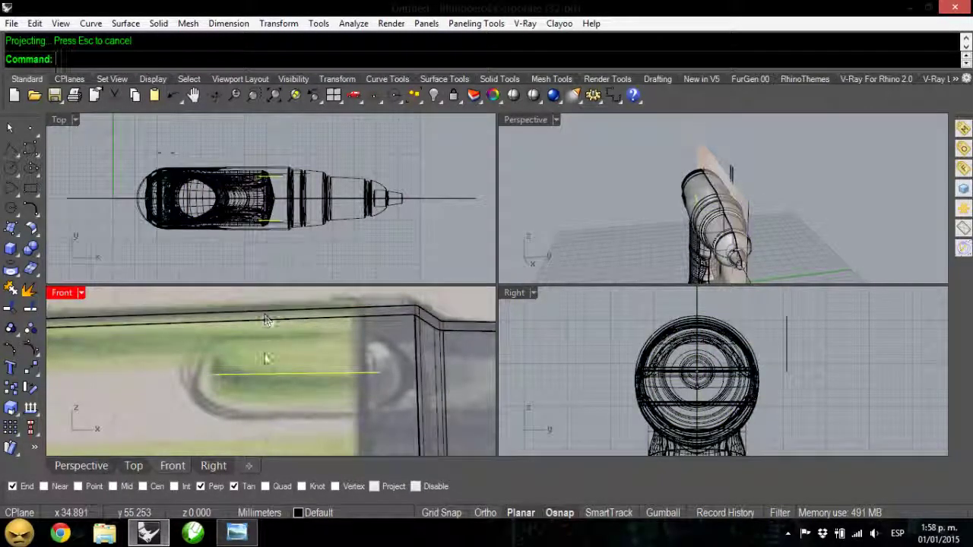
pyautogui.moveTo(832, 174)
pyautogui.mouseDown(button='right')
pyautogui.moveTo(806, 182)
pyautogui.moveTo(825, 190)
pyautogui.mouseUp(button='right')
pyautogui.scroll(8, 824, 190)
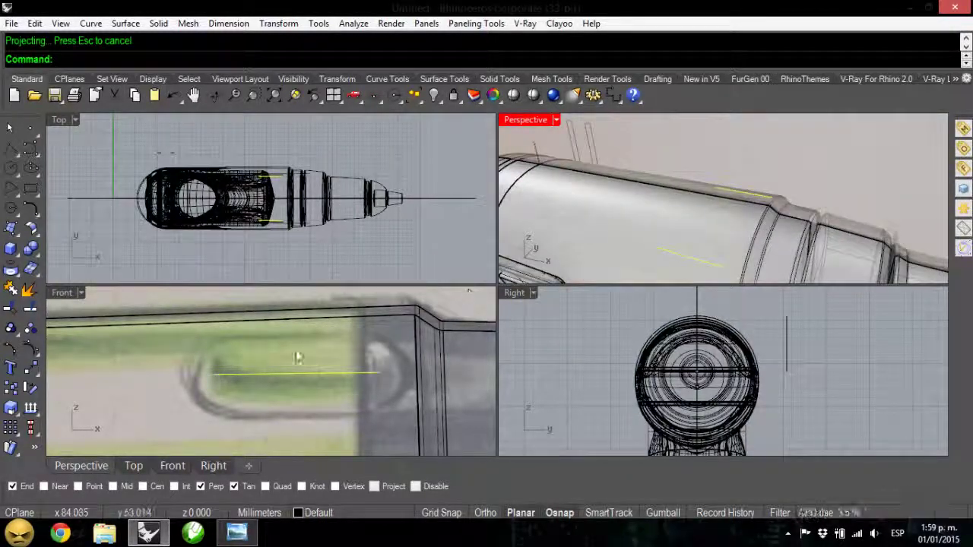
# Step: Start a pipe around the near-side projected recess curve on the drill body, with round end caps
pyautogui.click(189, 372)
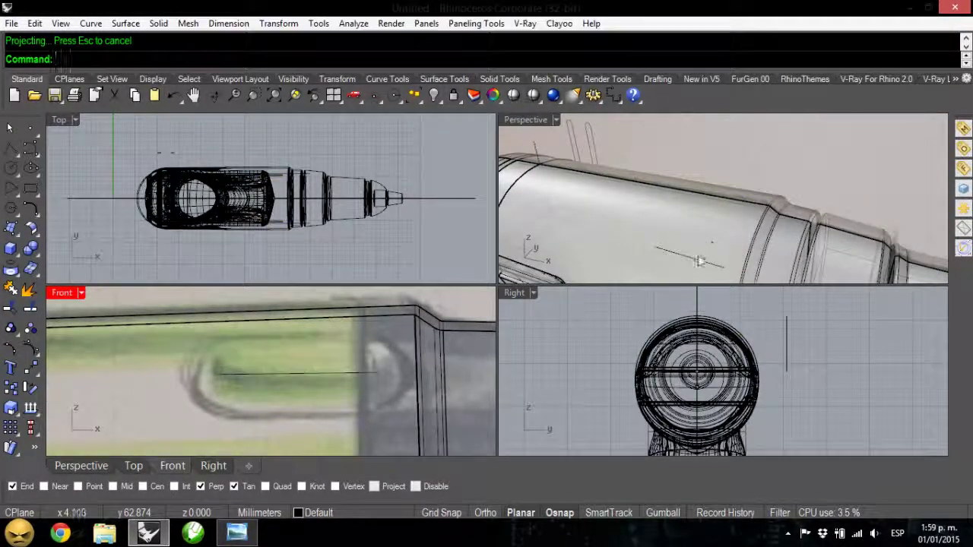
pyautogui.click(690, 263)
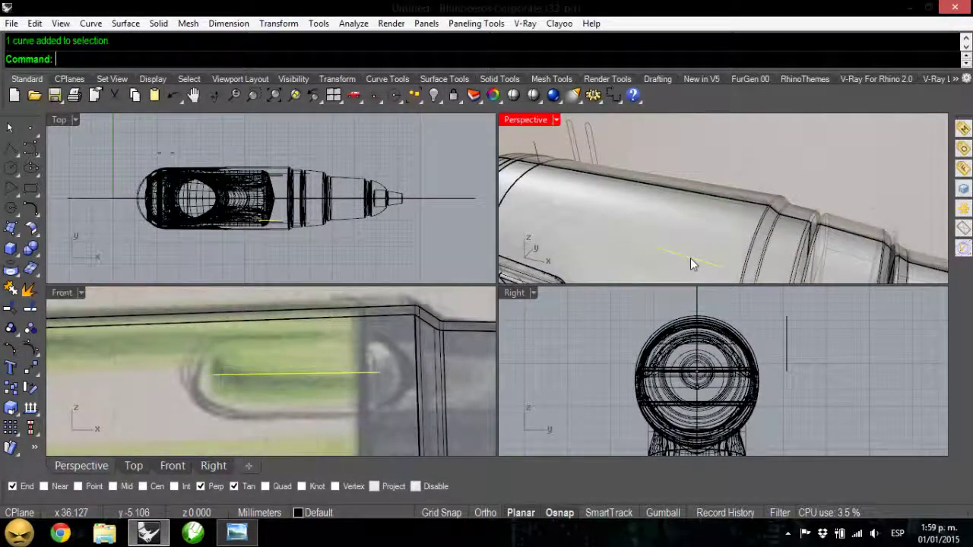
pyautogui.click(124, 23)
pyautogui.moveTo(158, 24)
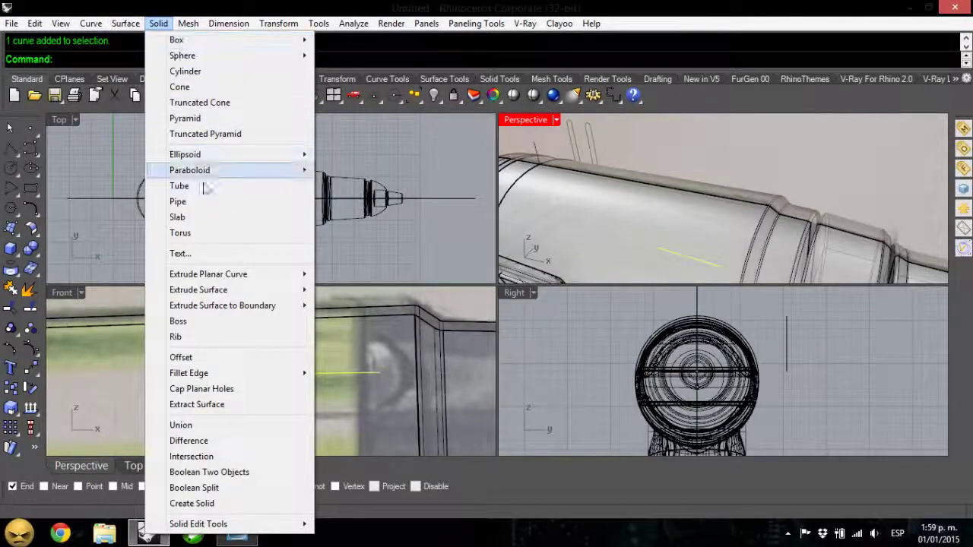
pyautogui.click(197, 206)
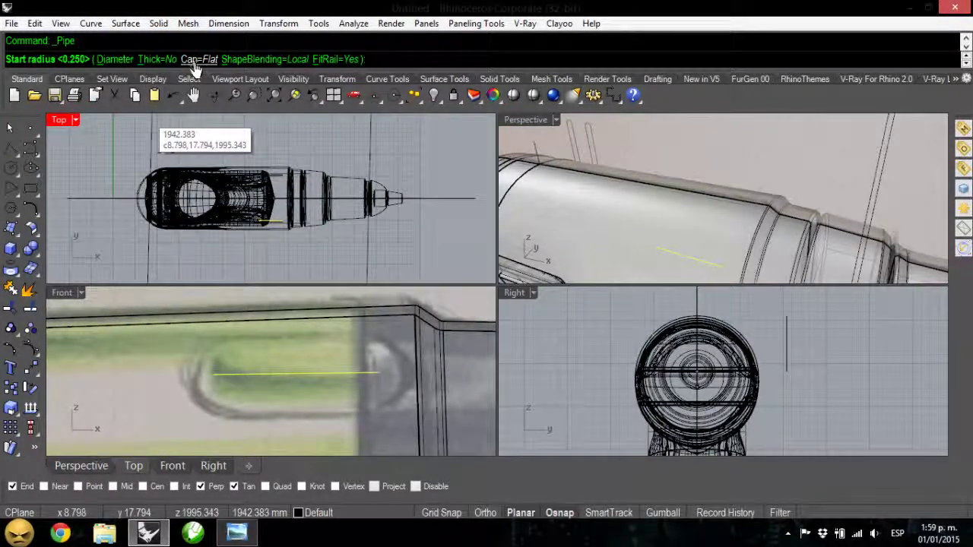
pyautogui.click(194, 61)
pyautogui.click(114, 58)
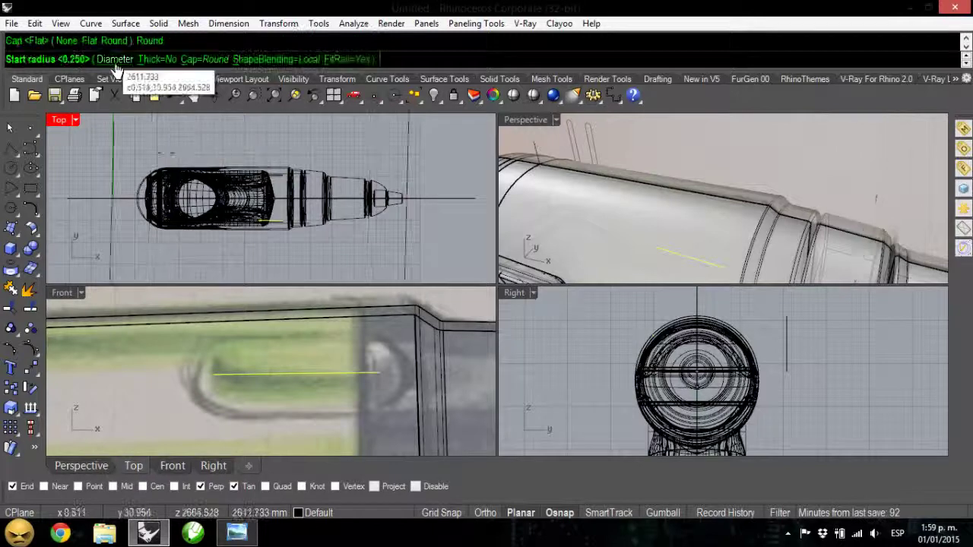
# Step: Try a pipe with start and end radius 1 mm around the recess curve and undo it
pyautogui.click(238, 352)
pyautogui.click(238, 355)
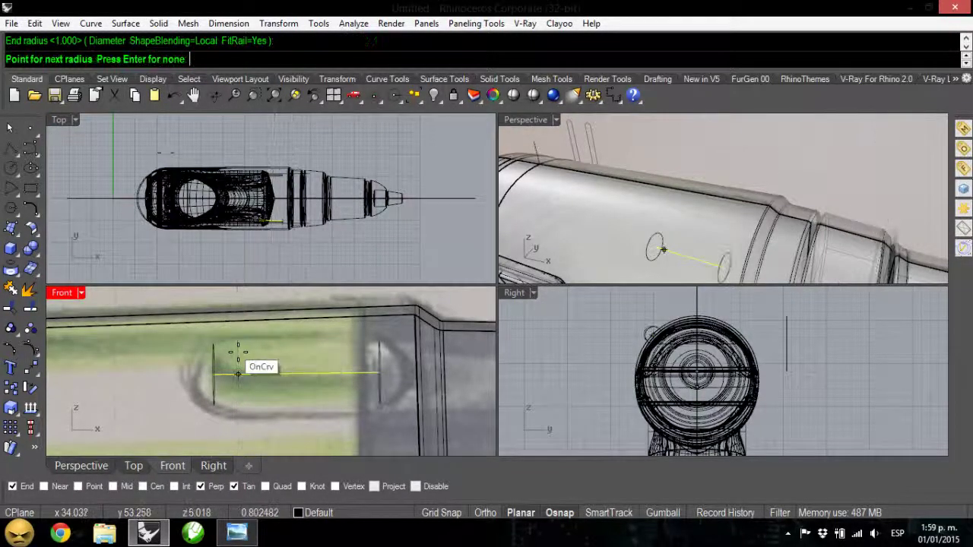
pyautogui.press('Return')
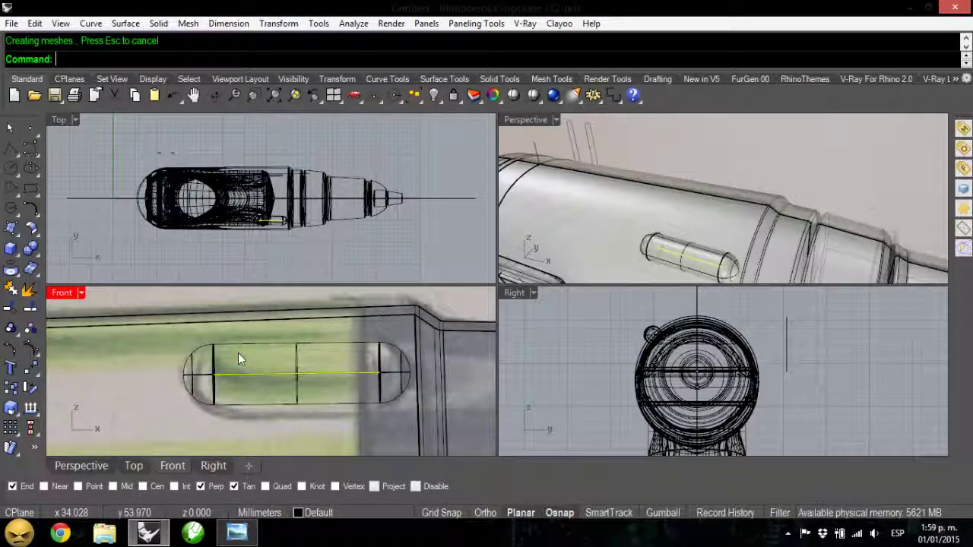
pyautogui.press('Escape')
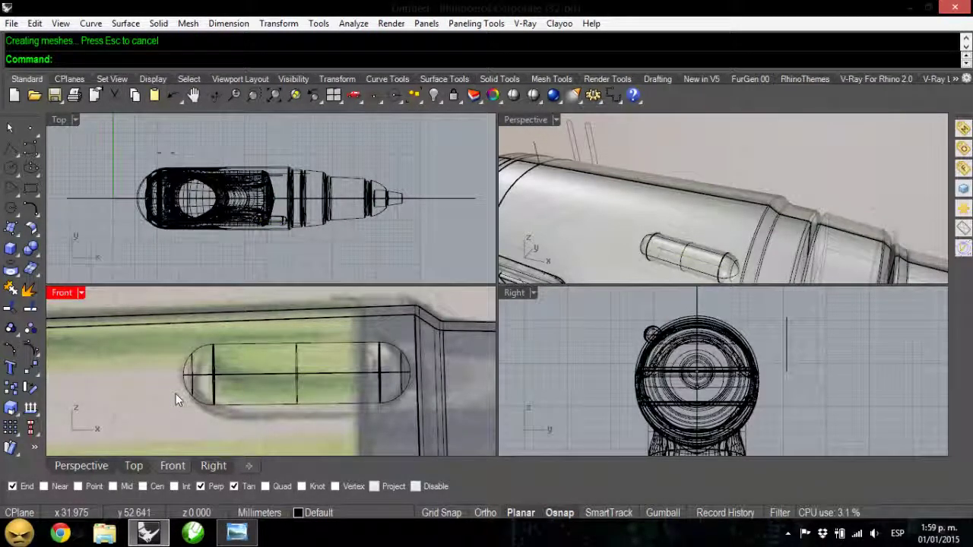
pyautogui.hotkey('ctrl', 'z')
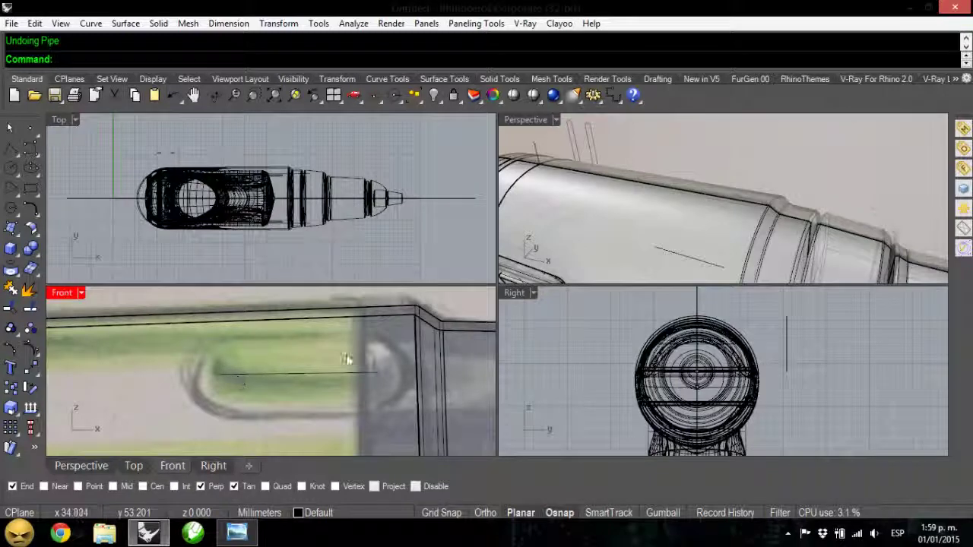
# Step: Try a round-capped pipe of radius 1.3 mm around the same recess curve and undo it
pyautogui.rightClick(685, 246)
pyautogui.click(686, 254)
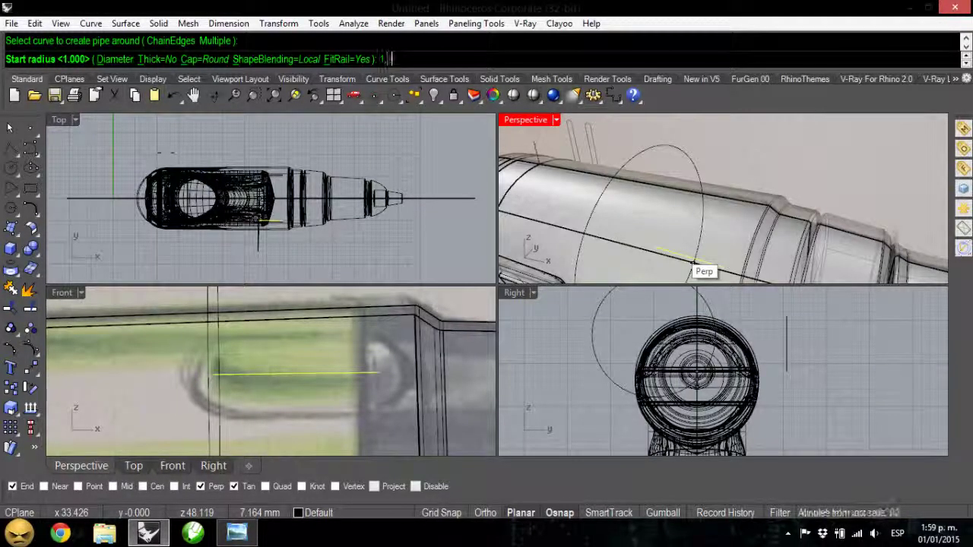
pyautogui.press('Return')
pyautogui.press('Return')
pyautogui.press('Return')
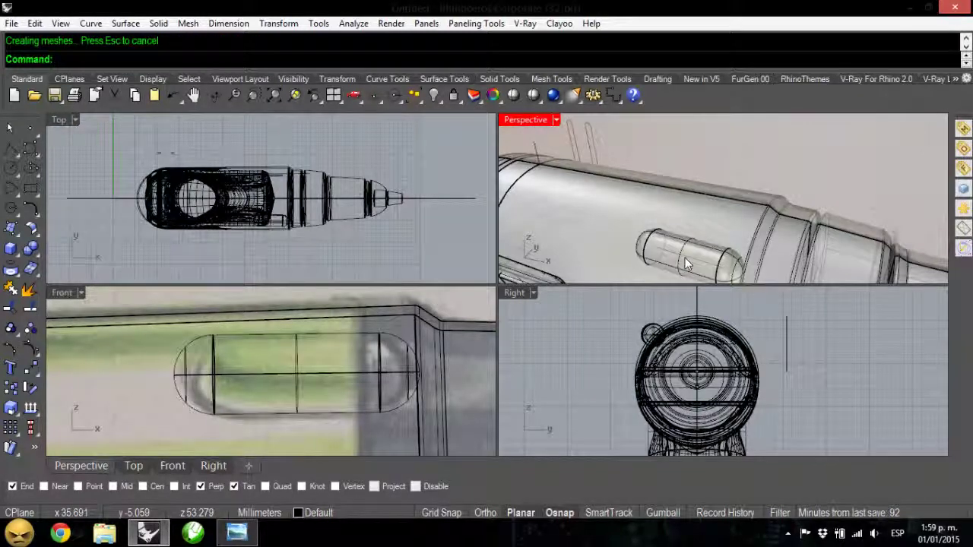
pyautogui.hotkey('ctrl', 'z')
# Step: Create a round-capped pipe of radius 1.1 mm around the recess curve on the drill body
pyautogui.rightClick(684, 257)
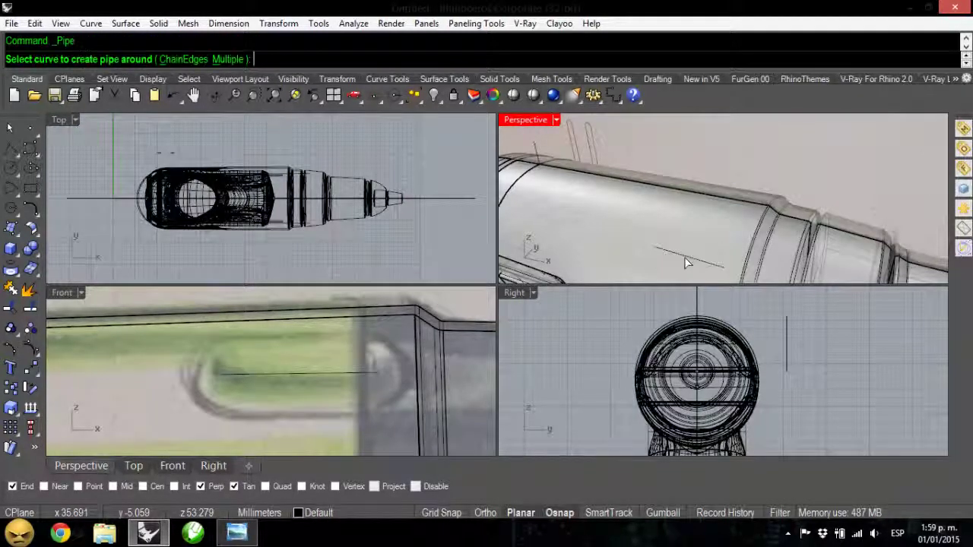
pyautogui.click(679, 251)
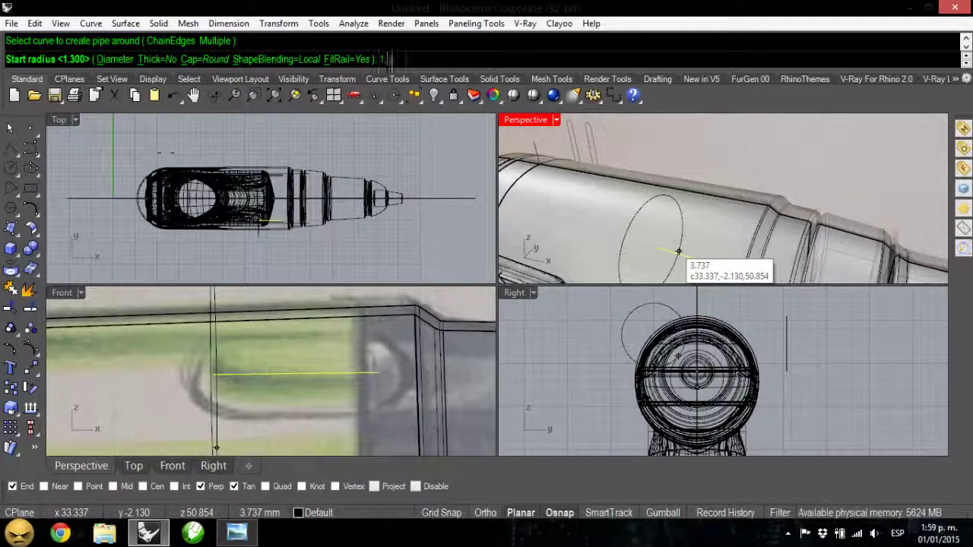
pyautogui.click(680, 250)
pyautogui.click(679, 251)
pyautogui.rightClick(680, 257)
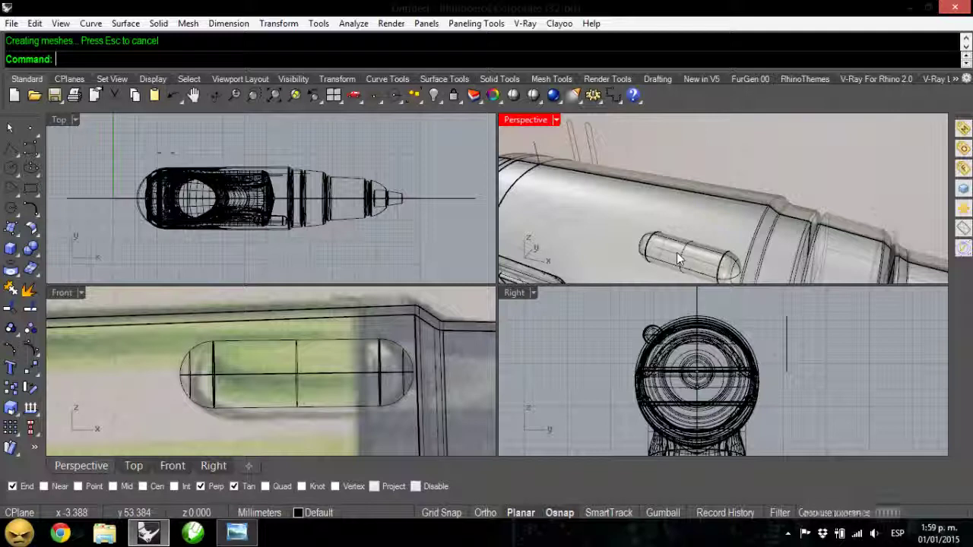
# Step: Examine how the 1.1 mm radius pipe sits against the sketched recess and the drill body's surface
pyautogui.click(246, 343)
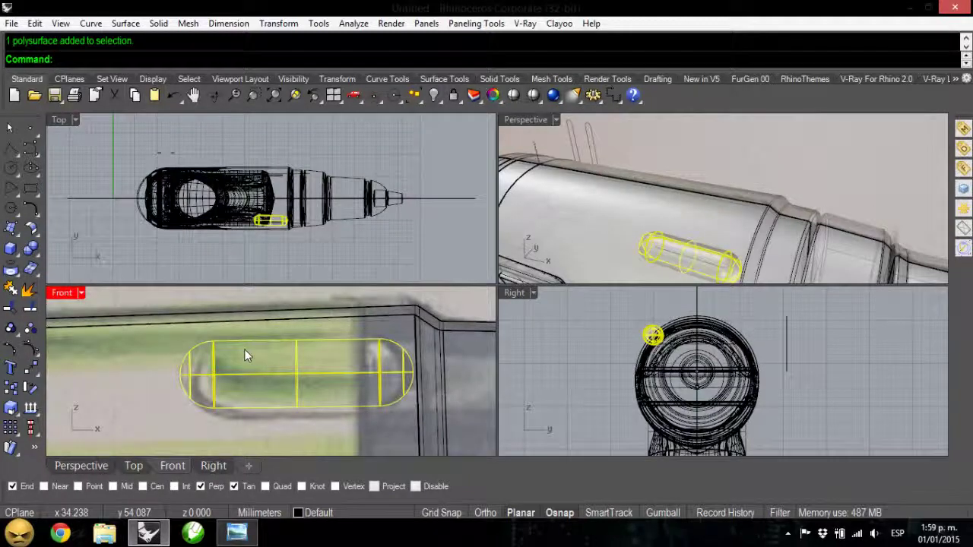
pyautogui.press('Escape')
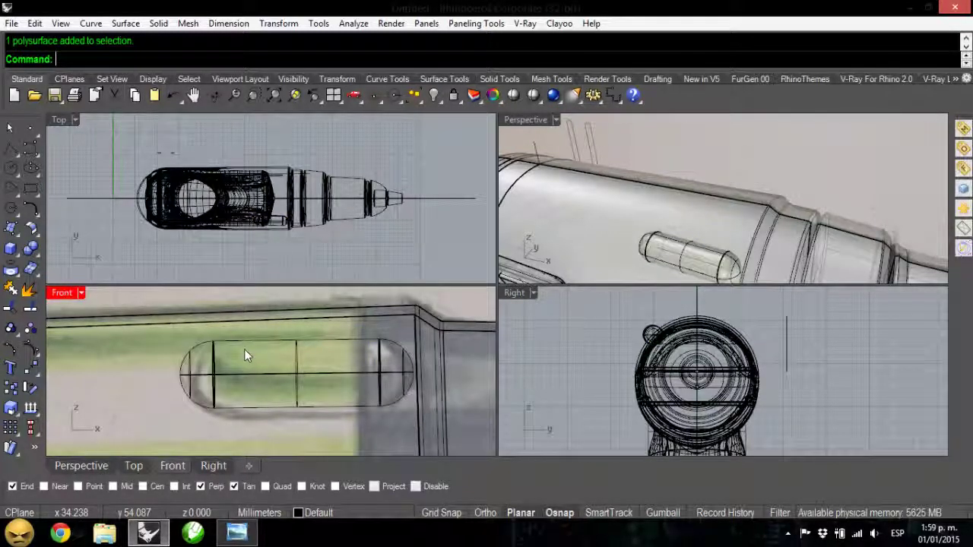
pyautogui.moveTo(722, 206); pyautogui.dragTo(623, 199, button='right')
pyautogui.scroll(-5, 657, 228)
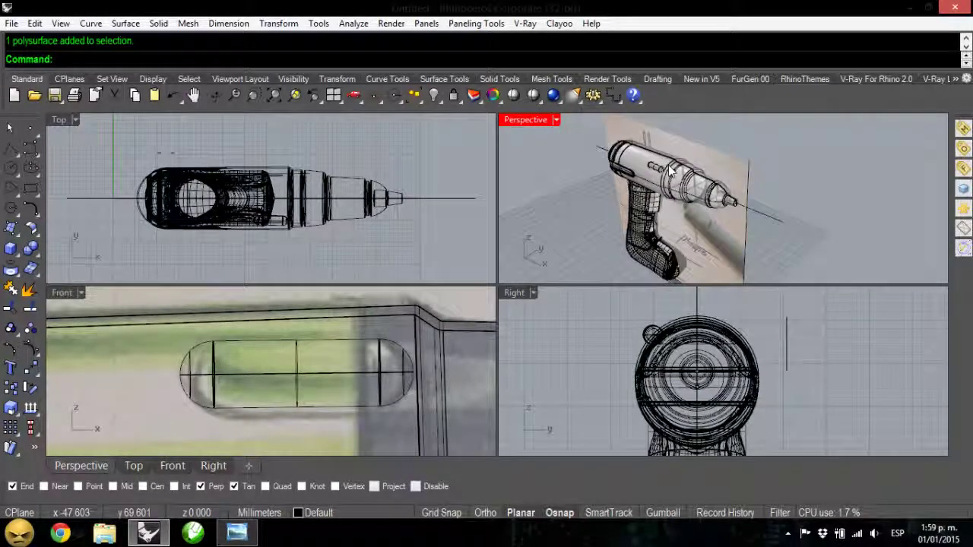
pyautogui.scroll(5, 652, 169)
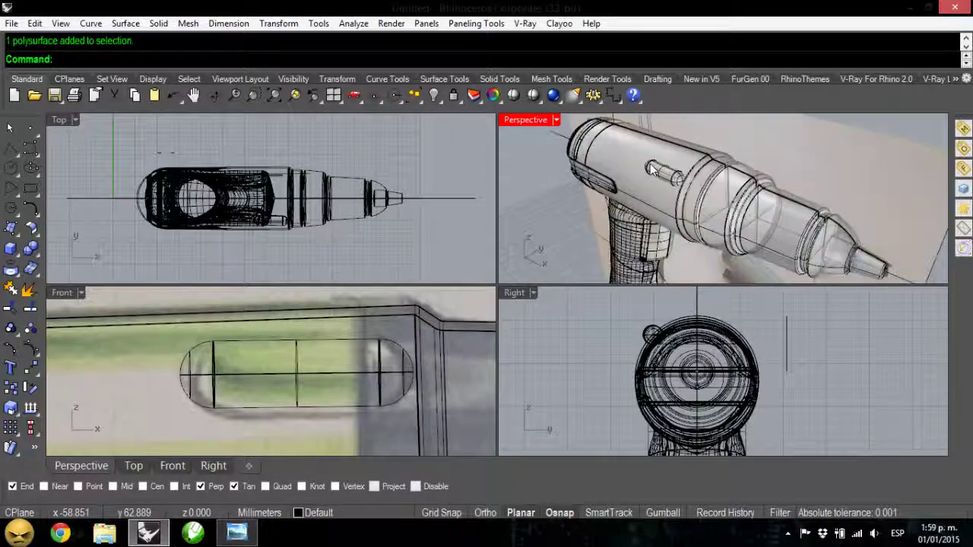
pyautogui.scroll(5, 652, 168)
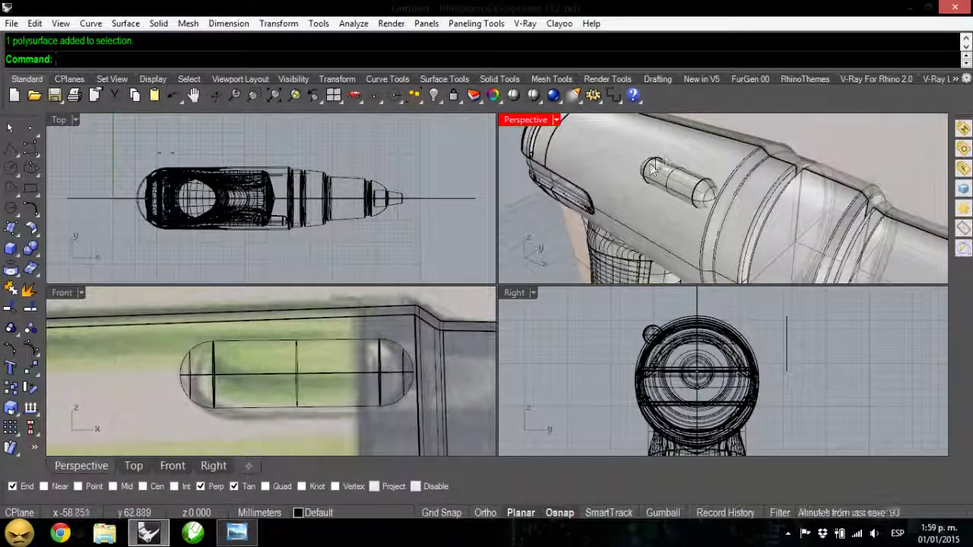
pyautogui.scroll(4, 679, 164)
pyautogui.scroll(-2, 681, 171)
pyautogui.click(680, 177)
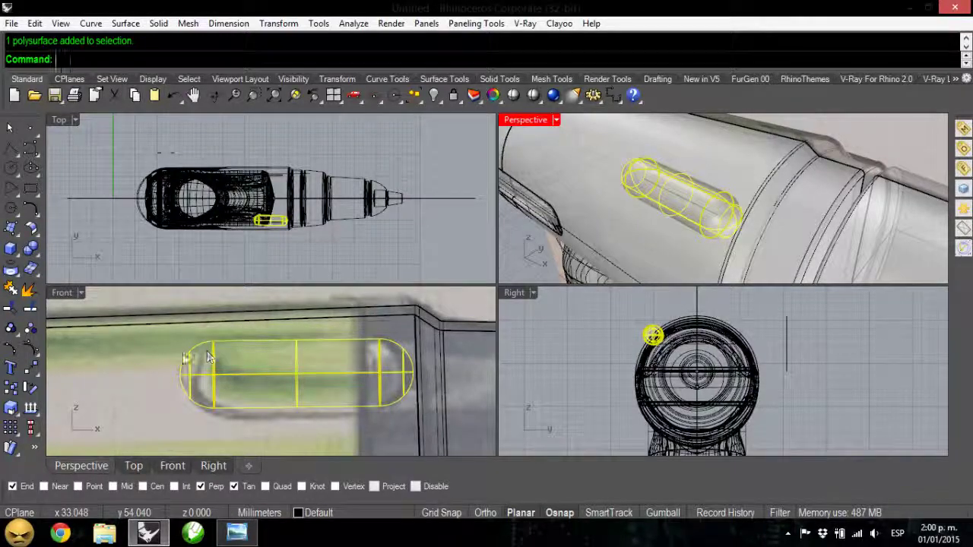
# Step: Create a second round-capped pipe of radius 1.2 mm around the same recess curve
pyautogui.click(251, 371)
pyautogui.click(674, 195)
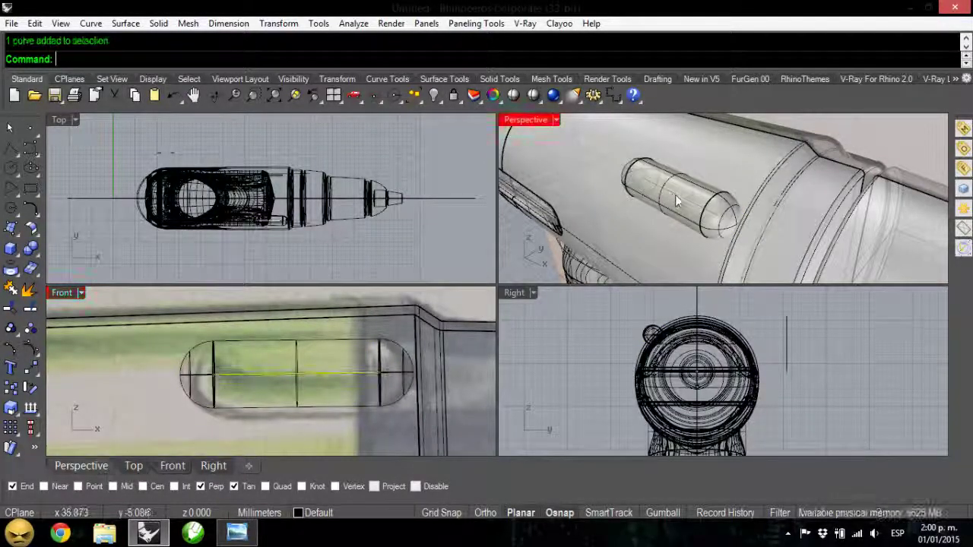
pyautogui.rightClick(675, 194)
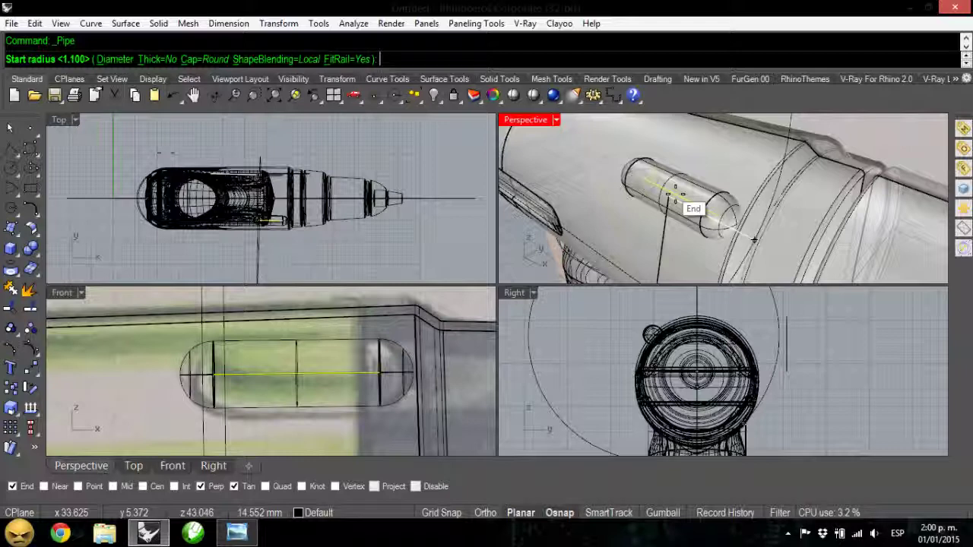
pyautogui.write('1.2')
pyautogui.press('Return')
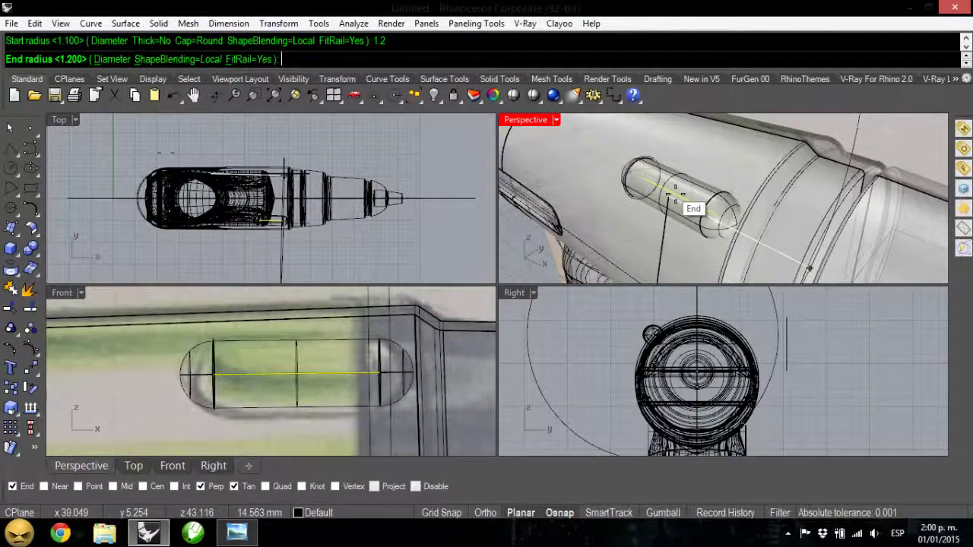
pyautogui.press('Return')
pyautogui.press('Return')
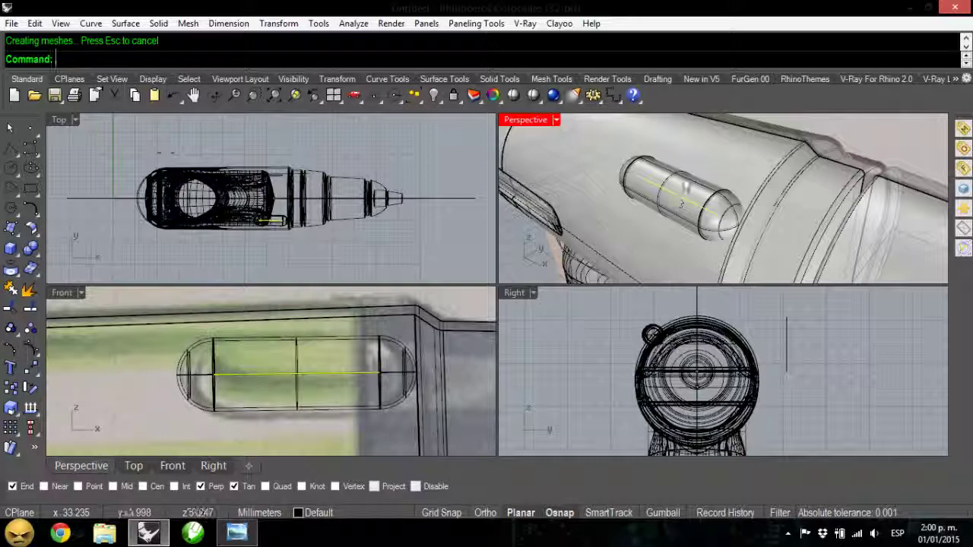
# Step: Try a Boolean difference of the outer 1.2 mm radius pipe from the drill's main body
pyautogui.click(298, 339)
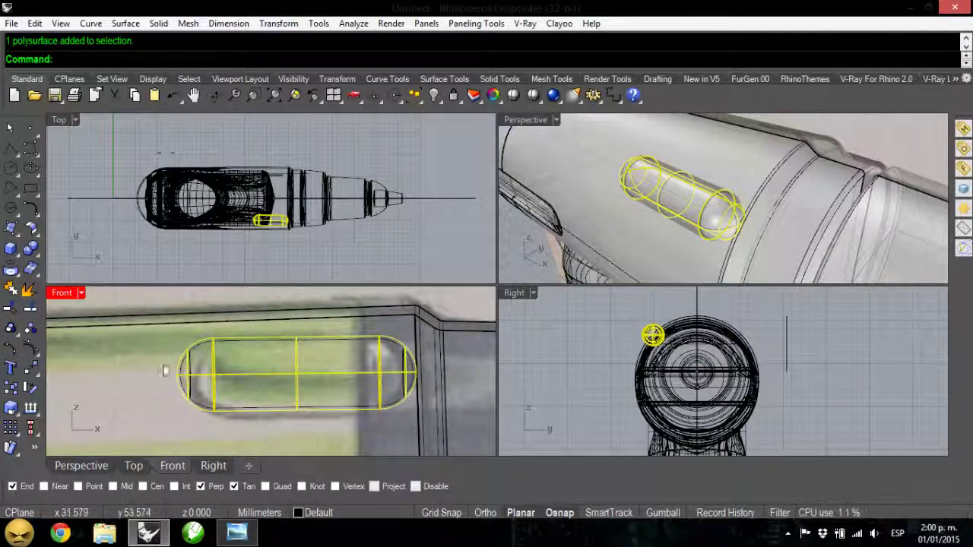
pyautogui.press('Escape')
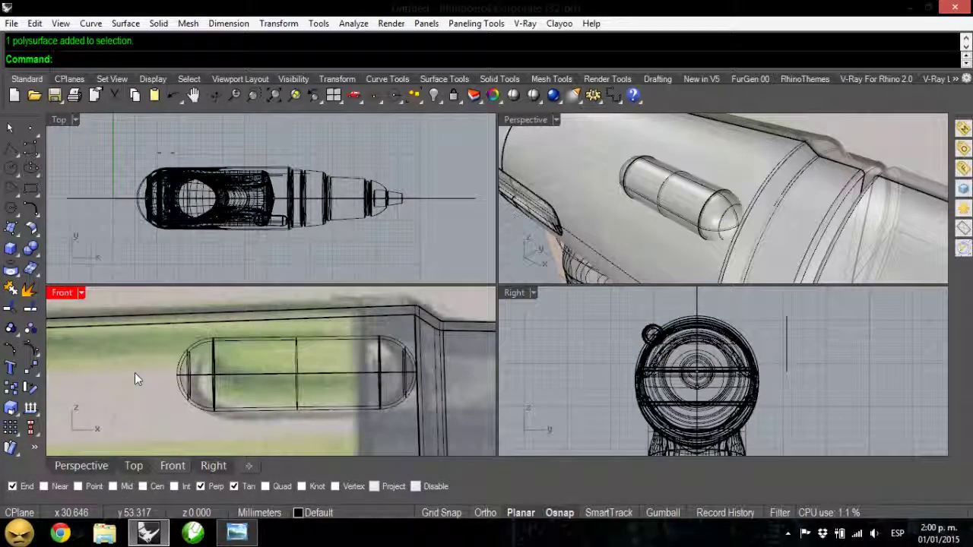
pyautogui.click(158, 23)
pyautogui.click(239, 441)
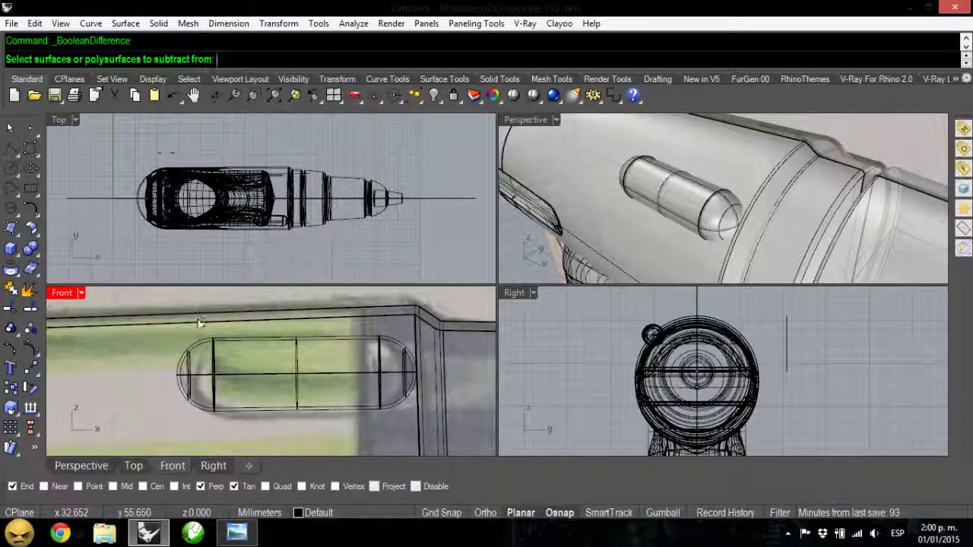
pyautogui.click(198, 319)
pyautogui.keyDown('ctrl'); pyautogui.click(195, 321); pyautogui.keyUp('ctrl')
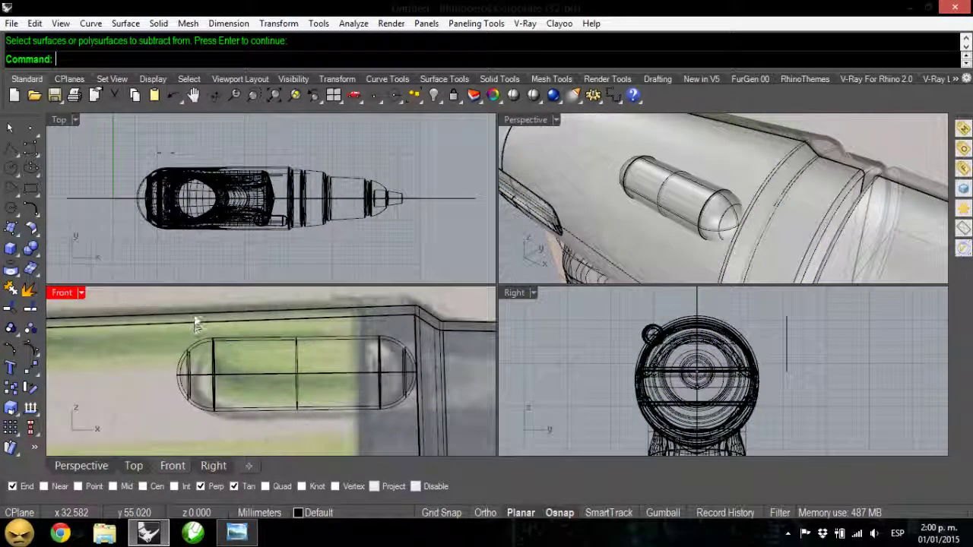
pyautogui.click(195, 321)
pyautogui.press('Return')
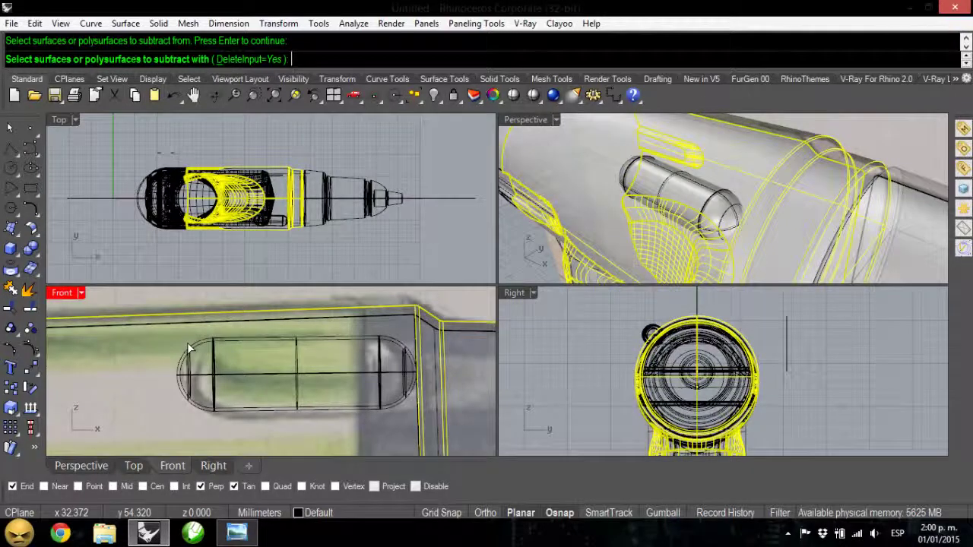
pyautogui.click(187, 342)
pyautogui.press('Return')
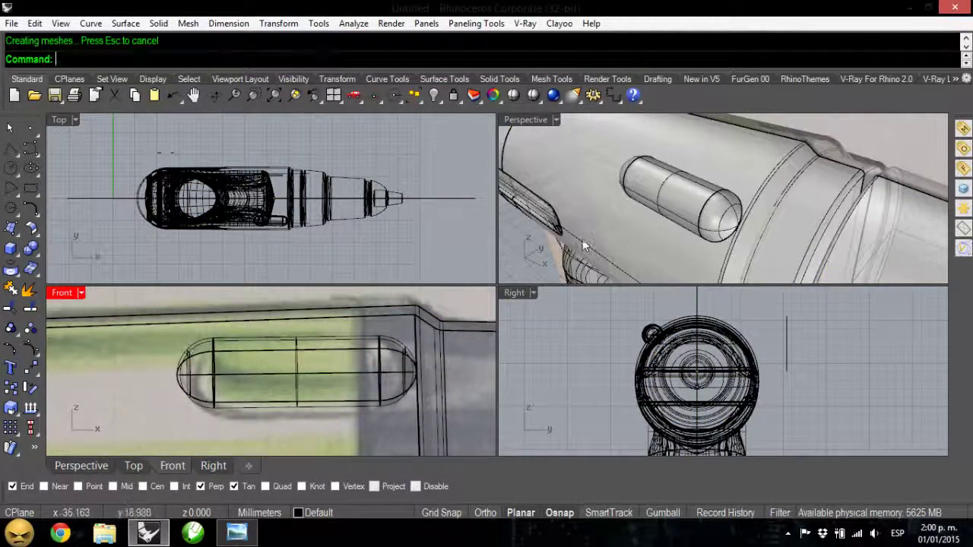
# Step: Delete the inner 1.1 mm radius pipe and examine the Boolean result on the drill's main body
pyautogui.moveTo(730, 243); pyautogui.dragTo(593, 270, button='right')
pyautogui.click(252, 344)
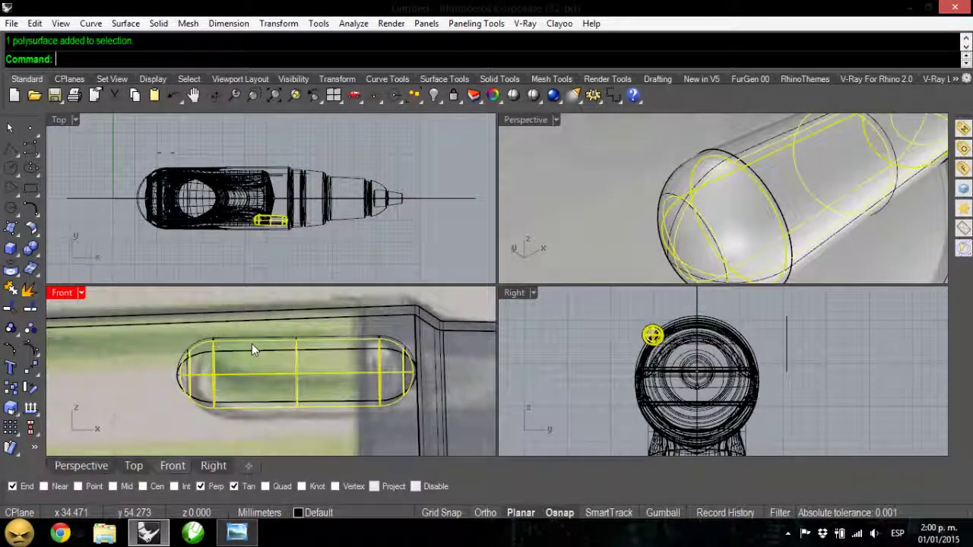
pyautogui.press('Delete')
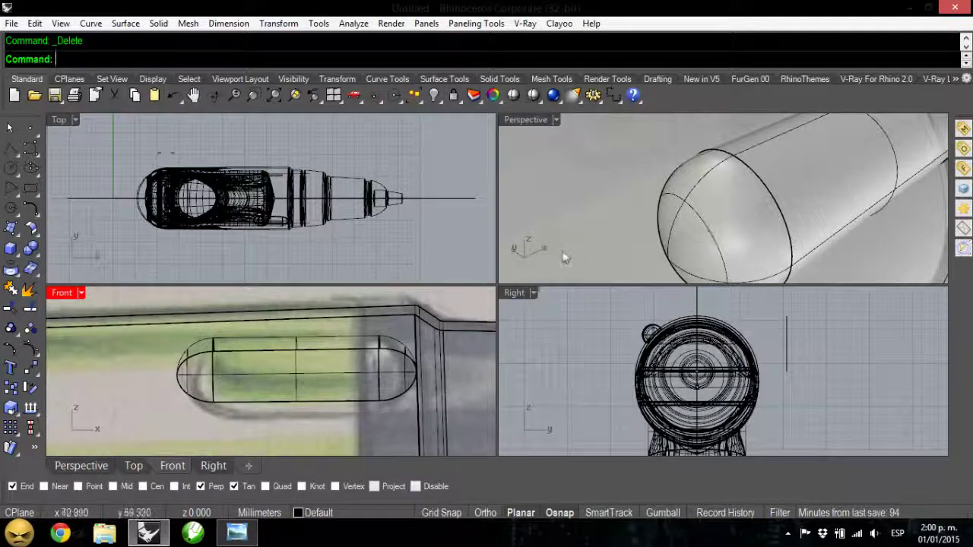
pyautogui.click(696, 208)
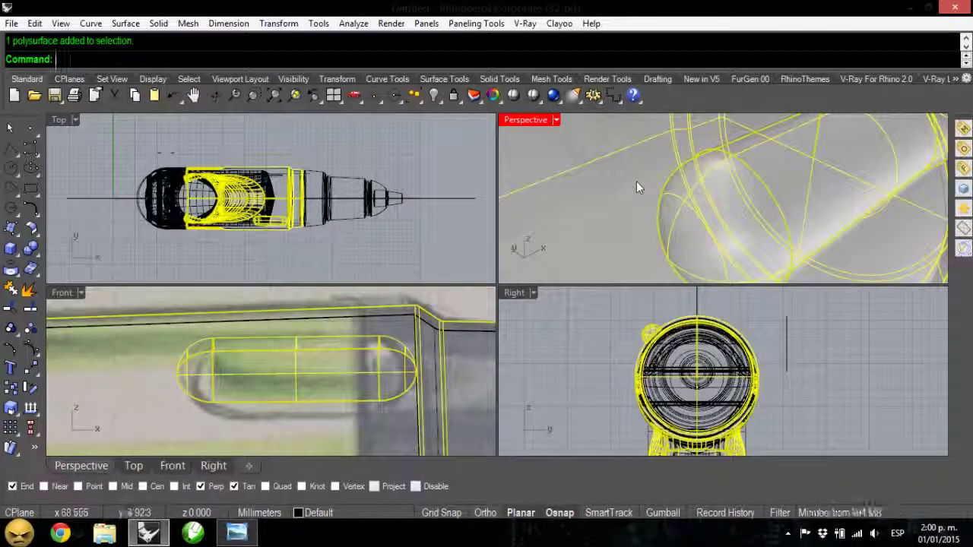
pyautogui.scroll(-3, 636, 181)
pyautogui.press('Escape')
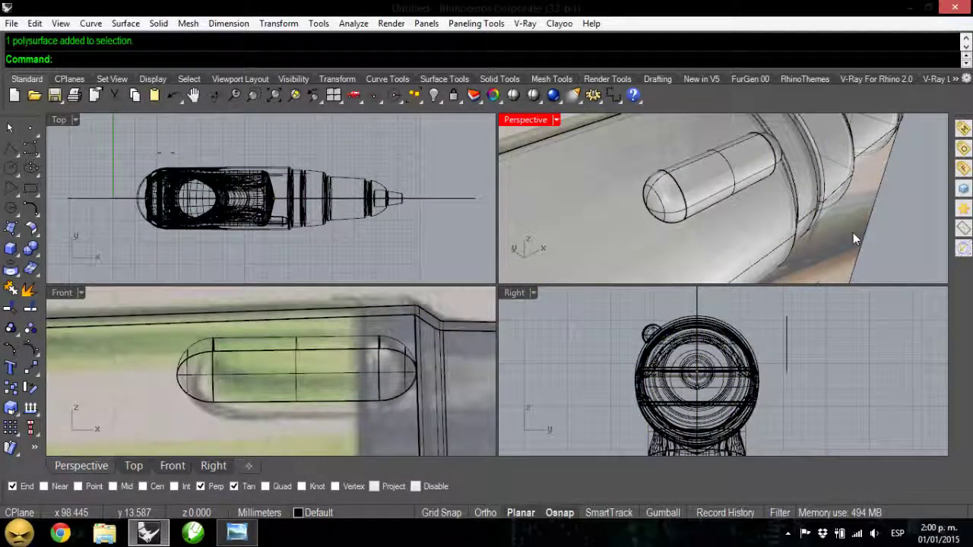
# Step: Undo the inner pipe's deletion and the Boolean difference on the drill body
pyautogui.hotkey('ctrl', 'z')
pyautogui.hotkey('ctrl', 'z')
pyautogui.click(140, 379)
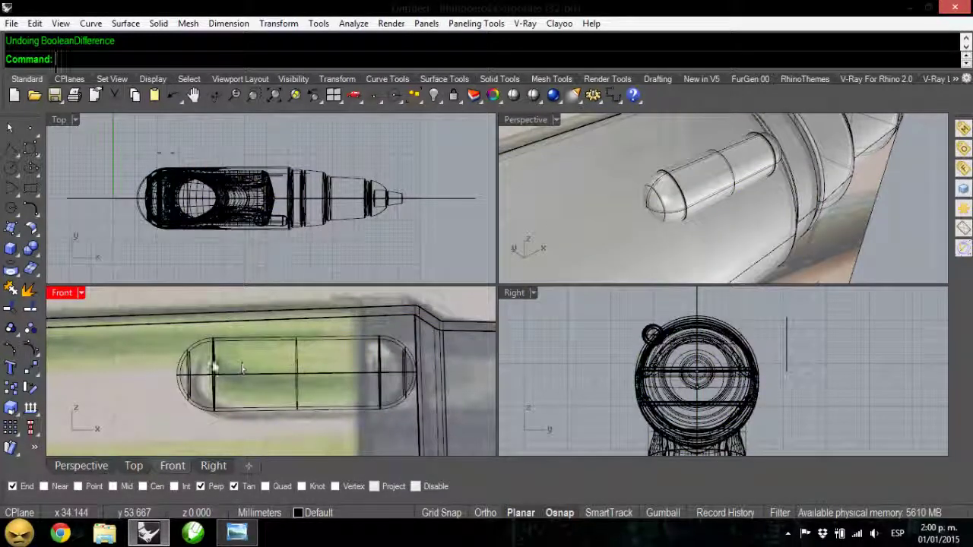
# Step: Hide the inner 1.1 mm radius pipe at the recess
pyautogui.click(202, 354)
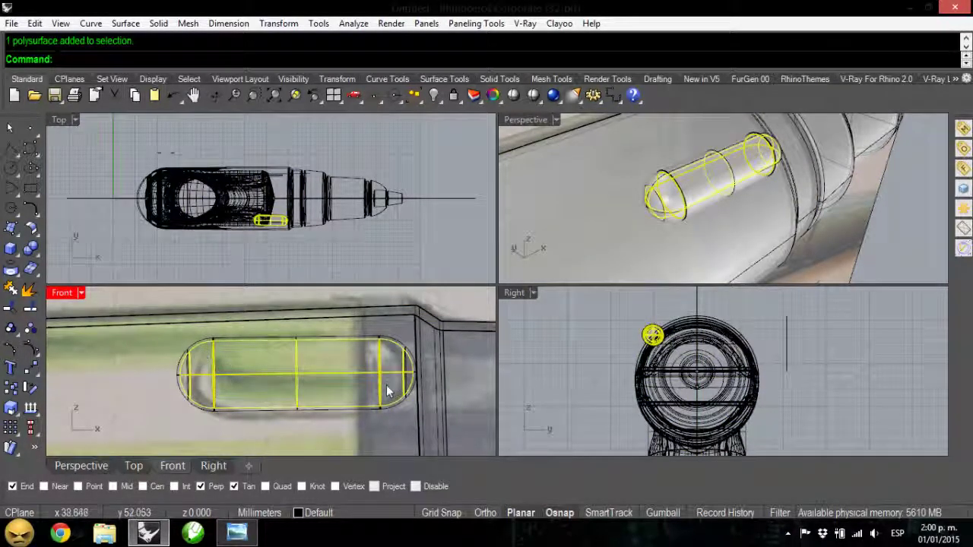
pyautogui.click(434, 95)
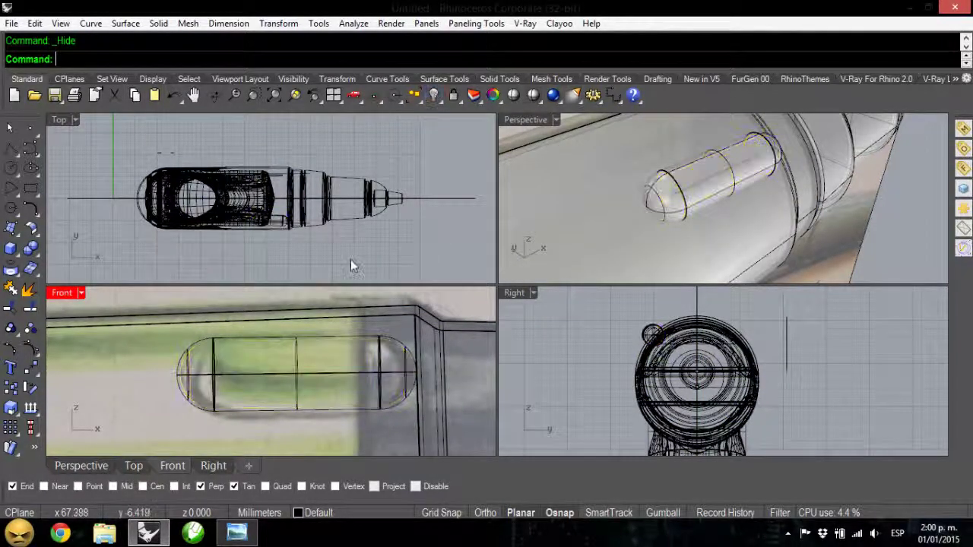
pyautogui.click(319, 340)
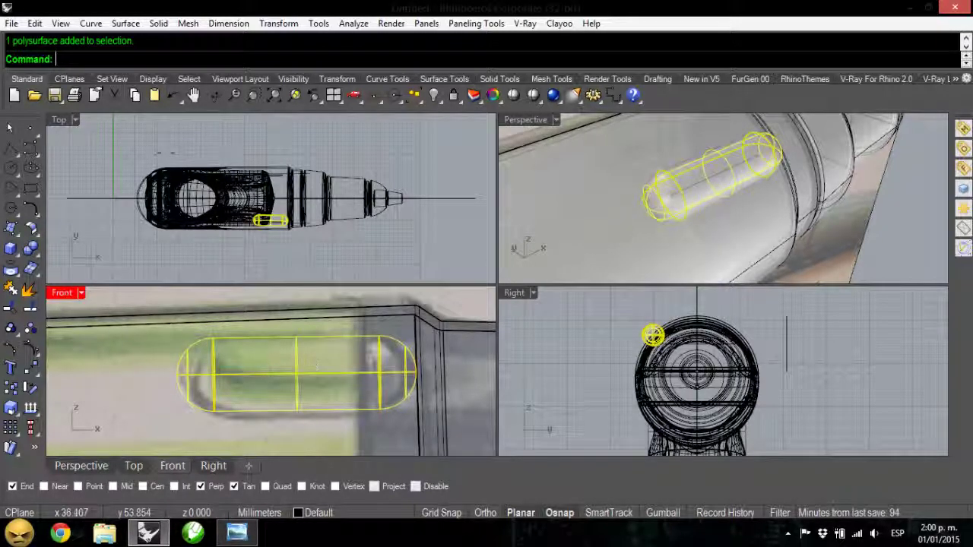
pyautogui.press('Escape')
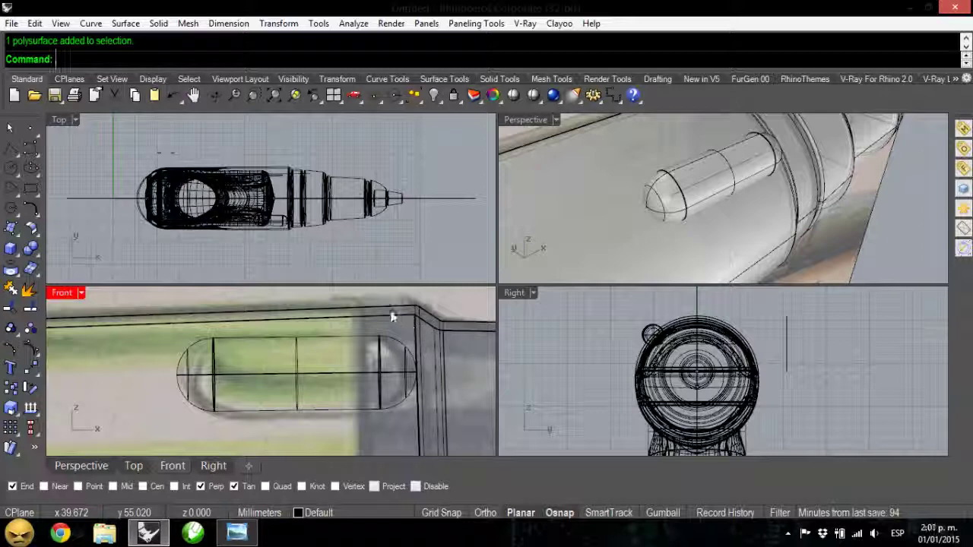
# Step: Try trimming off the part of the outer 1.2 mm radius pipe that protrudes from the drill body, using the main body as cutter
pyautogui.click(388, 310)
pyautogui.click(435, 365)
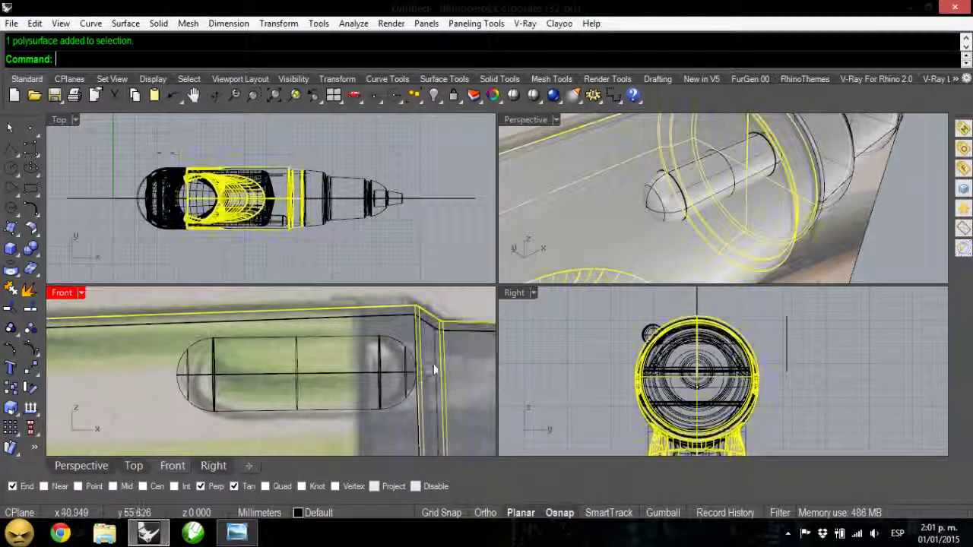
pyautogui.click(10, 308)
pyautogui.scroll(5, 640, 308)
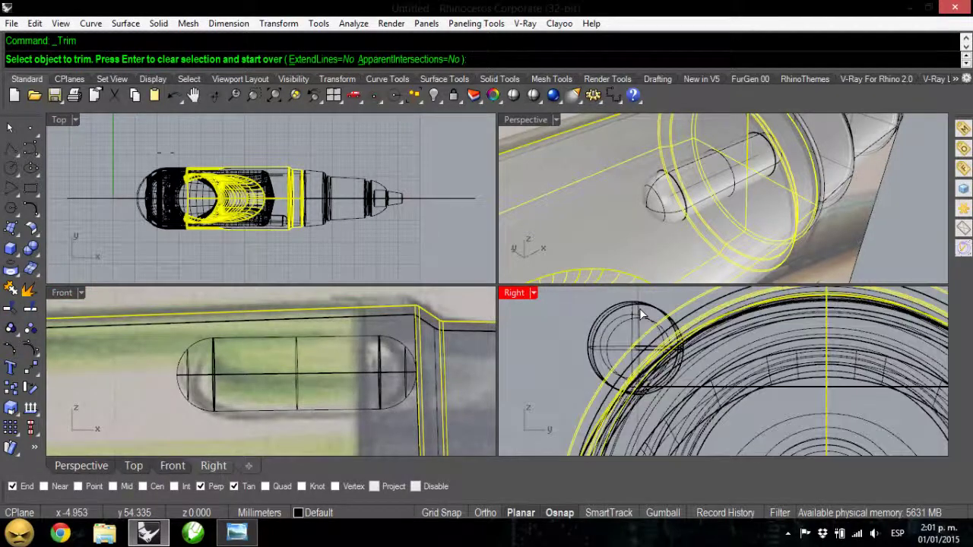
pyautogui.click(639, 309)
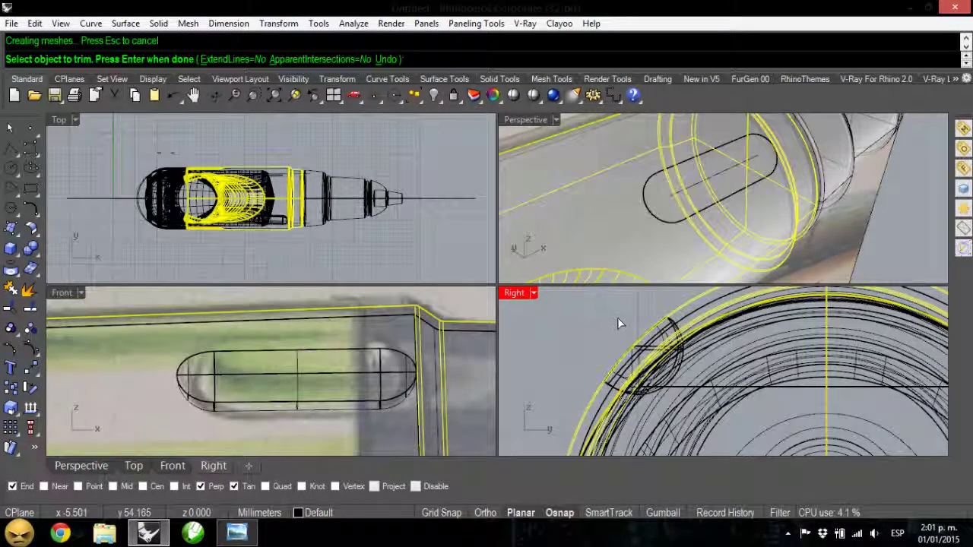
pyautogui.press('Return')
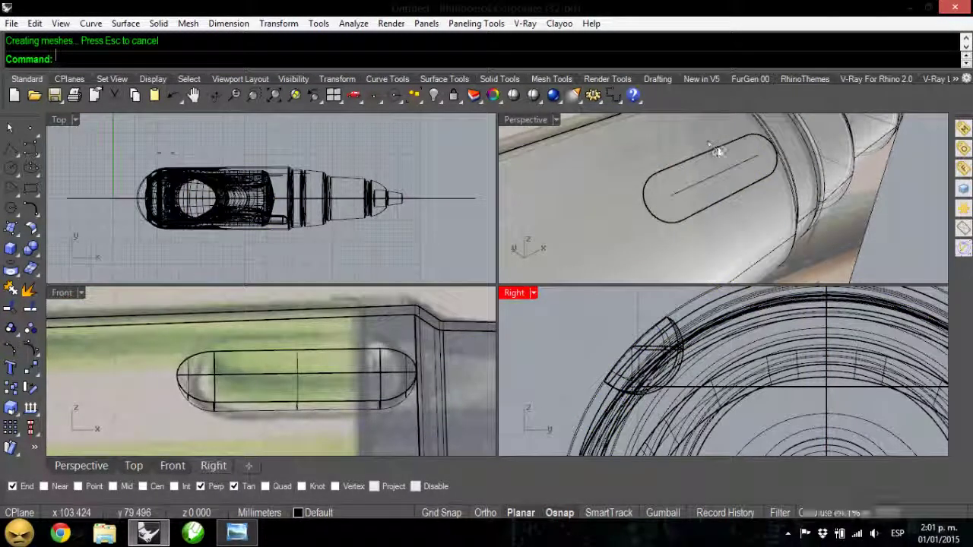
# Step: Join the remaining pieces of the trimmed outer pipe into one polysurface
pyautogui.click(719, 149)
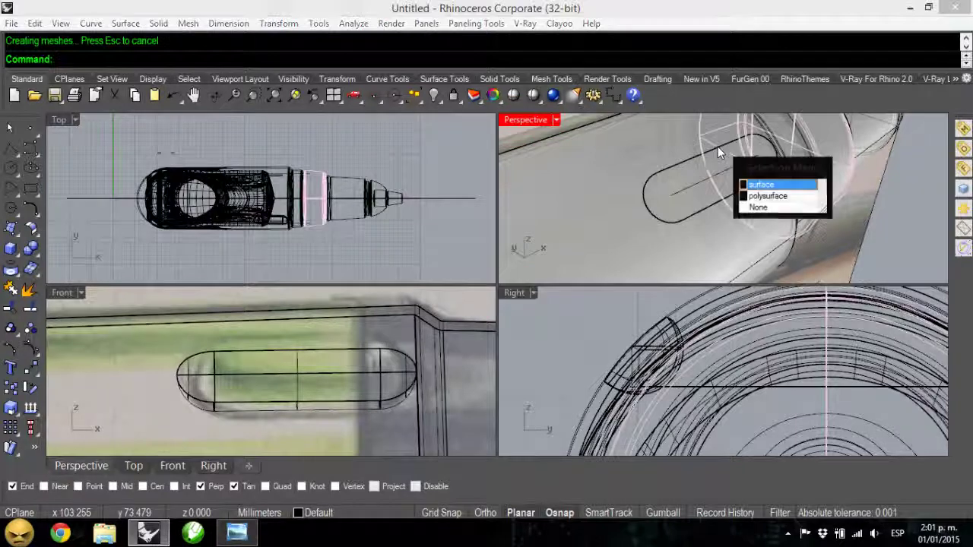
pyautogui.click(652, 180)
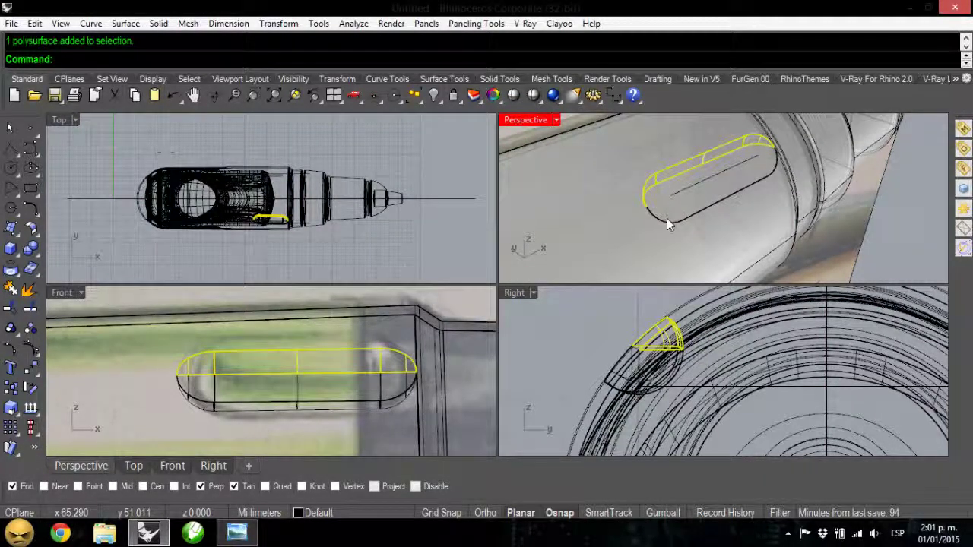
pyautogui.click(10, 308)
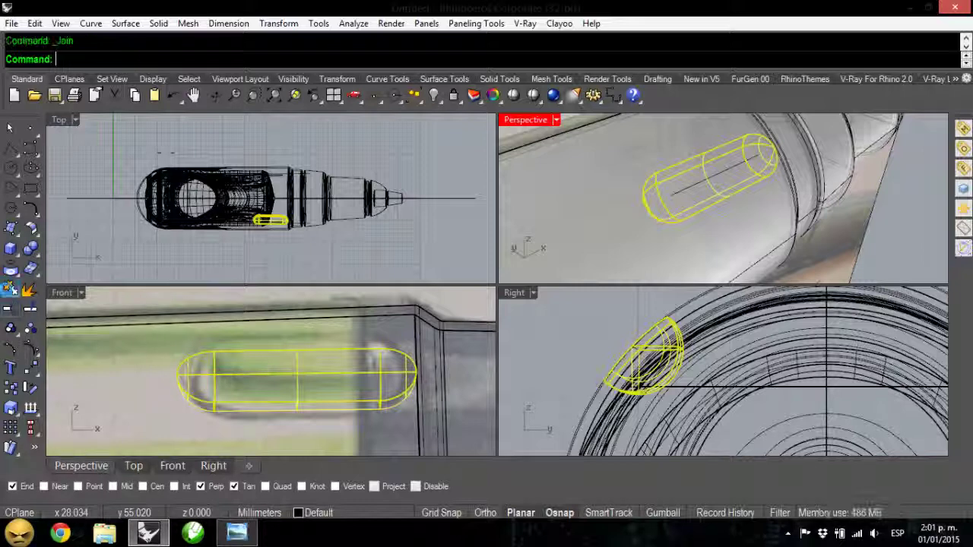
# Step: Try trimming the main body's polysurface inside the recess outline with the joined pipe, and undo the cut
pyautogui.click(683, 194)
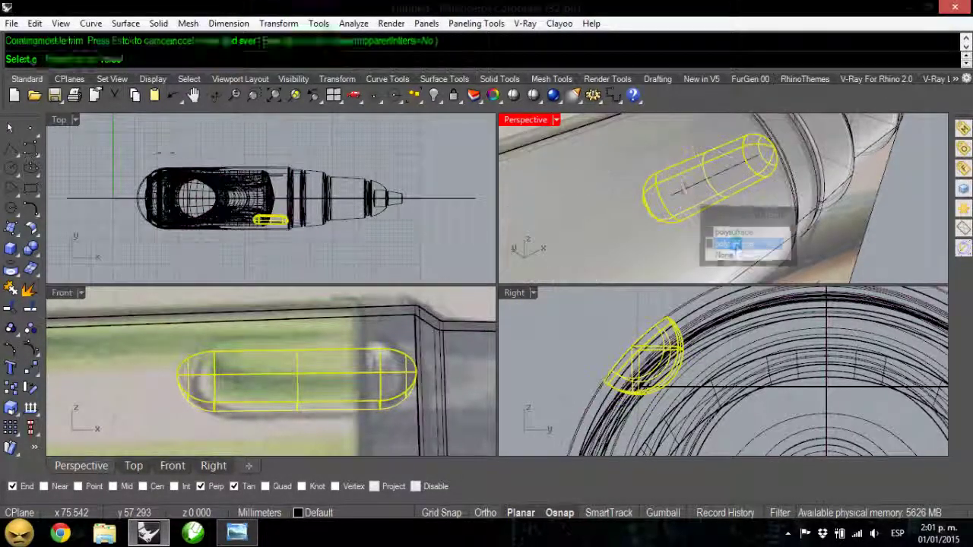
pyautogui.click(734, 244)
pyautogui.scroll(-3, 687, 176)
pyautogui.moveTo(741, 175); pyautogui.dragTo(672, 189, button='right')
pyautogui.hotkey('ctrl', 'z')
# Step: Try trimming the main body against the joined pipe from the Right view, and undo that cut
pyautogui.scroll(4, 652, 346)
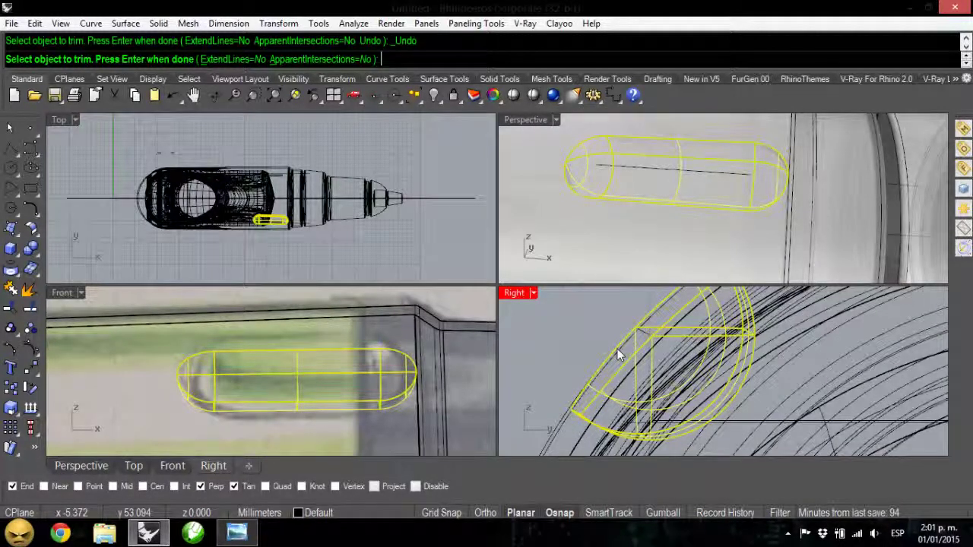
pyautogui.click(617, 354)
pyautogui.press('Return')
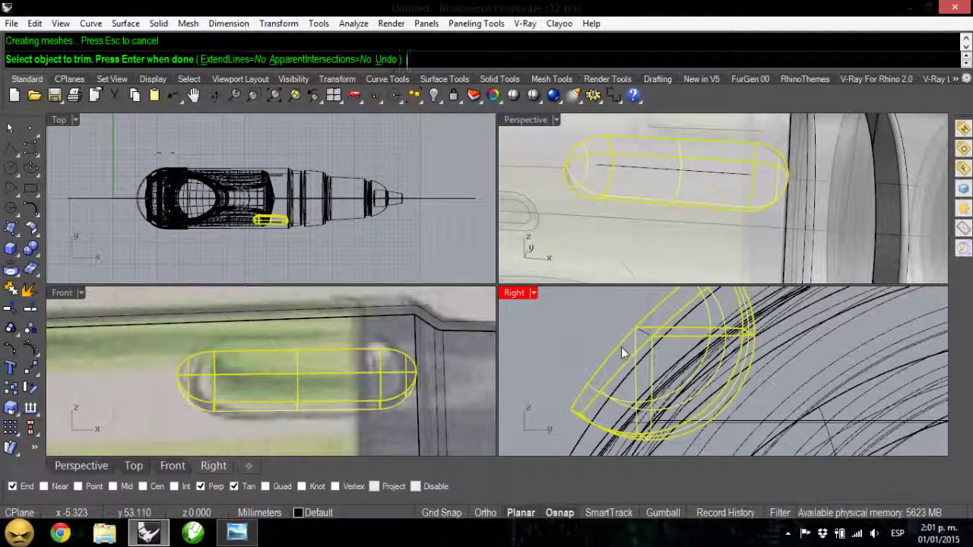
pyautogui.hotkey('ctrl', 'z')
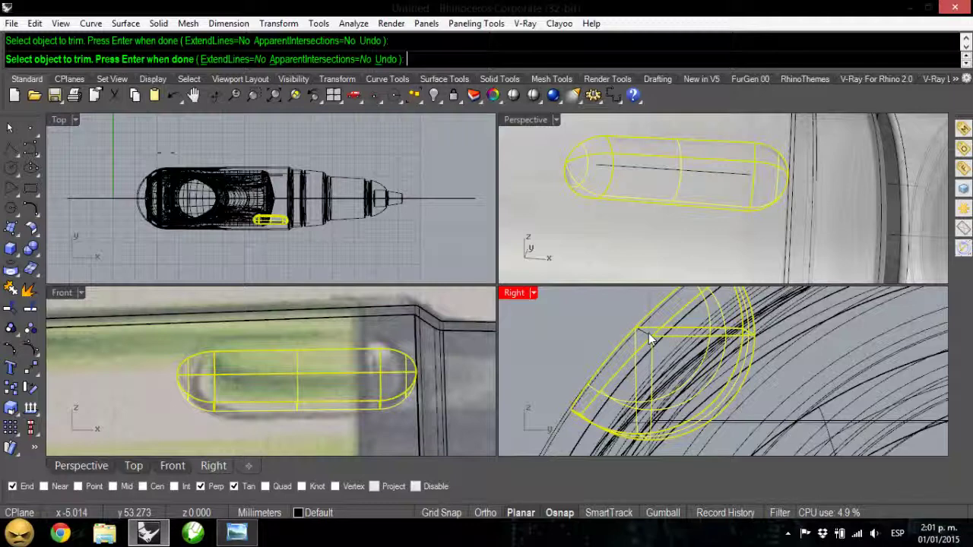
# Step: Try trimming the other overlapping polysurface at the pipe from the Right view, inspect the cut, and undo it
pyautogui.click(641, 328)
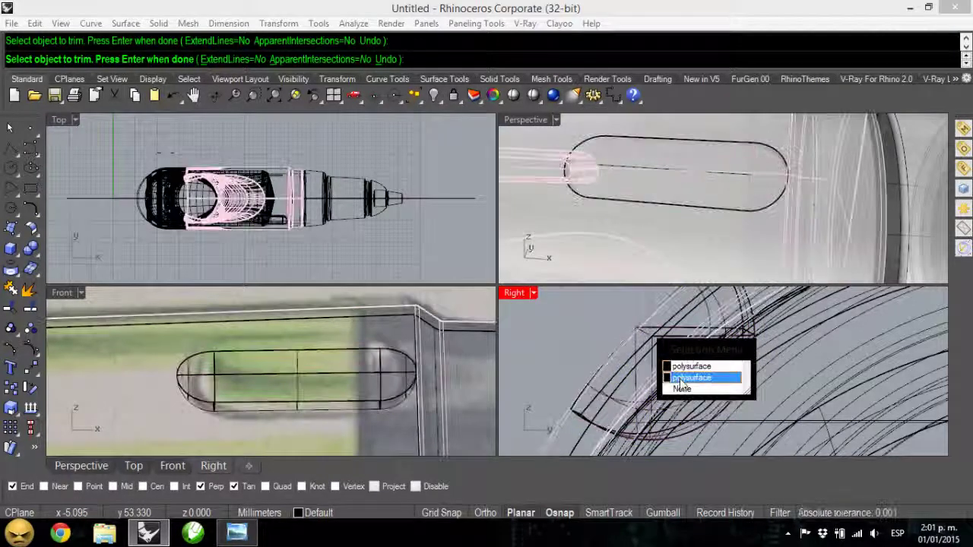
pyautogui.click(682, 379)
pyautogui.moveTo(710, 217); pyautogui.dragTo(775, 210, button='right')
pyautogui.scroll(5, 783, 213)
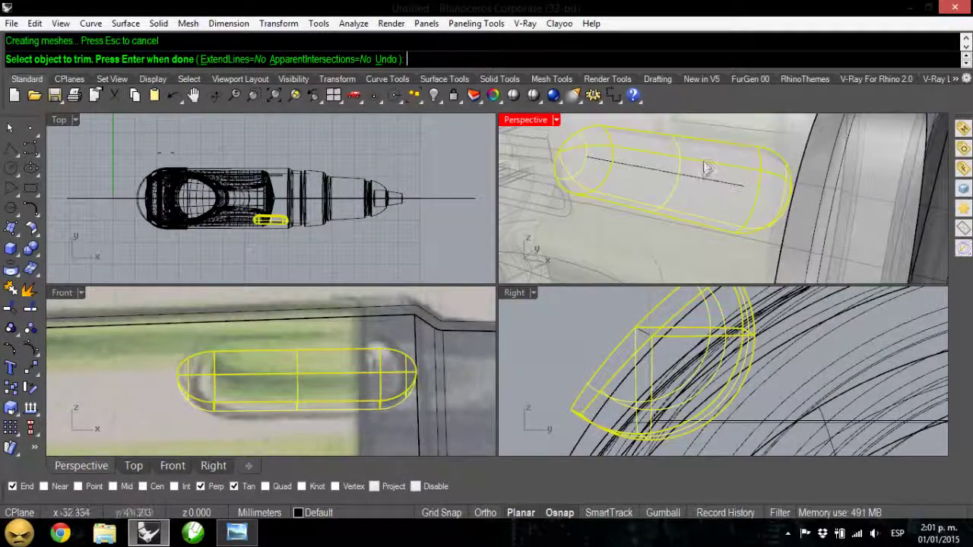
pyautogui.scroll(-3, 703, 164)
pyautogui.scroll(3, 688, 173)
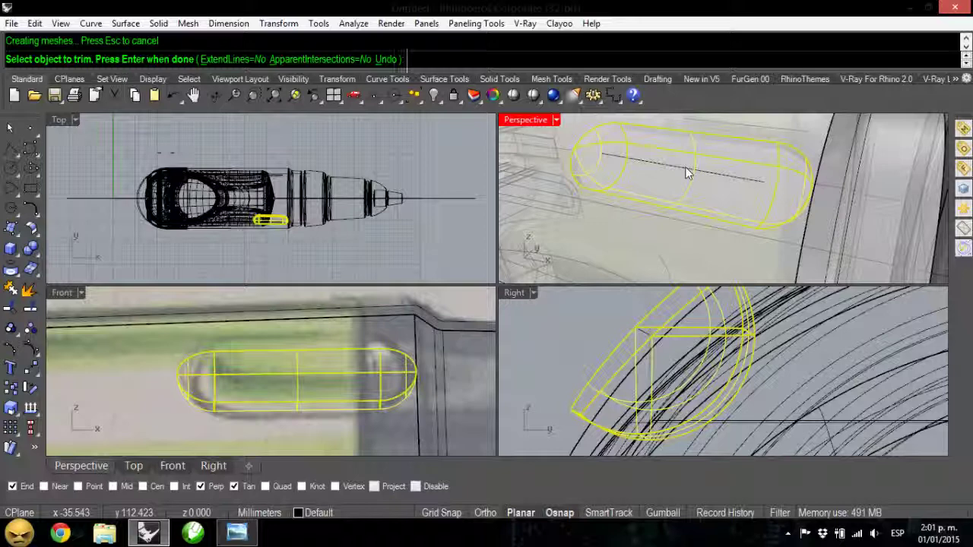
pyautogui.hotkey('ctrl', 'z')
pyautogui.scroll(-5, 740, 201)
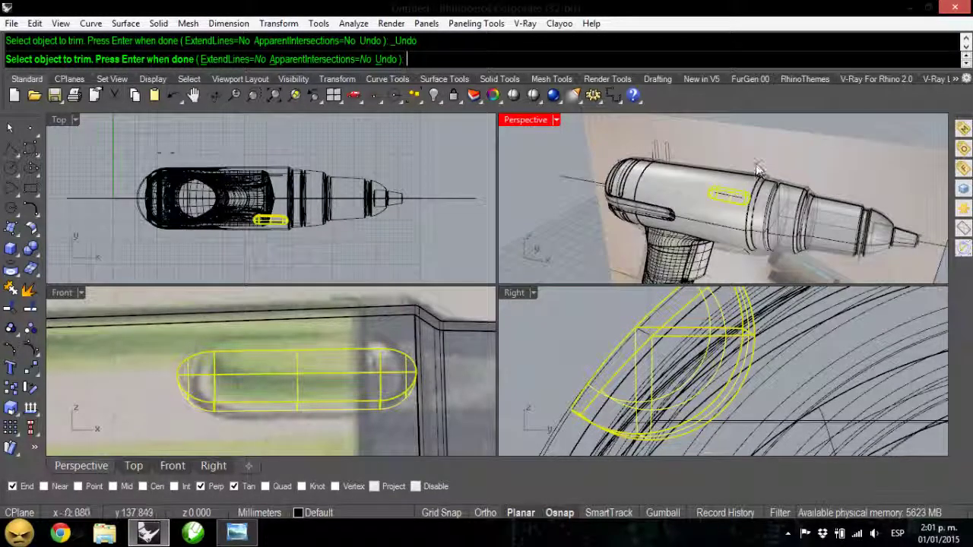
# Step: End the trimming and undo the trims and the join so the full outer pipe is restored
pyautogui.press('Return')
pyautogui.scroll(5, 745, 186)
pyautogui.hotkey('ctrl', 'z')
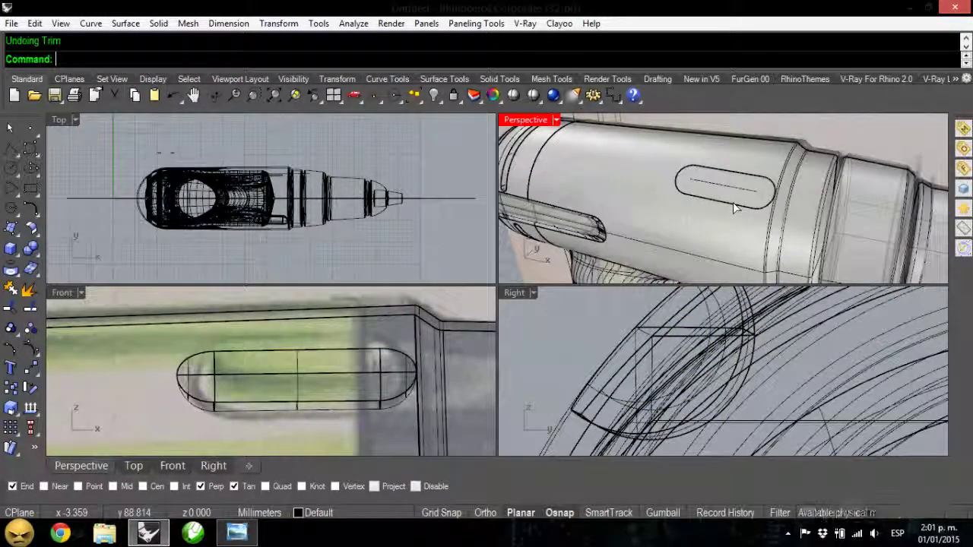
pyautogui.hotkey('ctrl', 'z')
pyautogui.press('Escape')
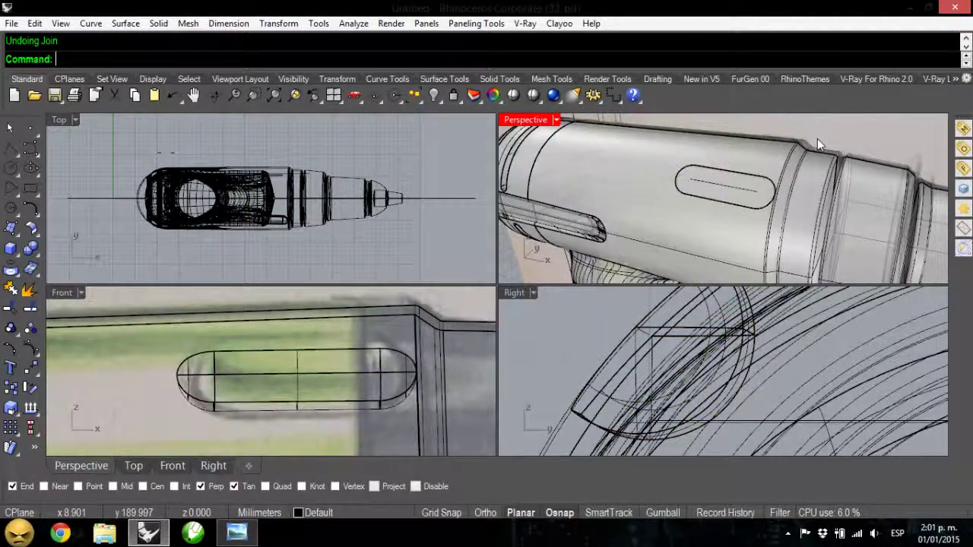
pyautogui.hotkey('ctrl', 'z')
pyautogui.click(350, 422)
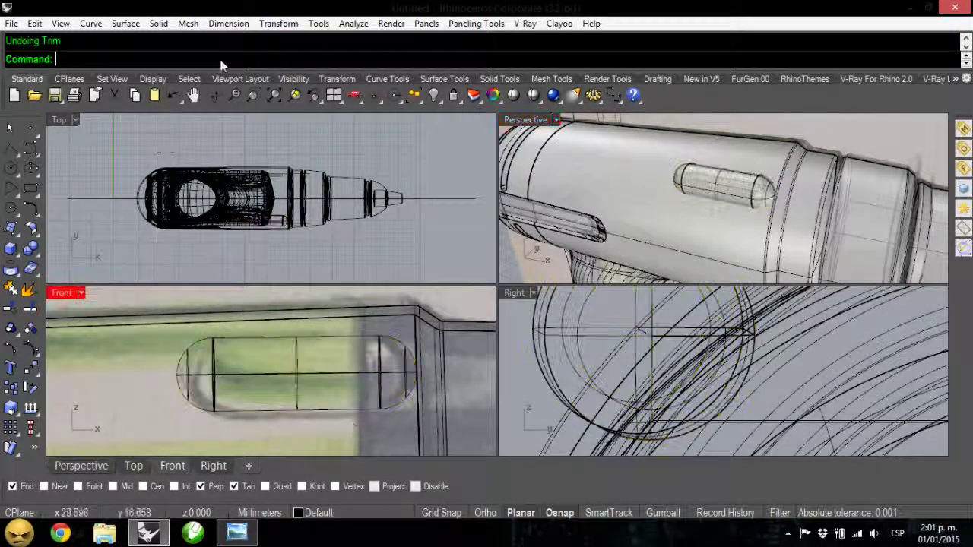
# Step: Subtract the outer 1.2 mm radius pipe from the drill's main body with a Boolean difference
pyautogui.click(158, 22)
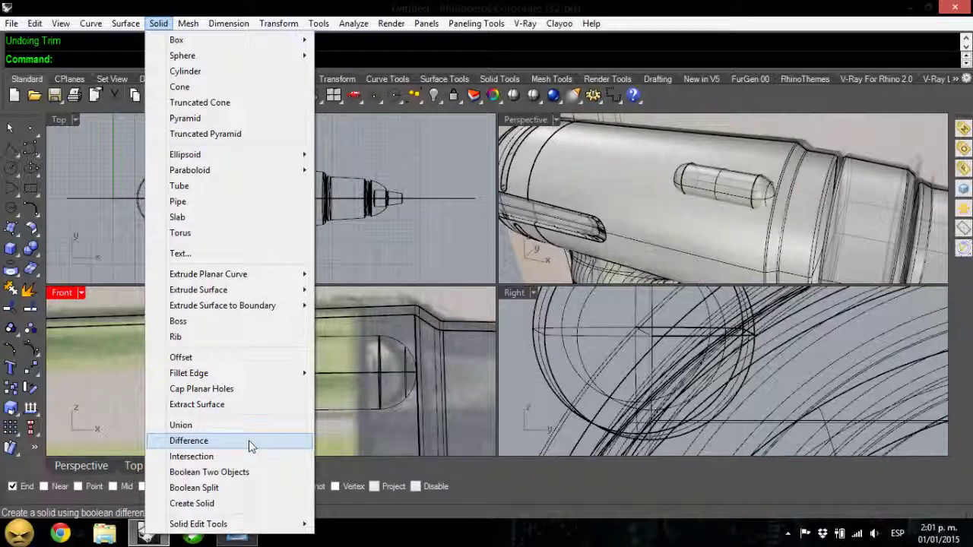
pyautogui.click(249, 440)
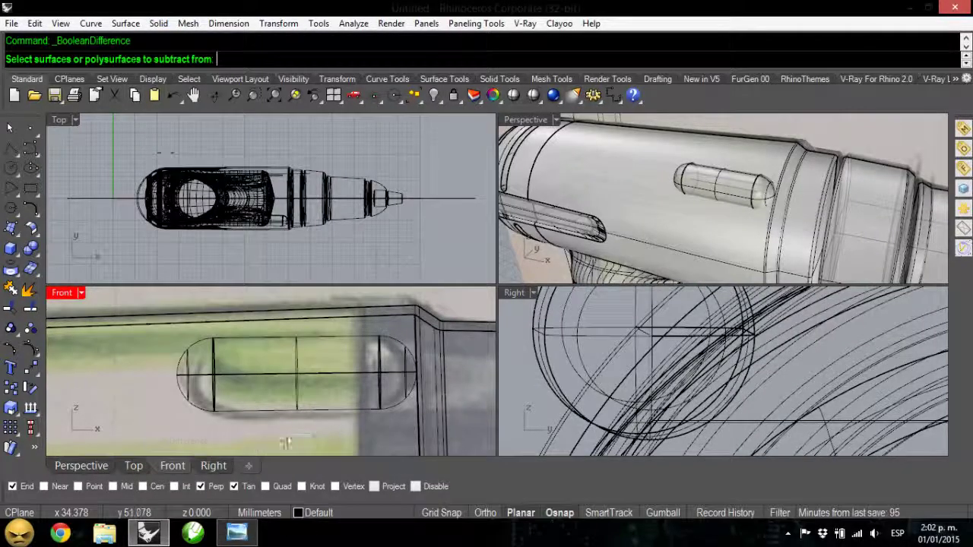
pyautogui.click(380, 310)
pyautogui.press('Return')
pyautogui.click(384, 355)
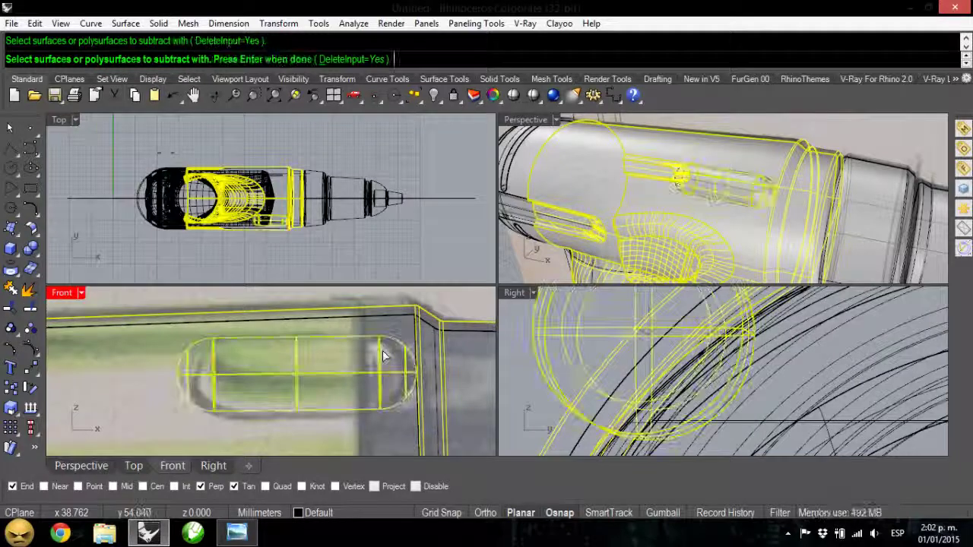
pyautogui.press('Return')
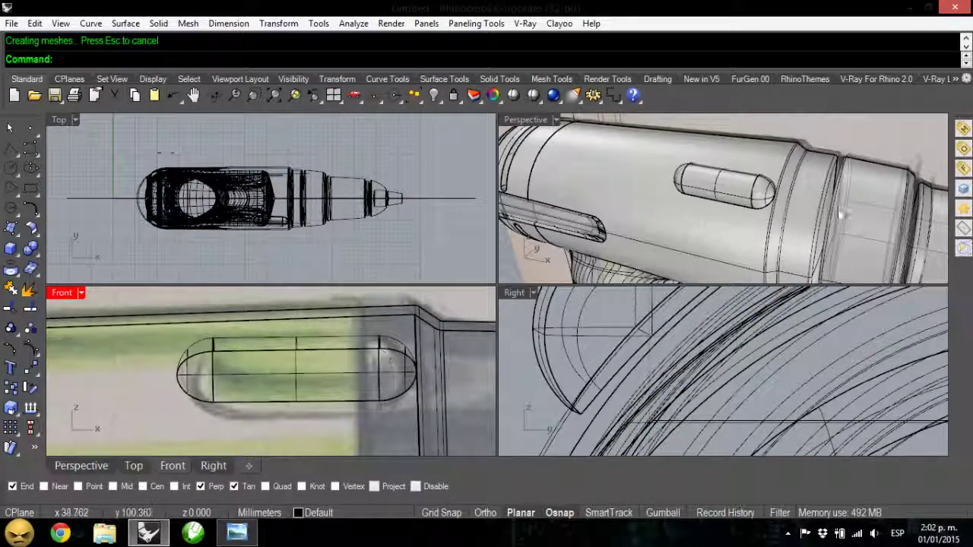
pyautogui.click(749, 176)
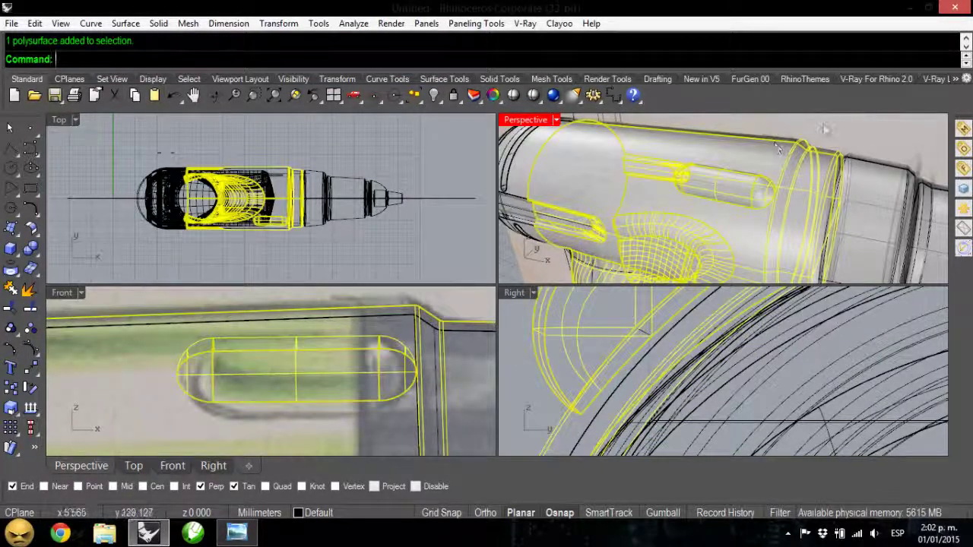
pyautogui.press('Escape')
pyautogui.moveTo(739, 192); pyautogui.dragTo(745, 172, button='right')
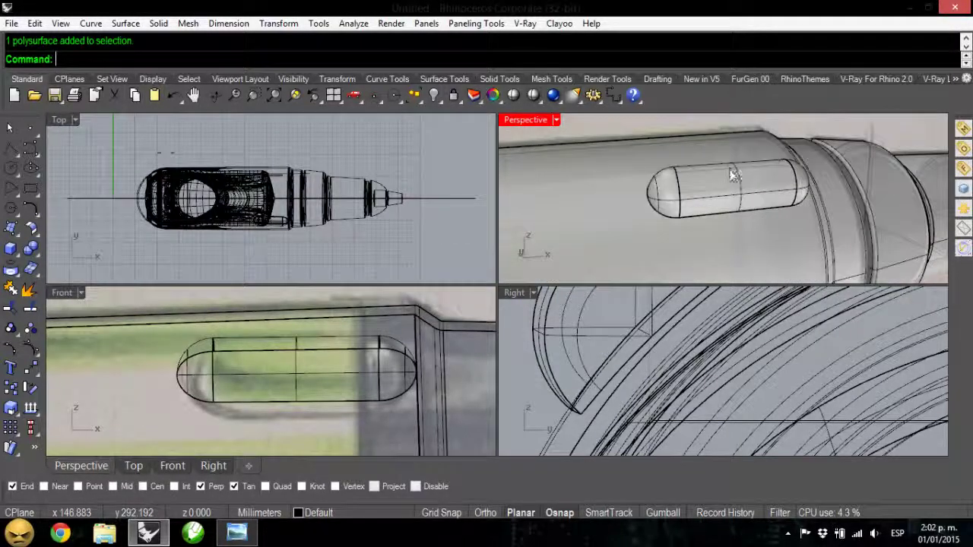
# Step: Extract the three protruding pipe surfaces, the two rounded ends and the middle, from the main body and delete them
pyautogui.click(125, 22)
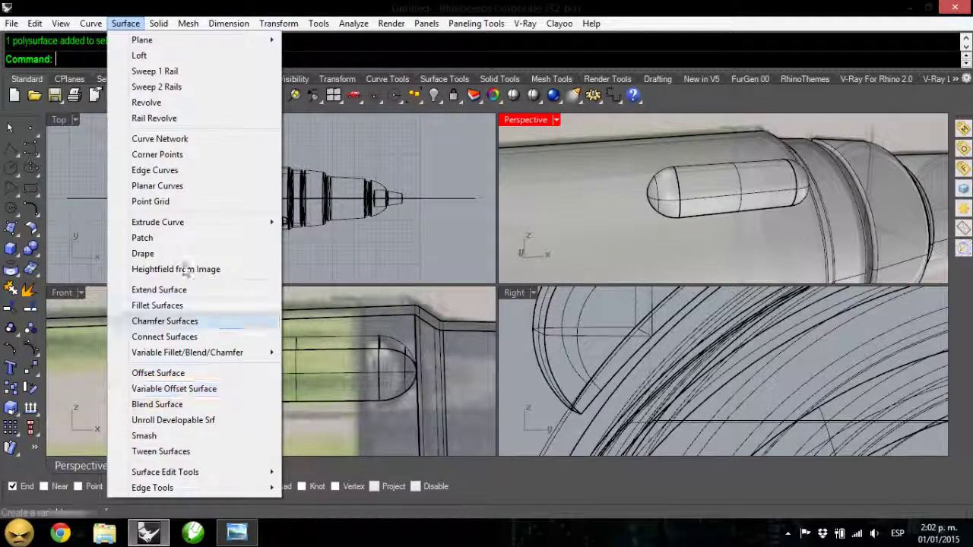
pyautogui.moveTo(158, 23)
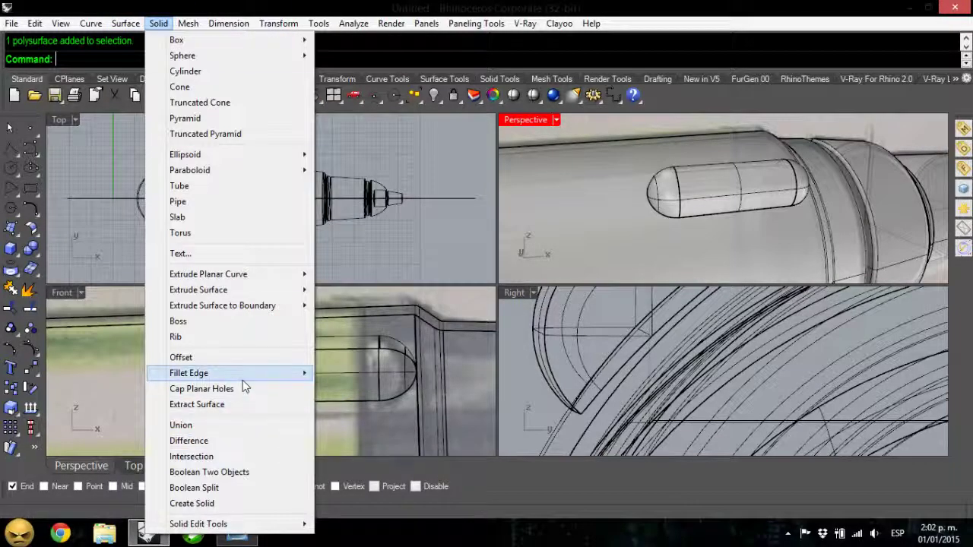
pyautogui.click(240, 402)
pyautogui.click(674, 195)
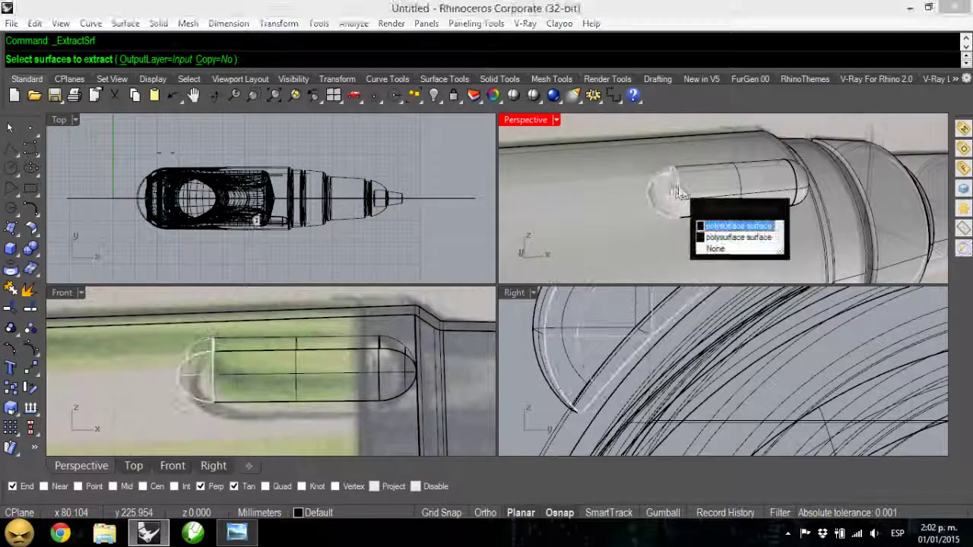
pyautogui.click(707, 222)
pyautogui.click(806, 188)
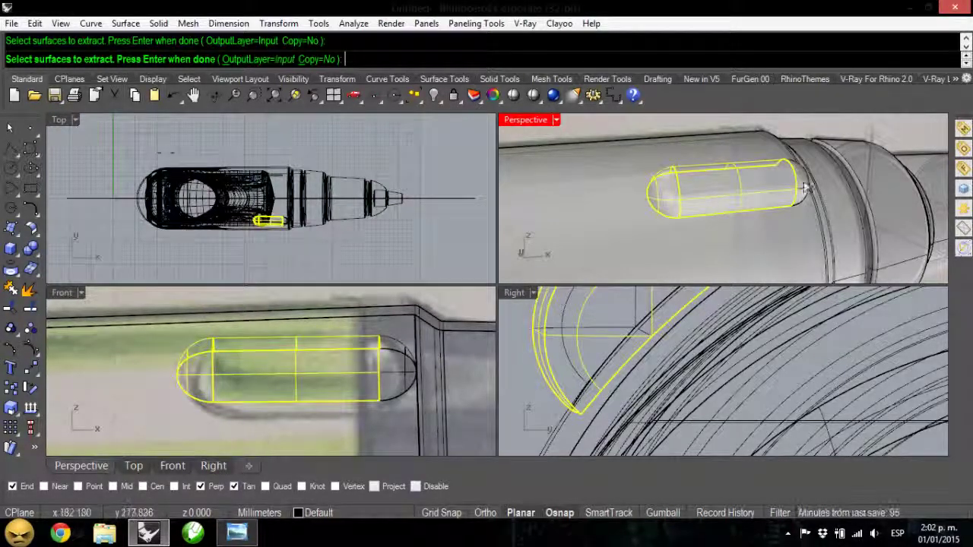
pyautogui.click(809, 192)
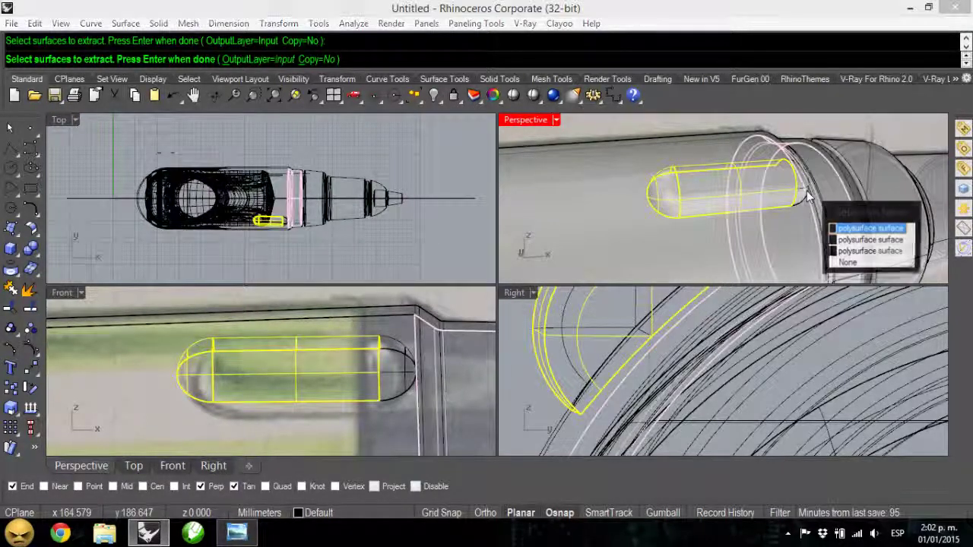
pyautogui.click(863, 252)
pyautogui.press('Return')
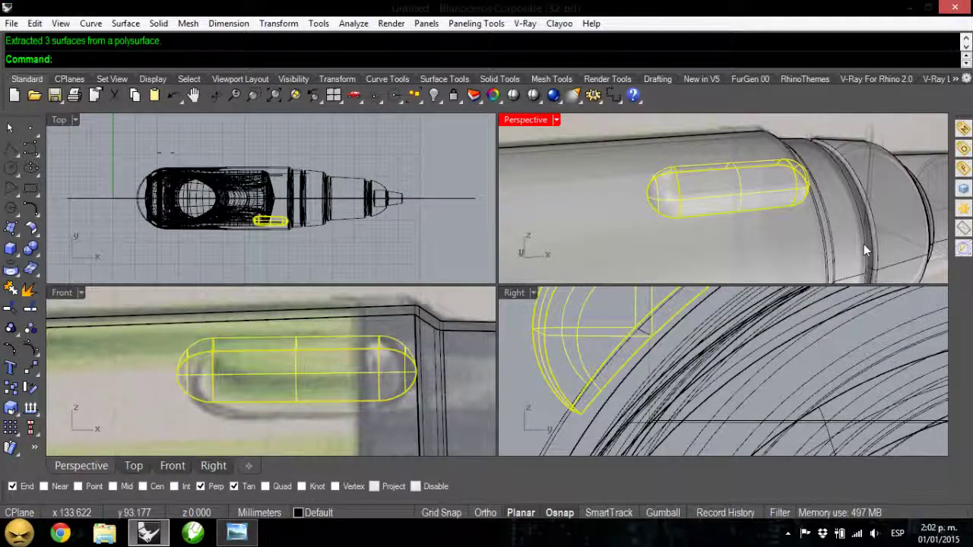
pyautogui.press('Delete')
pyautogui.moveTo(763, 213); pyautogui.dragTo(660, 199, button='right')
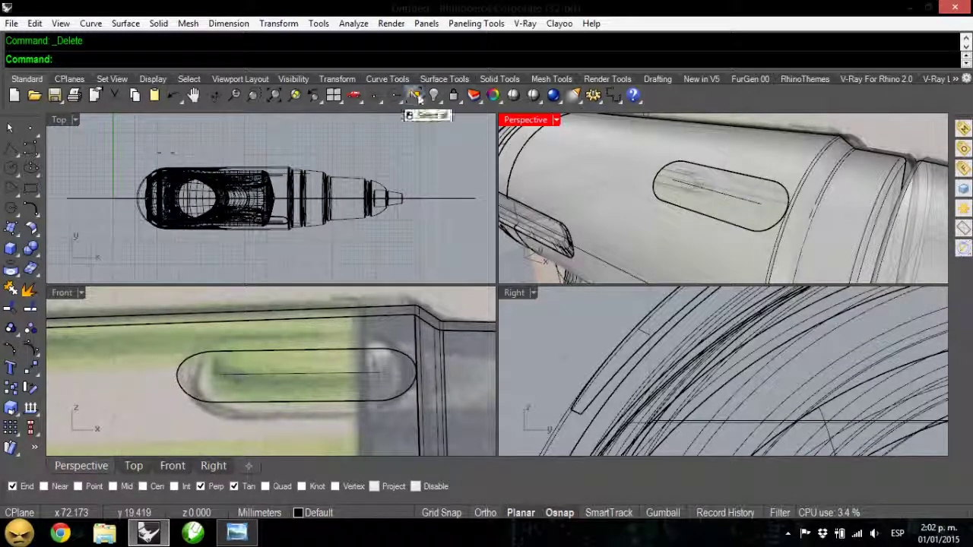
# Step: Show the hidden round-capped pipe at the recess opening and select it to compare its position in the Right view
pyautogui.rightClick(434, 96)
pyautogui.moveTo(749, 216); pyautogui.dragTo(741, 194, button='right')
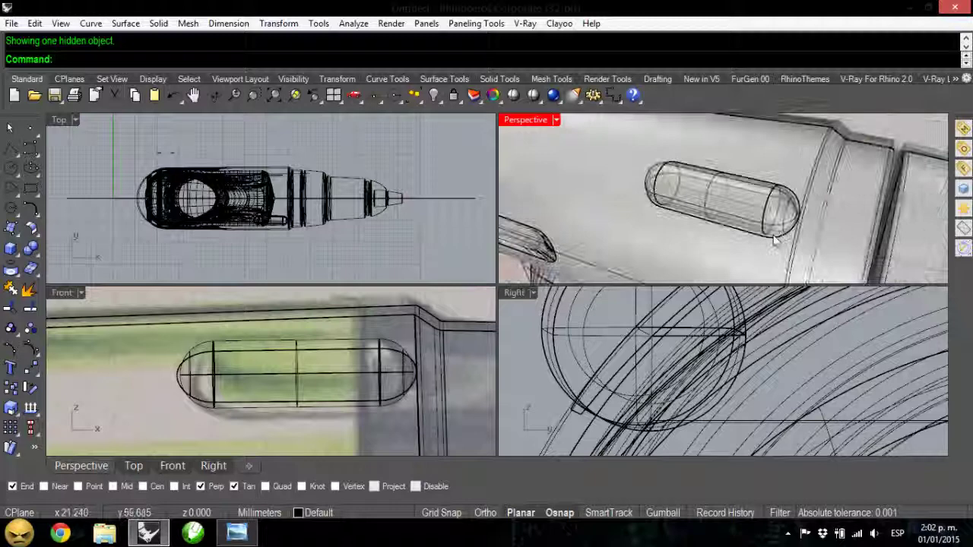
pyautogui.click(740, 190)
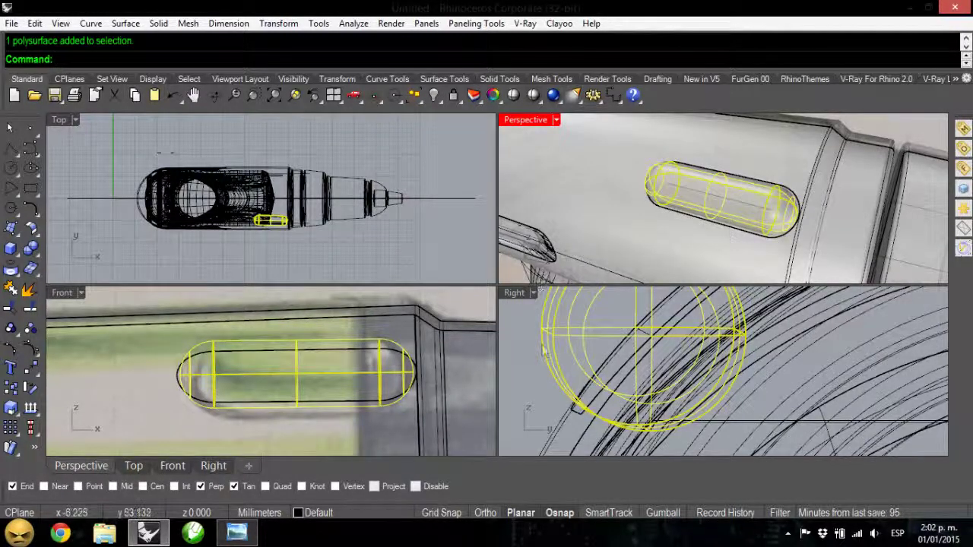
pyautogui.scroll(-3, 655, 386)
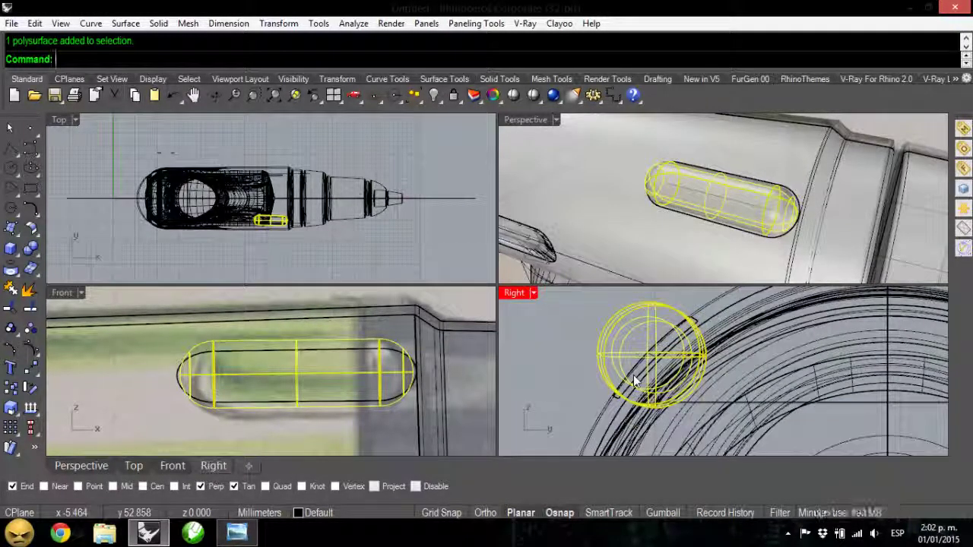
pyautogui.scroll(2, 630, 377)
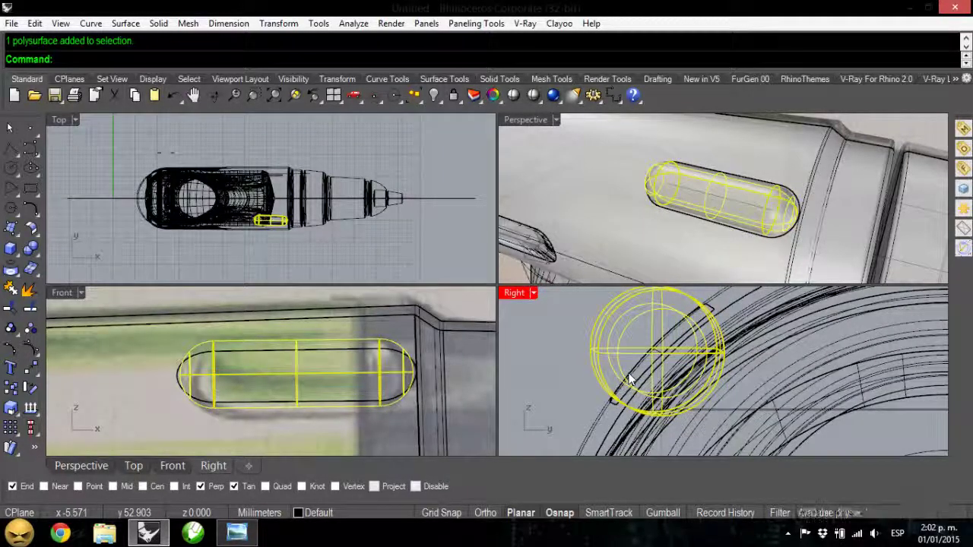
# Step: Check which of the overlapping polysurfaces around the pipe is the outer main body and which is the inner shell
pyautogui.click(727, 299)
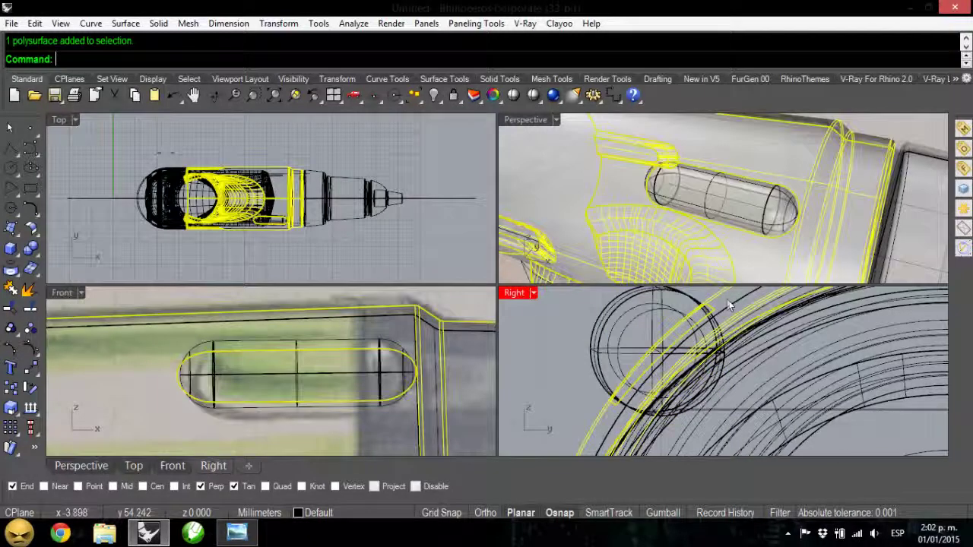
pyautogui.scroll(-5, 770, 160)
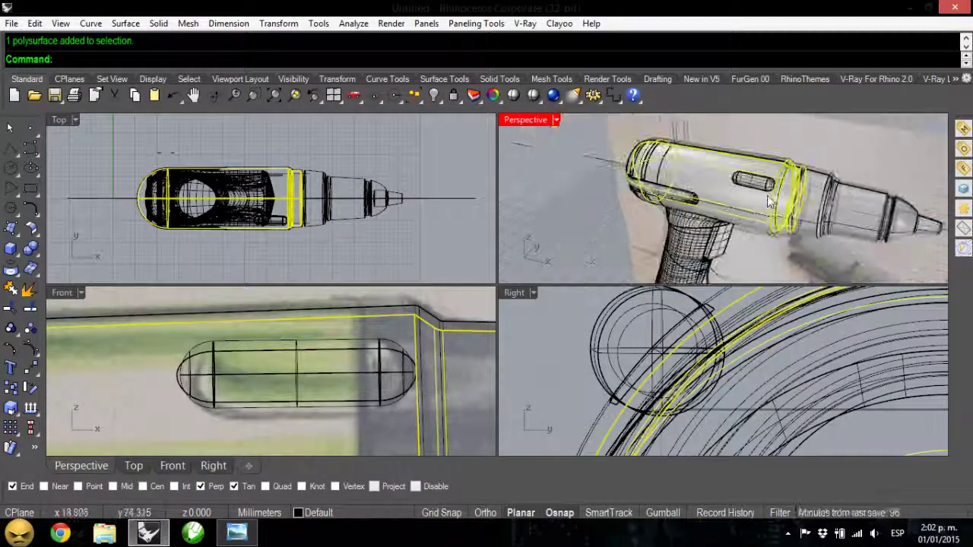
pyautogui.scroll(6, 768, 201)
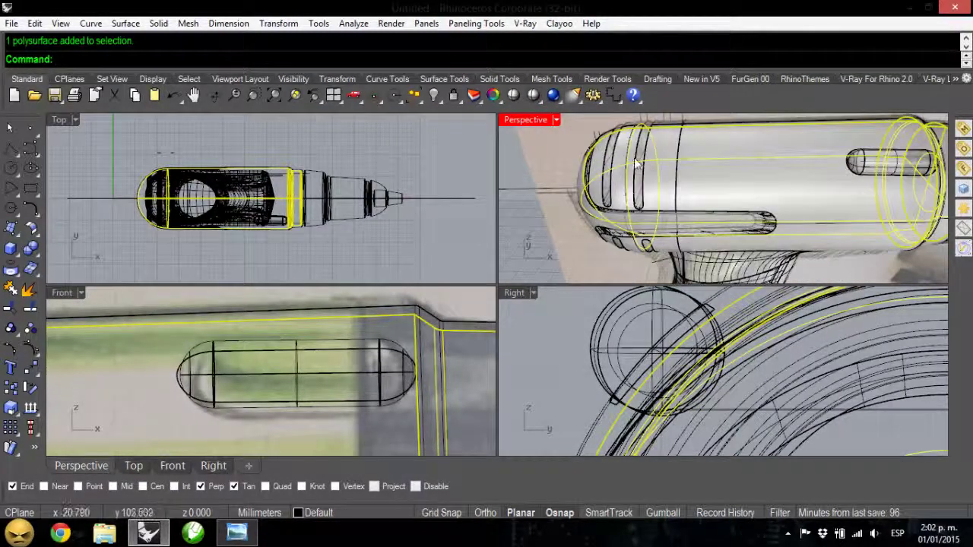
pyautogui.moveTo(637, 161); pyautogui.dragTo(586, 189, button='right')
pyautogui.press('Escape')
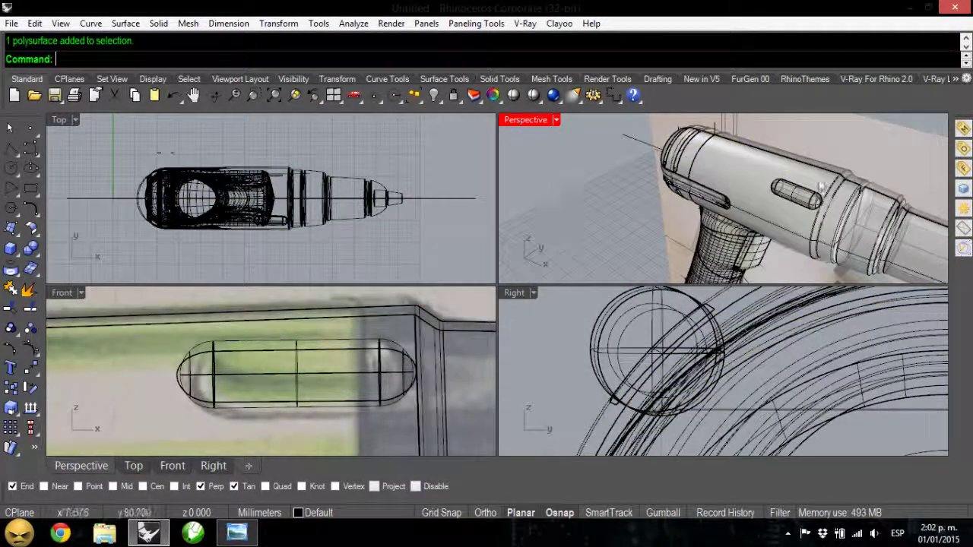
# Step: Trim away the portion of the pipe lying inside the inner shell, using the inner shell as the cutting object
pyautogui.scroll(5, 821, 185)
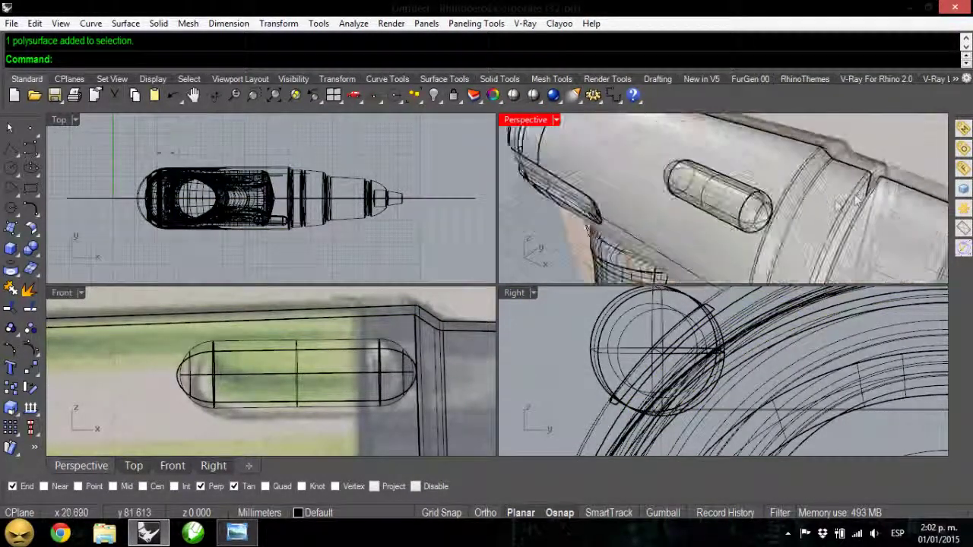
pyautogui.click(11, 309)
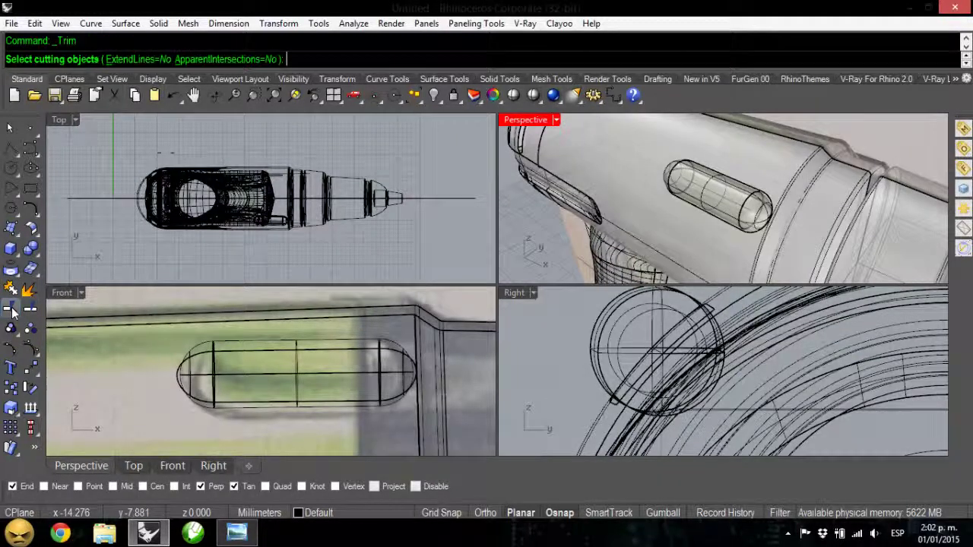
pyautogui.click(731, 308)
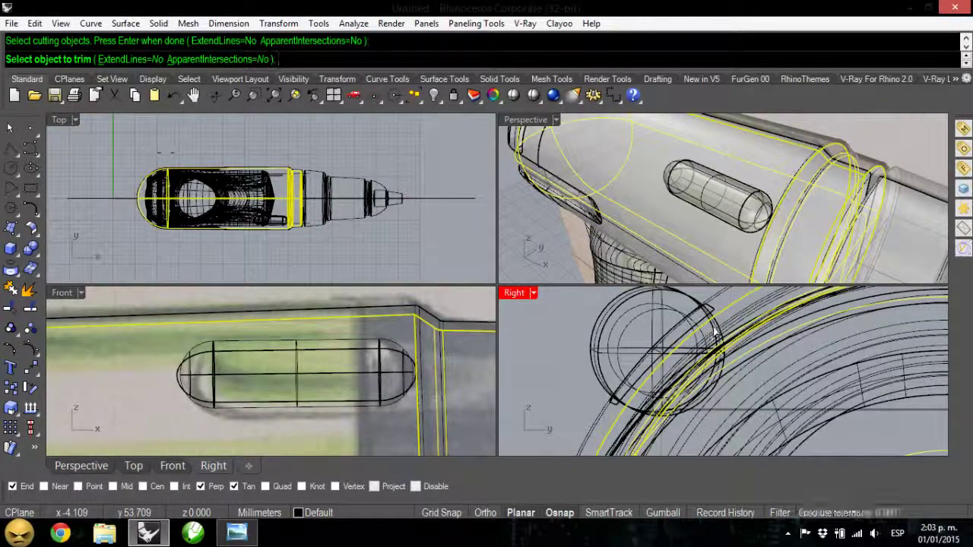
pyautogui.scroll(2, 714, 335)
pyautogui.click(714, 329)
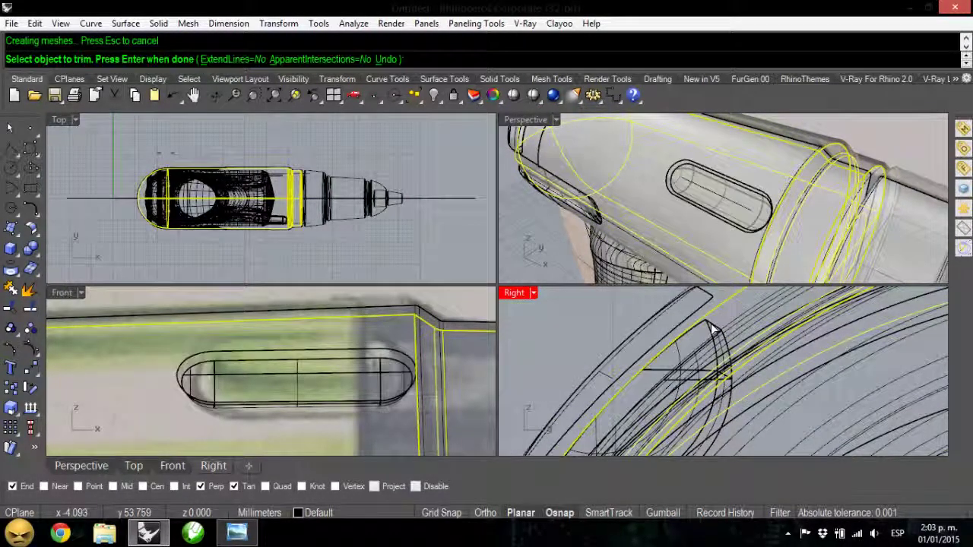
pyautogui.hotkey('ctrl', 'z')
pyautogui.scroll(-2, 712, 326)
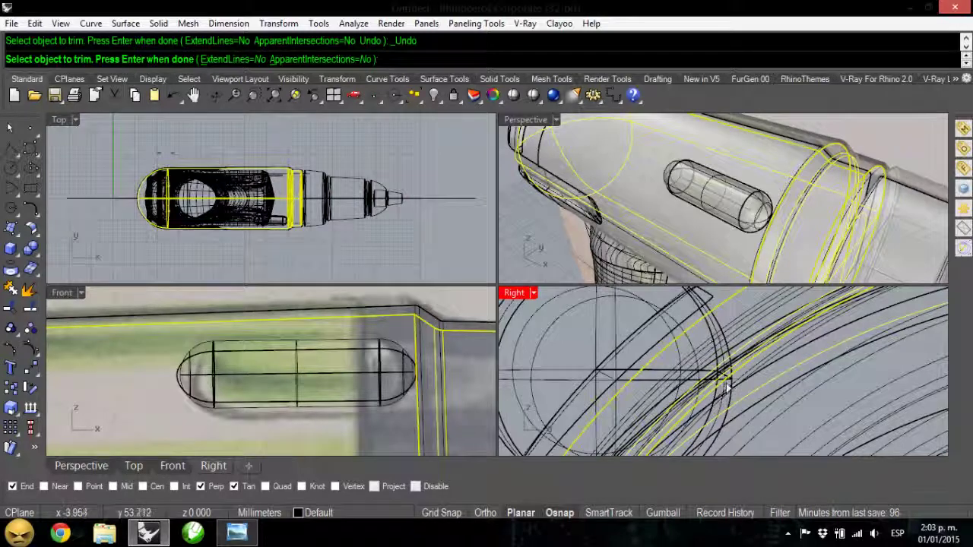
pyautogui.click(725, 403)
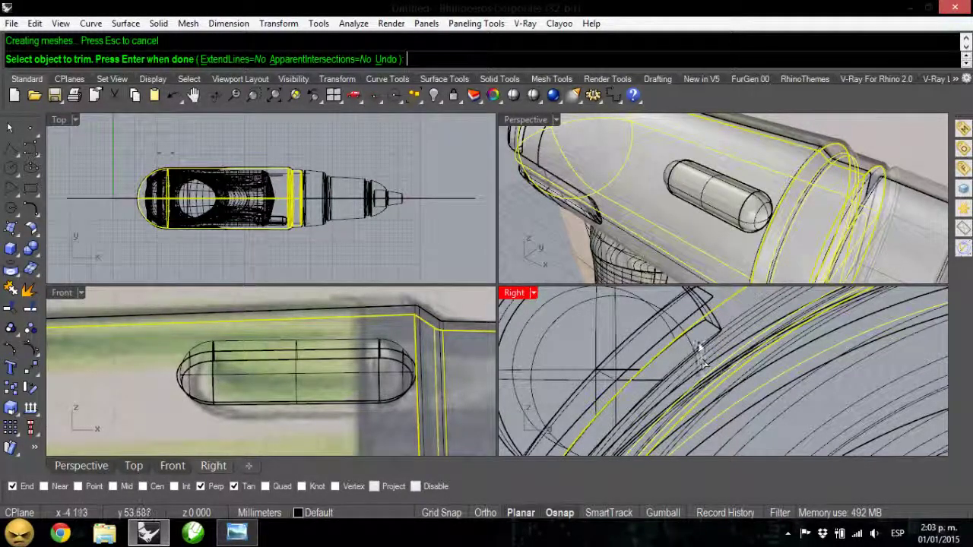
pyautogui.scroll(-1, 701, 361)
pyautogui.press('Return')
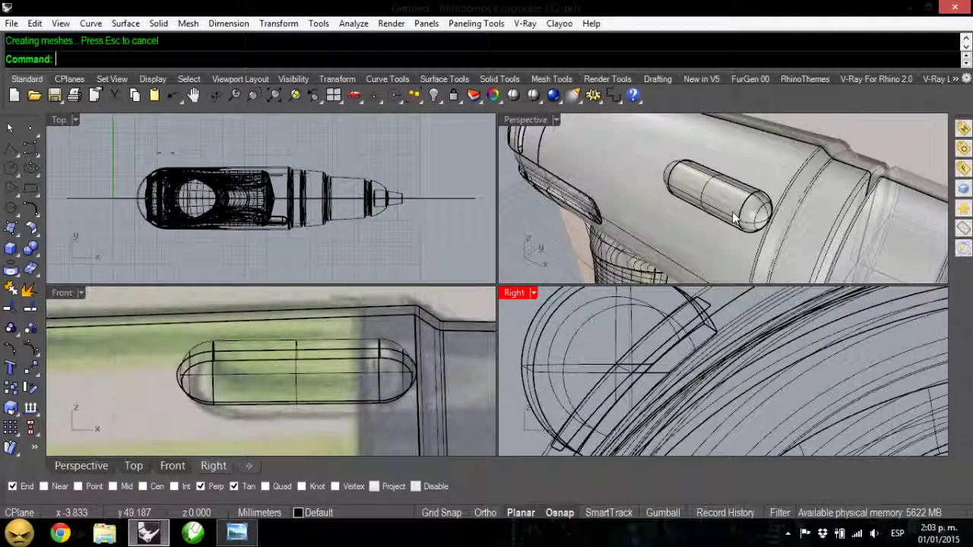
# Step: Scale the trimmed pipe down uniformly about its centre in the Front view so it is smaller than the recess opening
pyautogui.click(724, 211)
pyautogui.press('Escape')
pyautogui.click(750, 191)
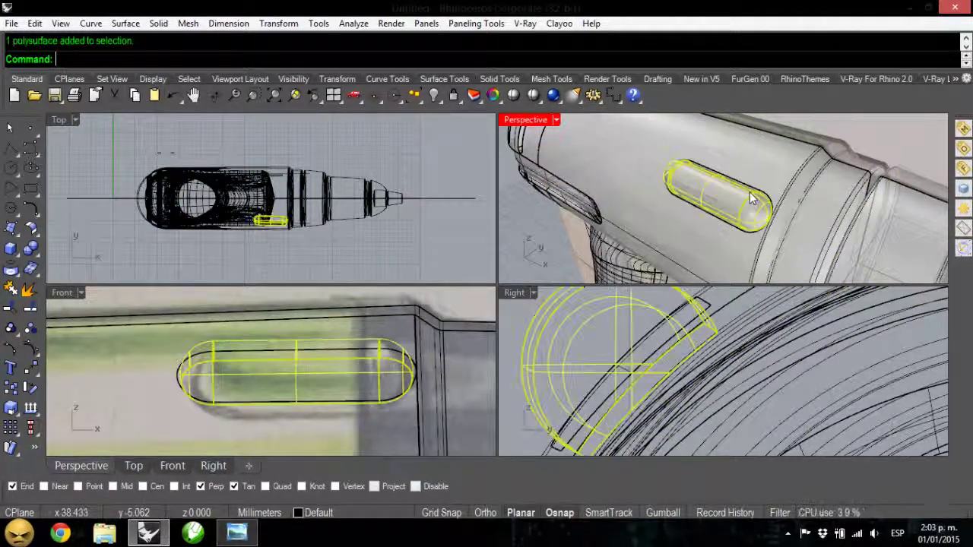
pyautogui.moveTo(698, 208); pyautogui.dragTo(698, 236, button='right')
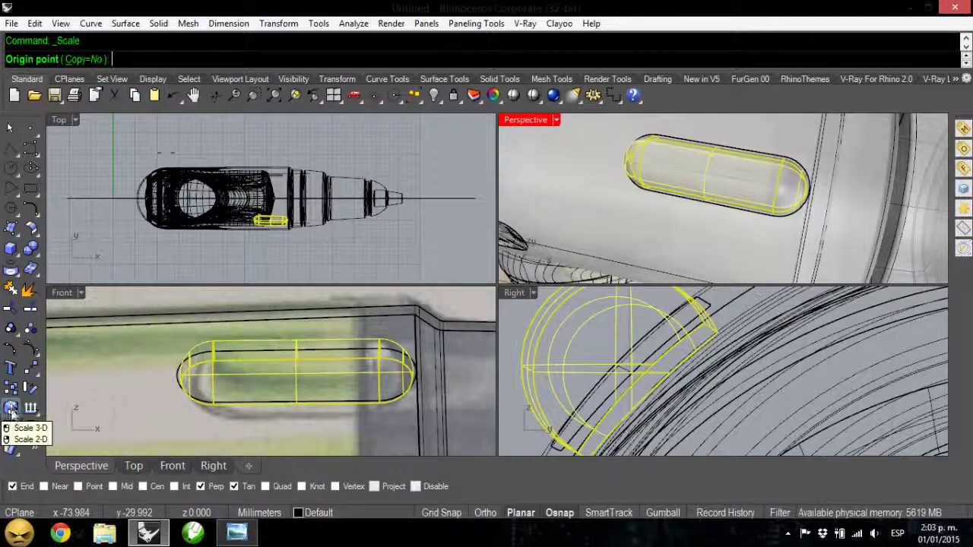
pyautogui.click(297, 373)
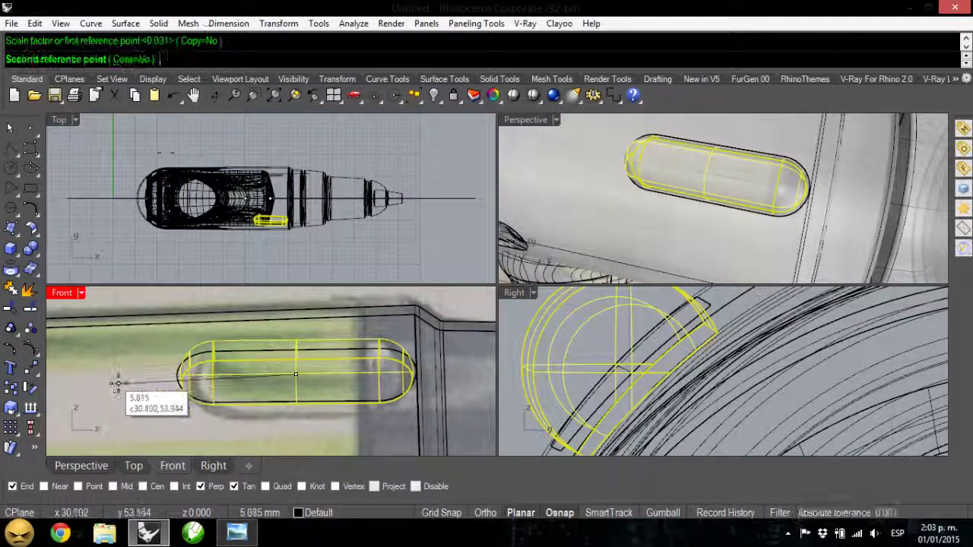
pyautogui.click(148, 389)
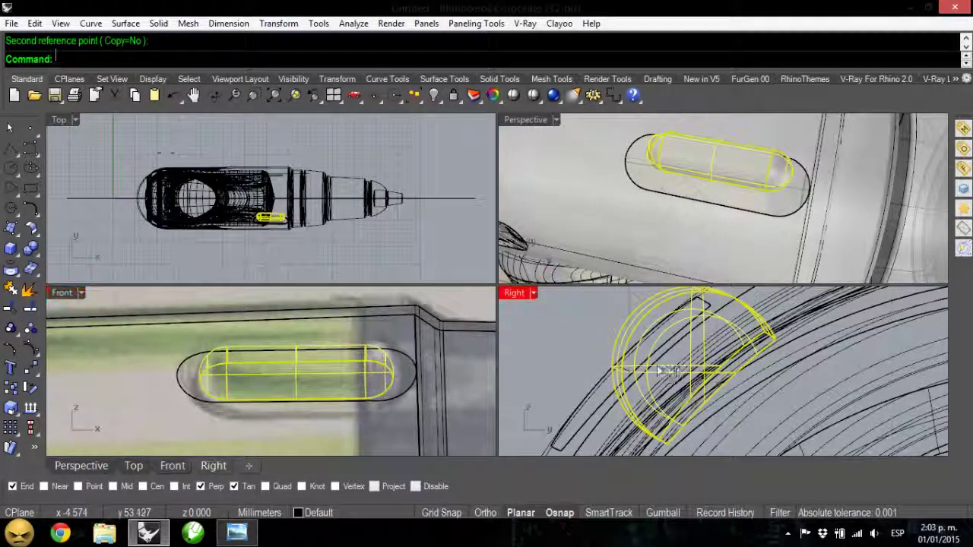
# Step: Move the scaled pipe outward in the Right view so it sits centred in the recess opening, and deselect it
pyautogui.moveTo(660, 371); pyautogui.dragTo(593, 354)
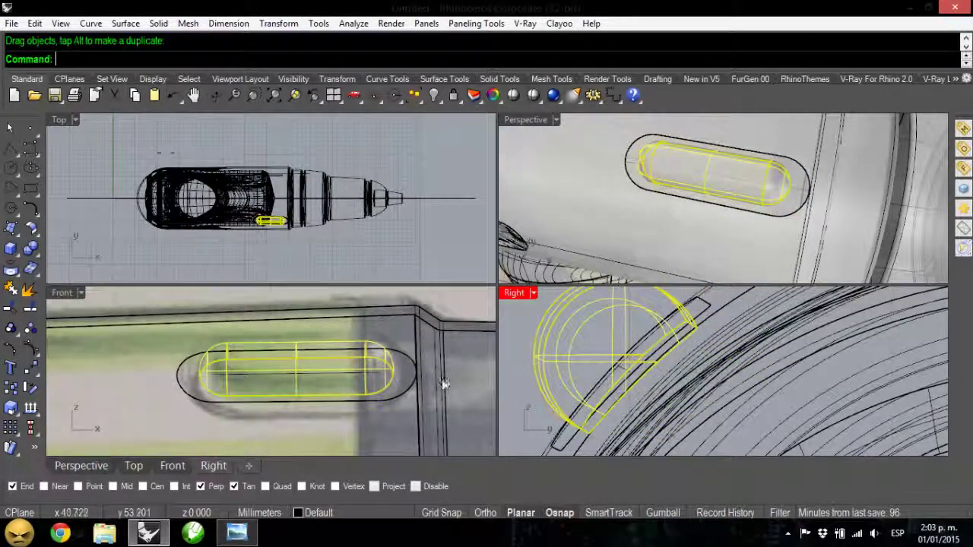
pyautogui.click(462, 380)
pyautogui.moveTo(676, 231); pyautogui.dragTo(760, 207, button='right')
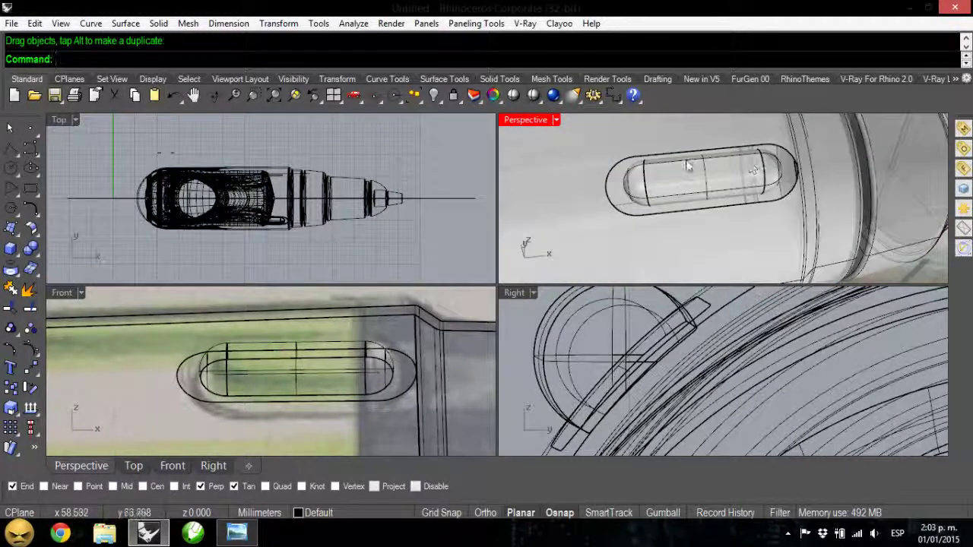
pyautogui.scroll(2, 687, 164)
# Step: Start a surface blend between the scaled pipe's edge loop and the full edge loop of the recess opening in the main body
pyautogui.click(126, 24)
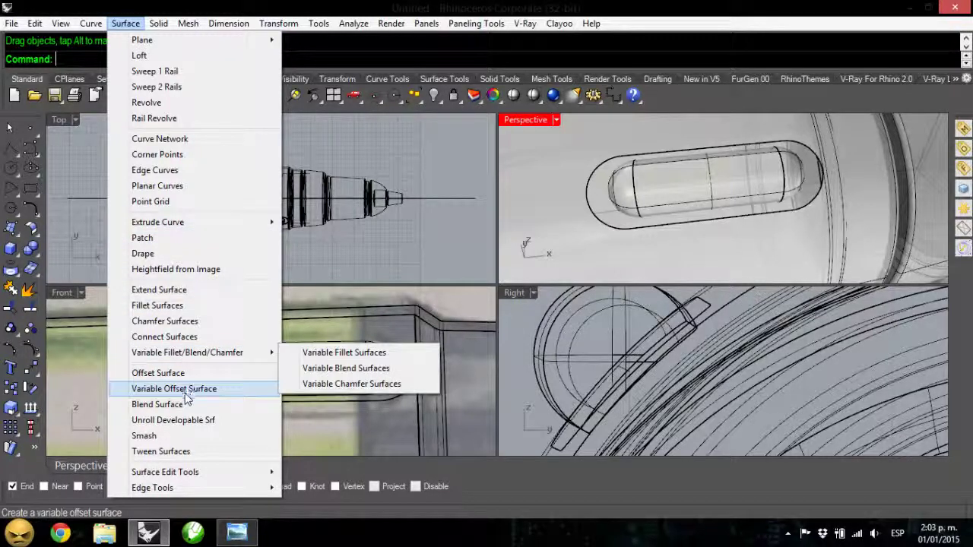
pyautogui.click(158, 404)
pyautogui.moveTo(676, 212); pyautogui.dragTo(624, 225, button='right')
pyautogui.click(617, 218)
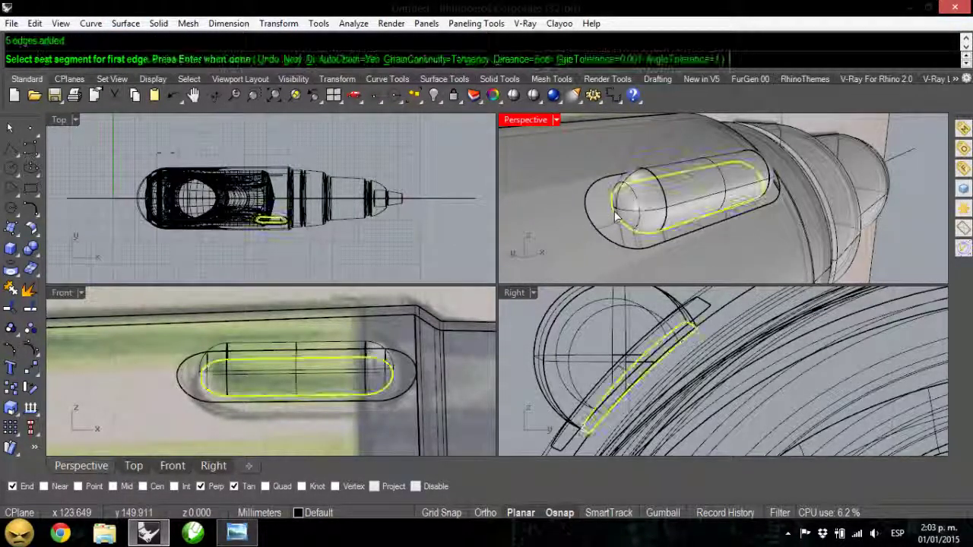
pyautogui.click(586, 197)
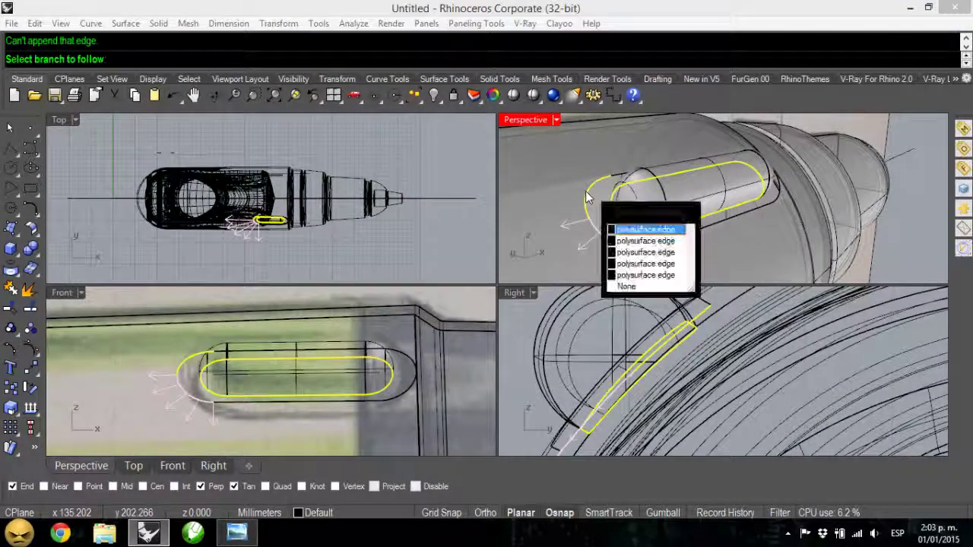
pyautogui.click(619, 228)
pyautogui.click(641, 237)
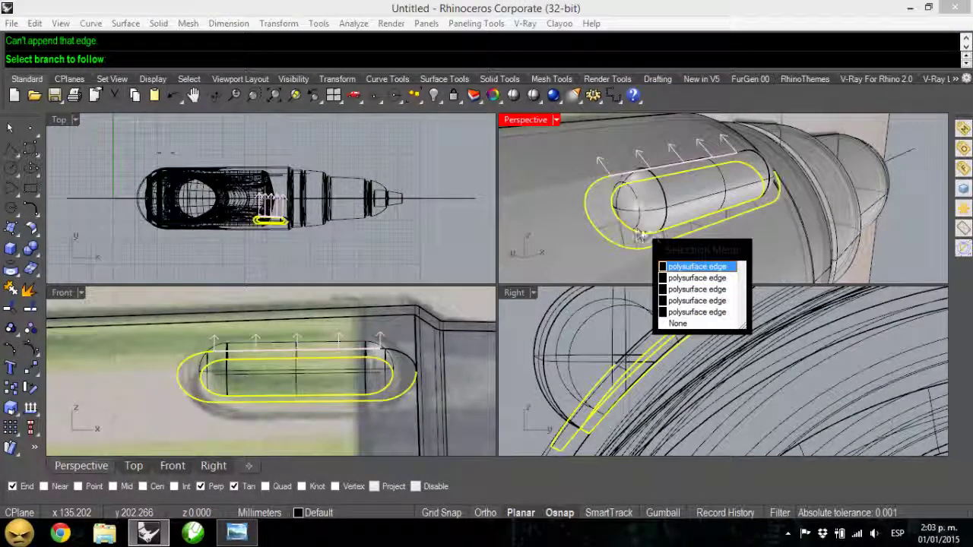
pyautogui.click(719, 279)
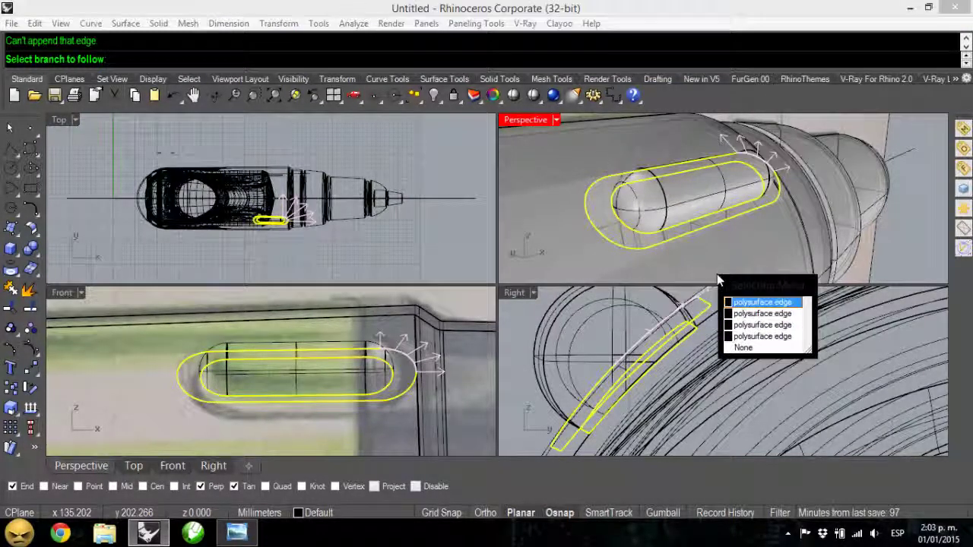
pyautogui.click(753, 303)
pyautogui.click(817, 337)
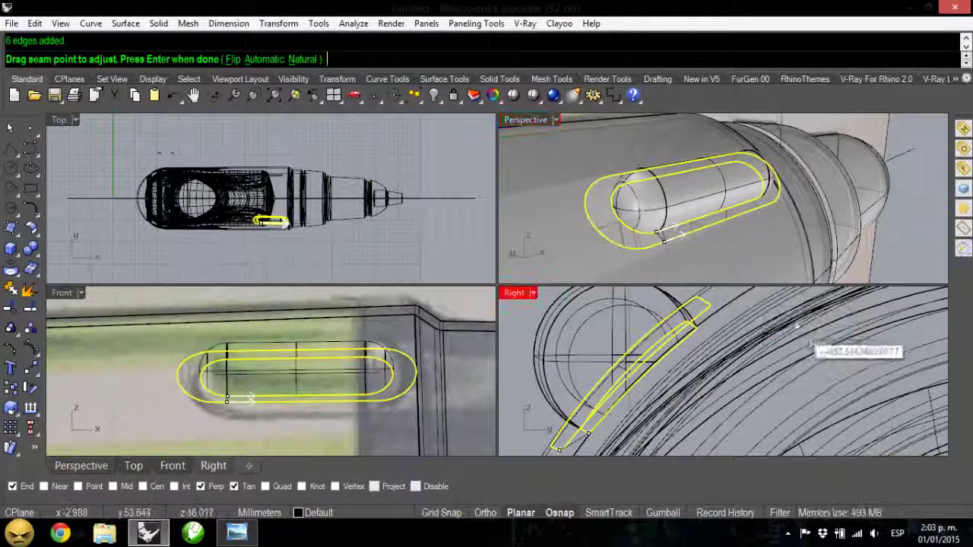
# Step: Accept the seam points and create the surface blend with Tangency on both edges and both blend values at 1.0
pyautogui.press('Return')
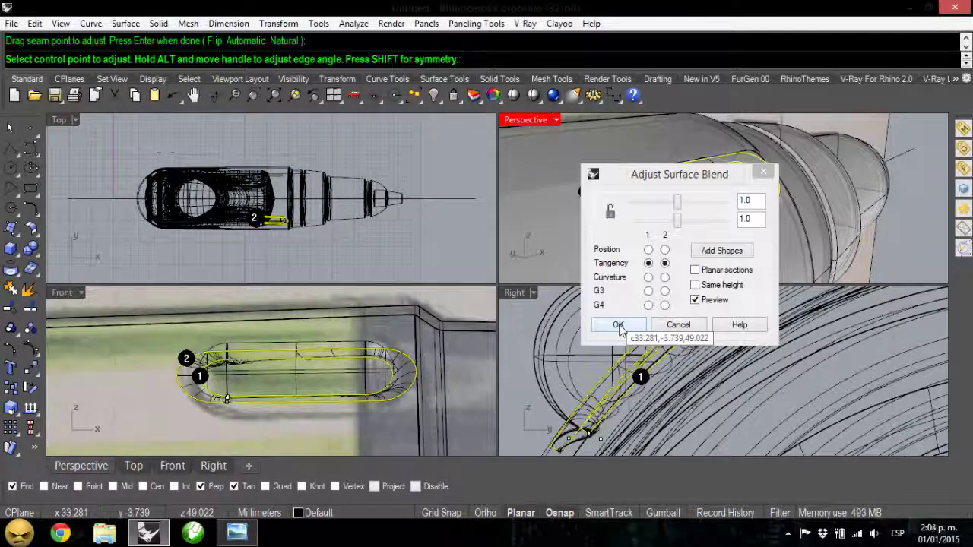
pyautogui.moveTo(631, 174); pyautogui.dragTo(318, 175)
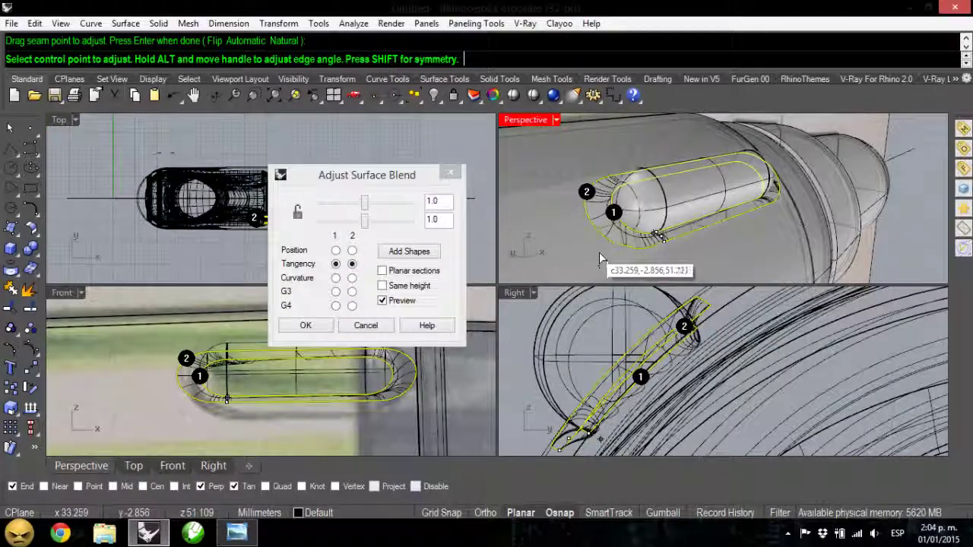
pyautogui.moveTo(608, 262); pyautogui.dragTo(821, 216, button='right')
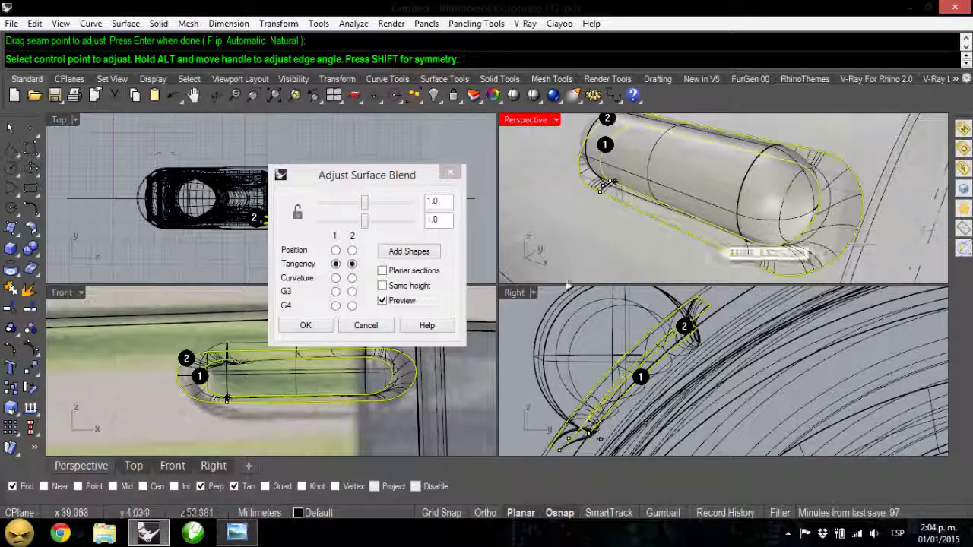
pyautogui.click(305, 327)
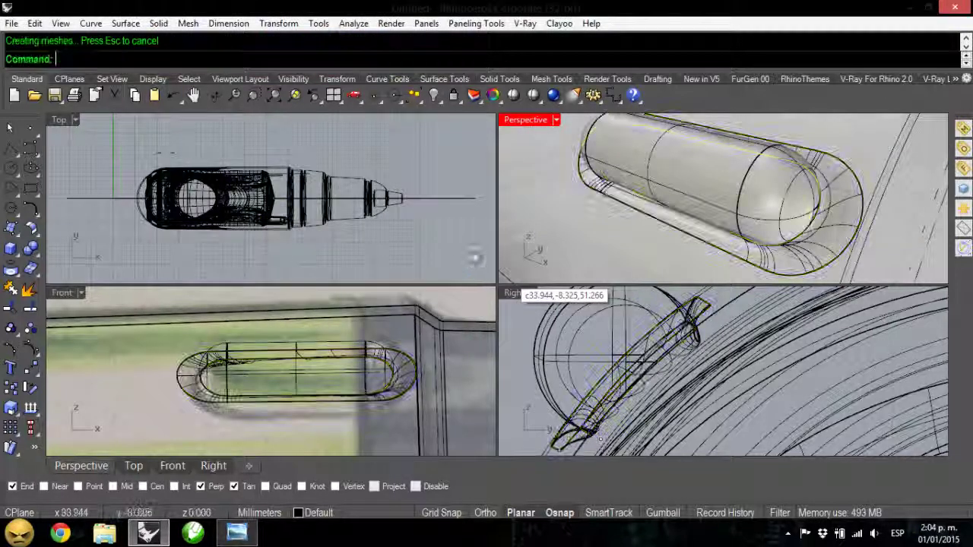
# Step: Inspect the blended recess on the drill body from several angles and minimize the modelling window
pyautogui.moveTo(766, 250); pyautogui.dragTo(616, 196, button='right')
pyautogui.scroll(3, 743, 149)
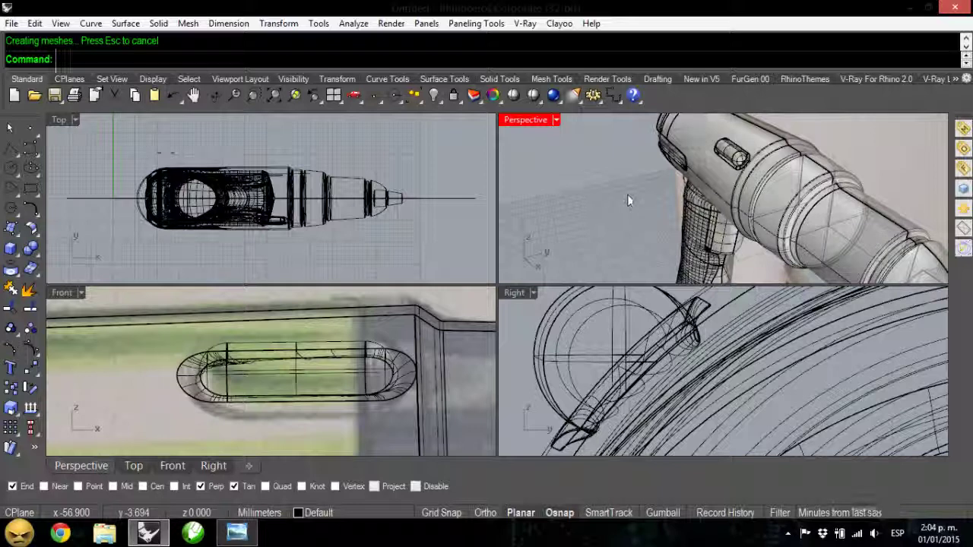
pyautogui.click(909, 7)
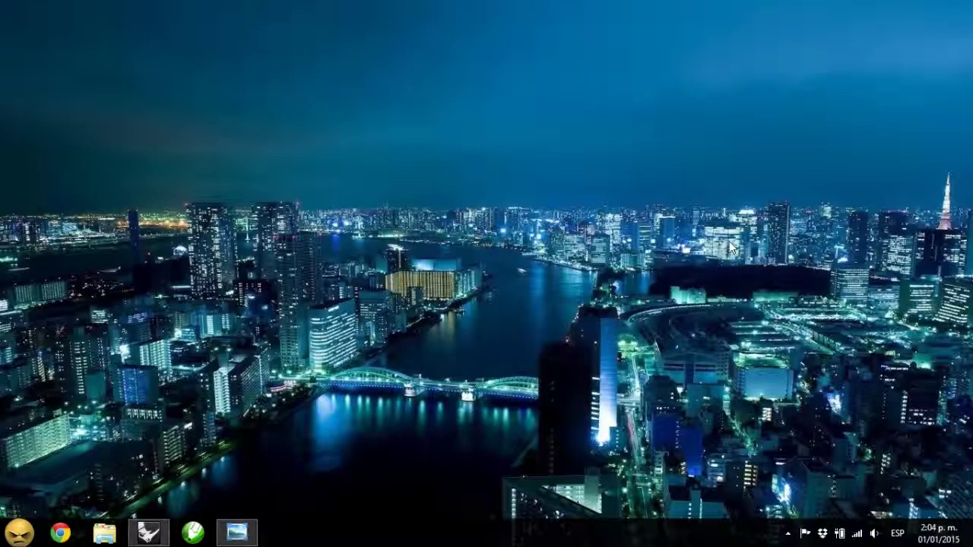